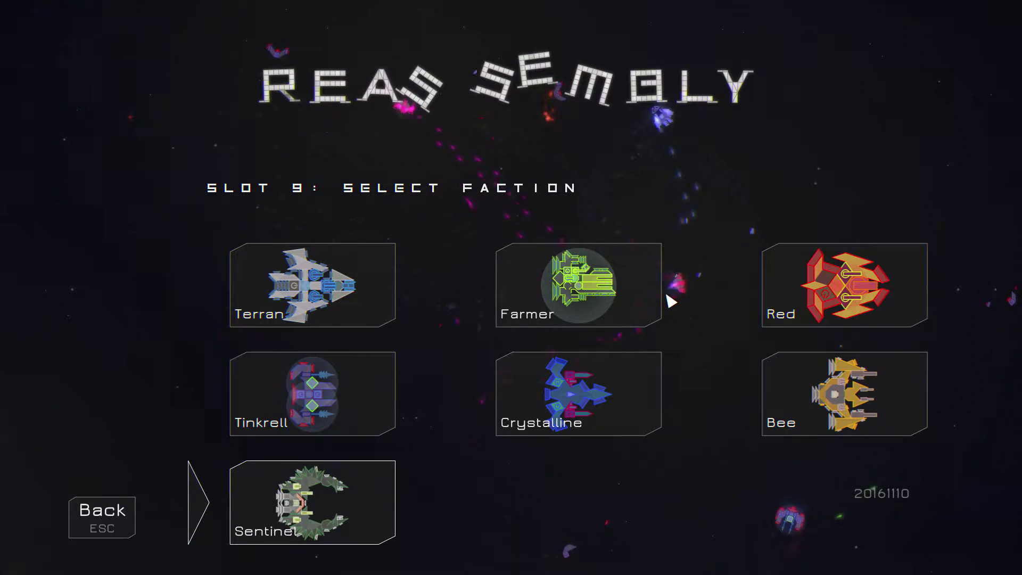
- Pick the Farmer faction tile for save slot 9
{"action": "left_click", "coordinate": [618, 303]}
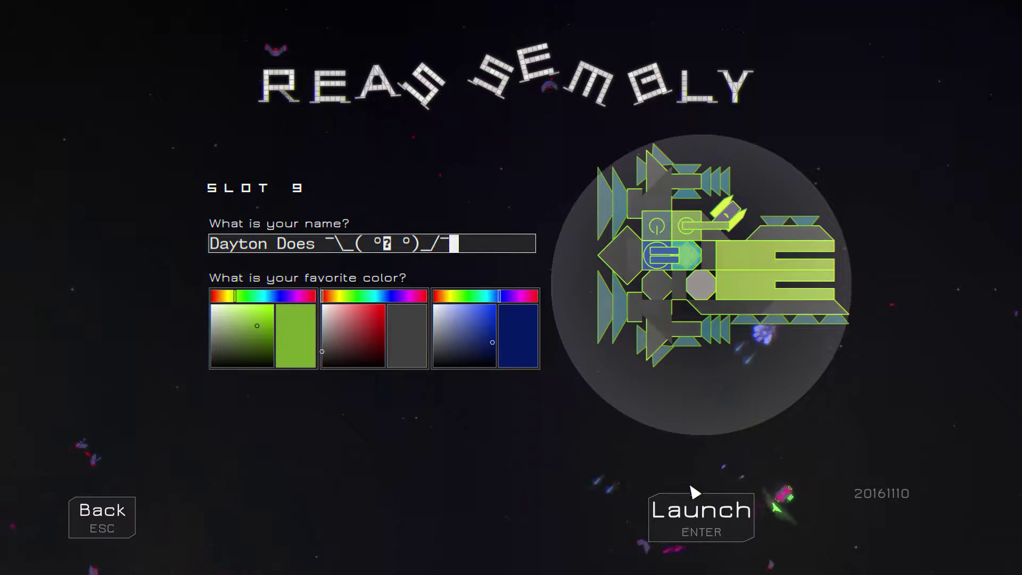
- Launch the slot 9 Farmer ship from its setup screen
{"action": "left_click", "coordinate": [698, 520]}
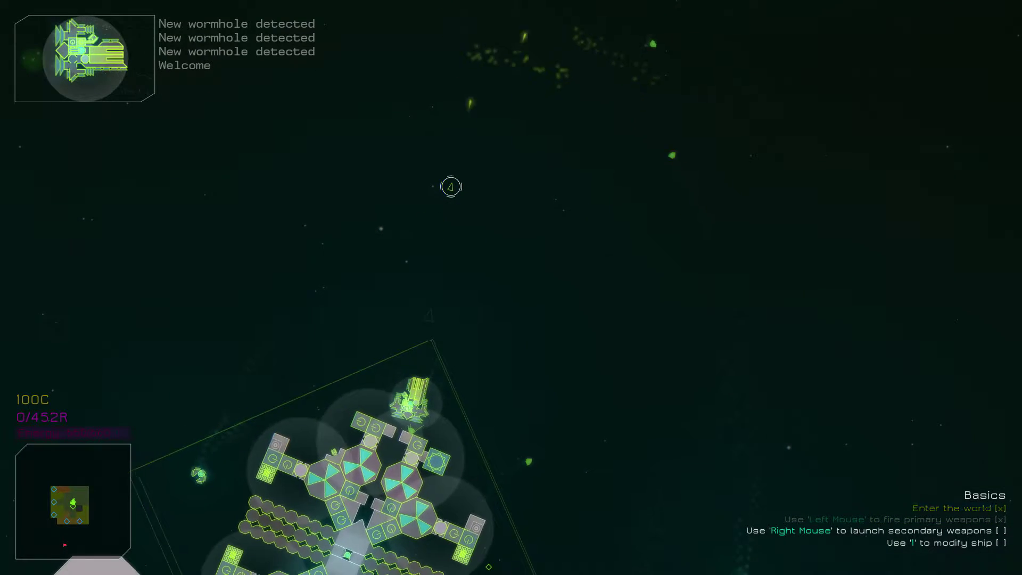
- Fly away from the station, dismissing the minimap tip, reaching 633C
{"action": "key", "text": "w"}
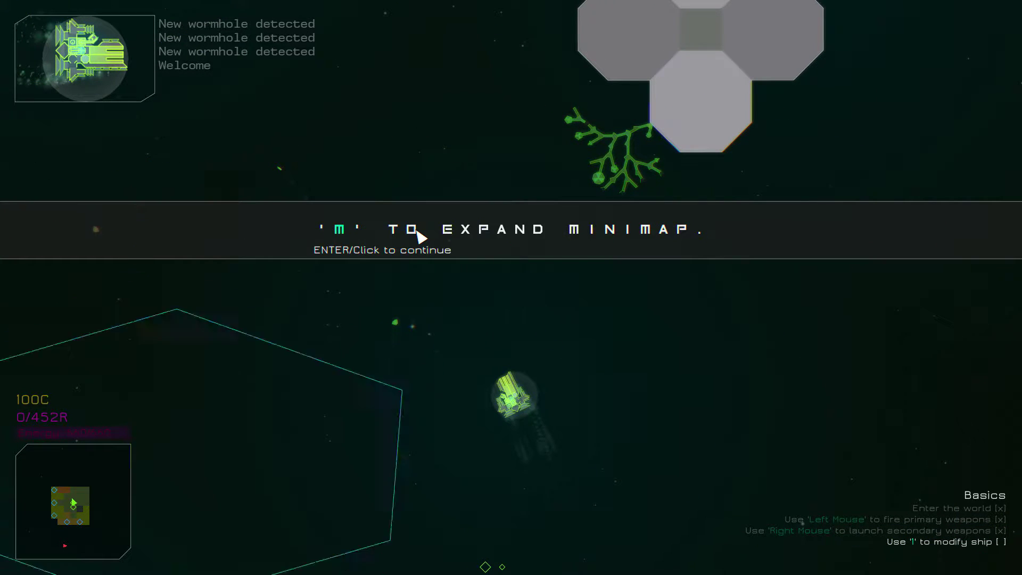
{"action": "left_click", "coordinate": [420, 237]}
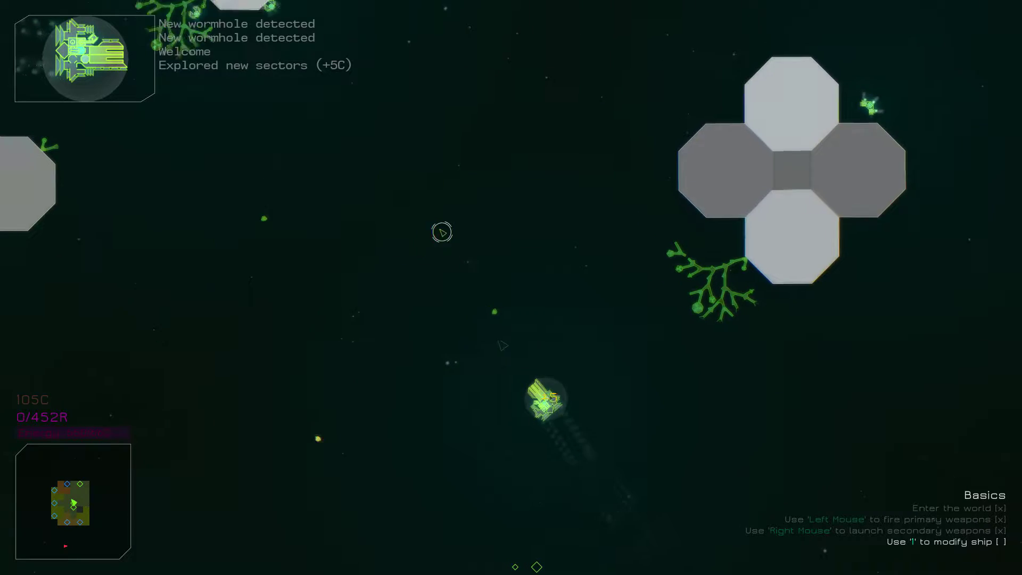
{"action": "key", "text": "w"}
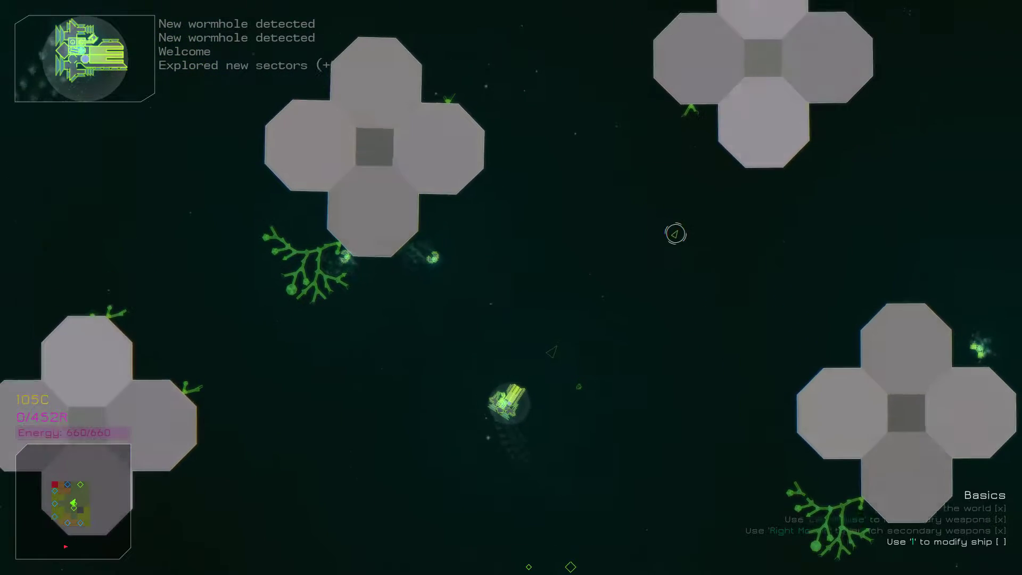
{"action": "key", "text": "w"}
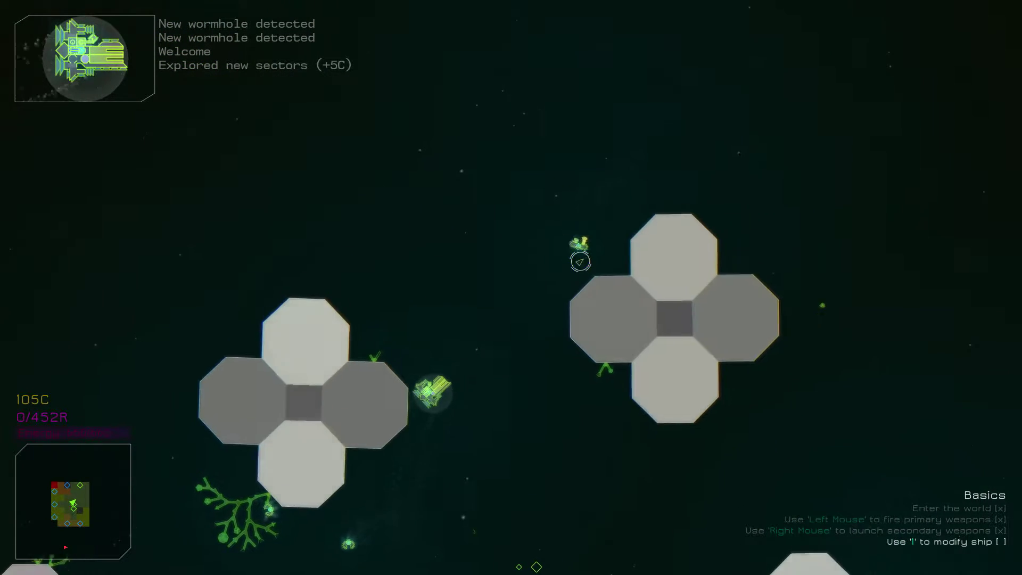
{"action": "key", "text": "w"}
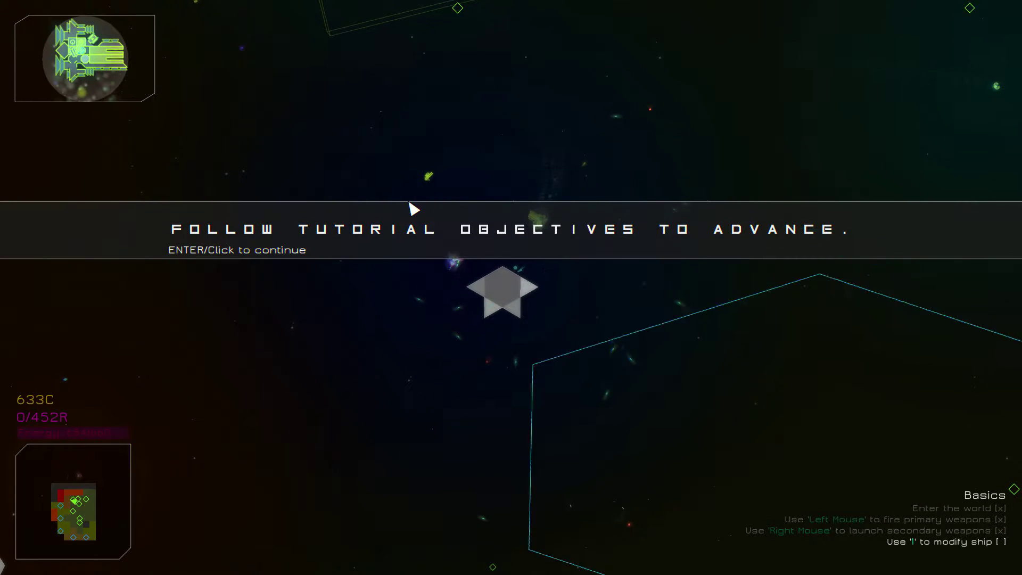
- Dismiss the objectives tip and shoot down the nearby hostile ship for 658C
{"action": "left_click", "coordinate": [410, 251]}
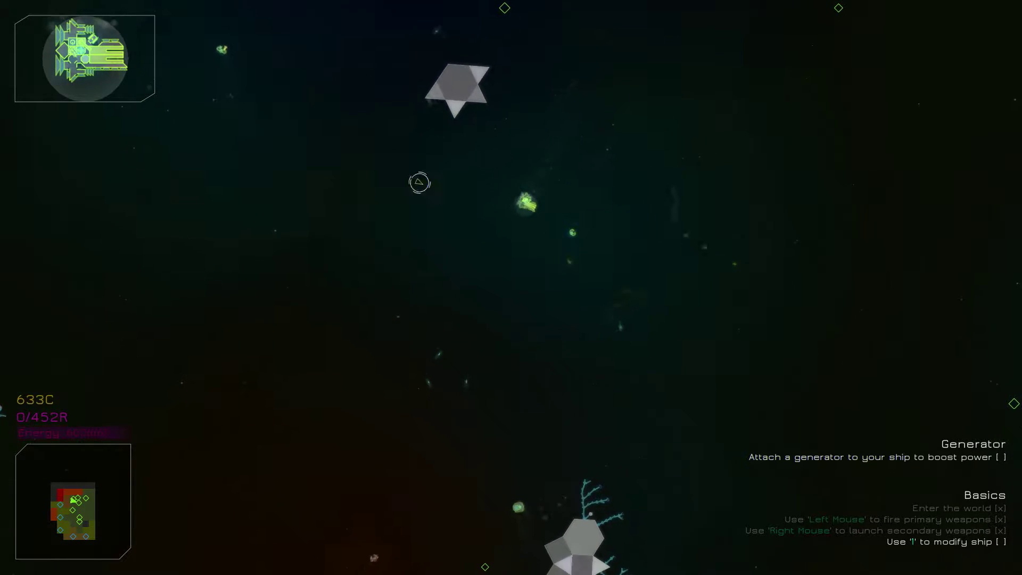
{"action": "left_click", "coordinate": [518, 123]}
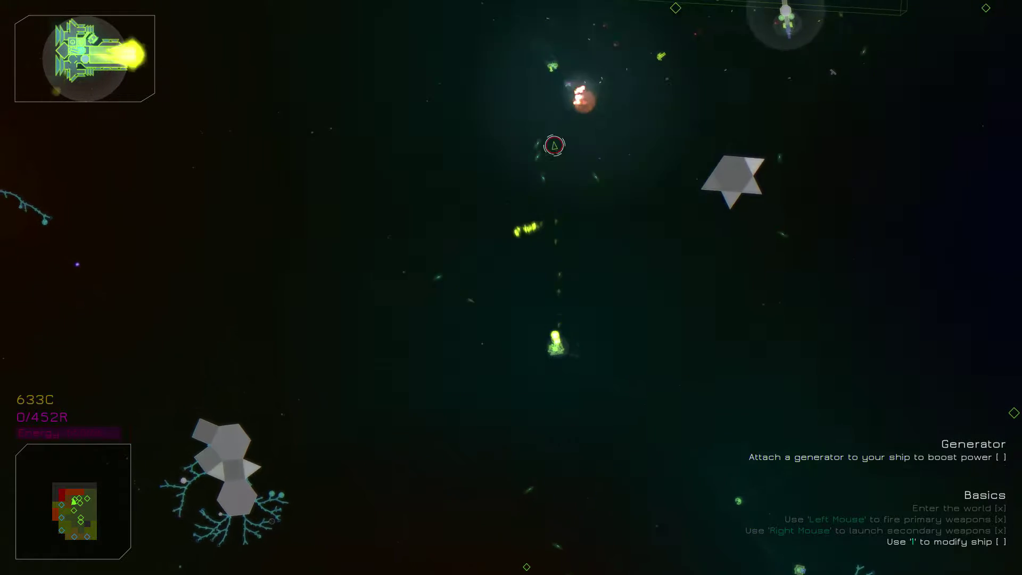
{"action": "left_click", "coordinate": [586, 143]}
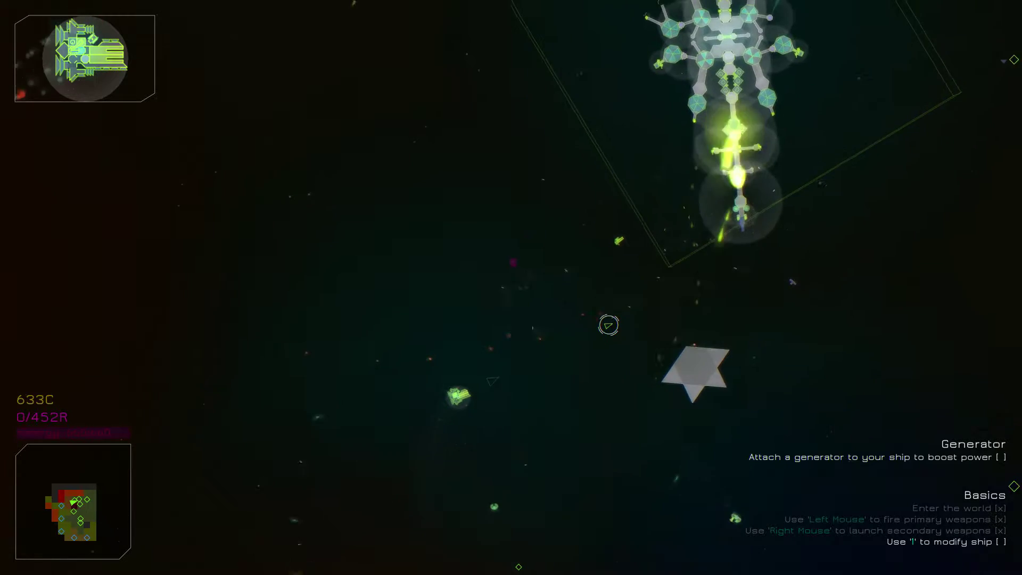
{"action": "left_click", "coordinate": [669, 320]}
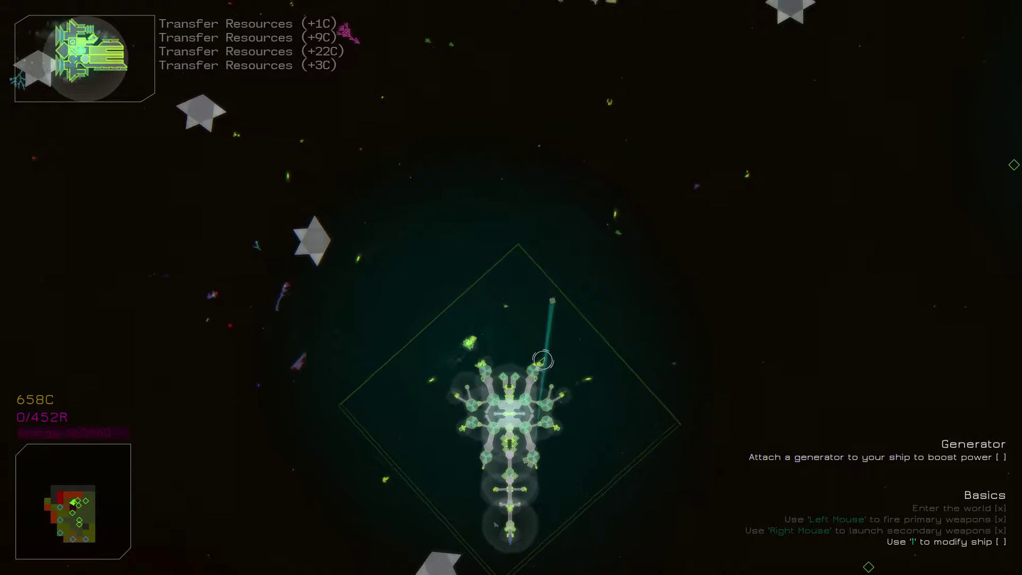
{"action": "scroll", "coordinate": [542, 361], "scroll_direction": "up", "scroll_amount": 5}
- Shoot the small green ship, a Gnat and two Interceptors
{"action": "left_click", "coordinate": [543, 360]}
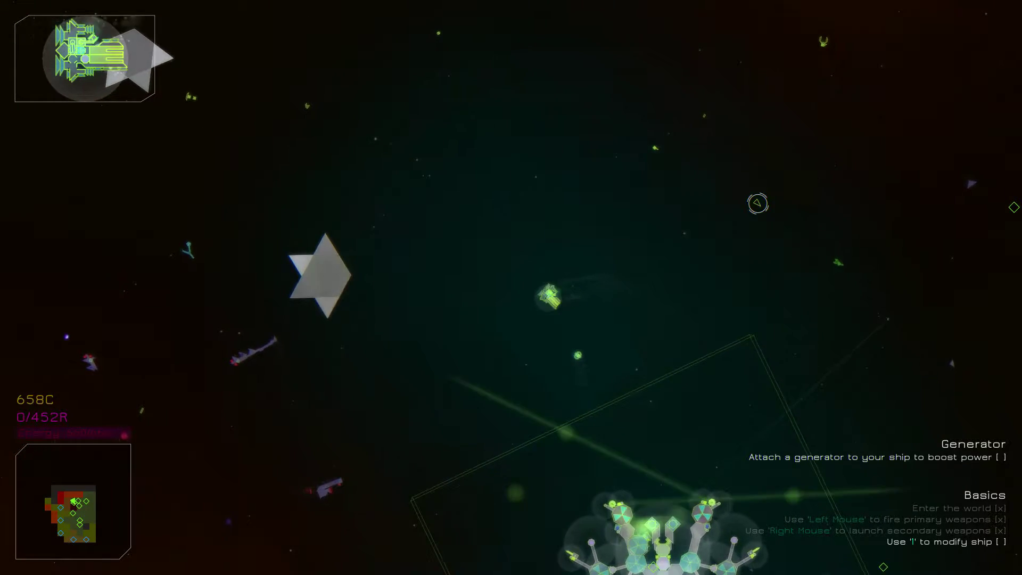
{"action": "left_click", "coordinate": [758, 203]}
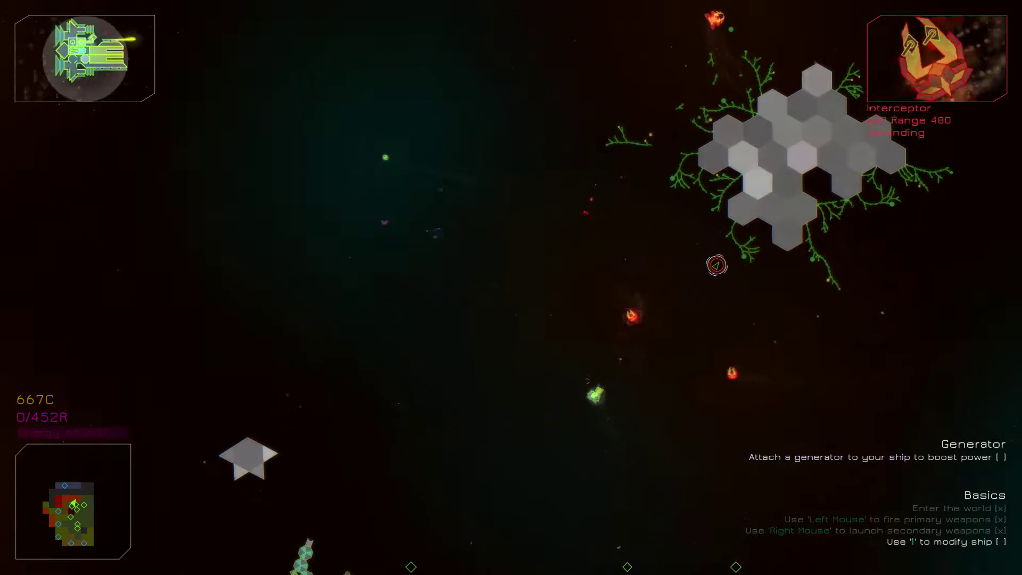
{"action": "left_click", "coordinate": [717, 265]}
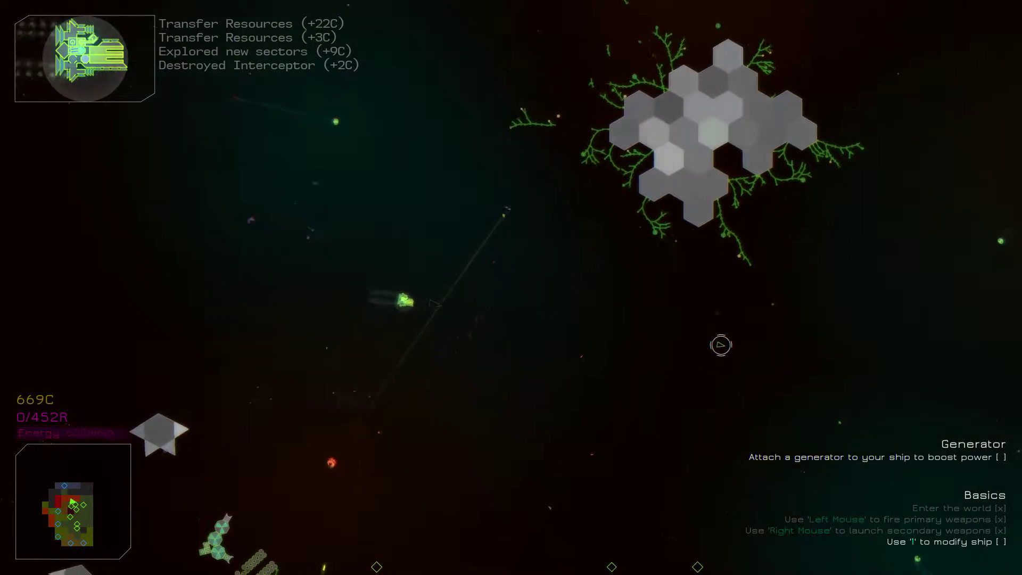
{"action": "left_click", "coordinate": [302, 340]}
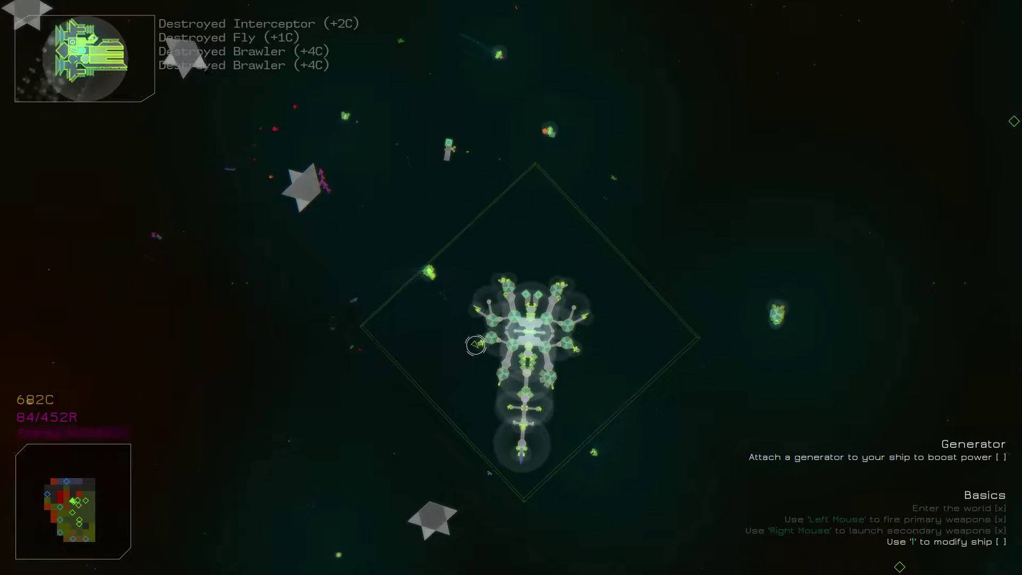
- Dismiss the capacity-full notice and shoot down two Flies
{"action": "left_click", "coordinate": [440, 361]}
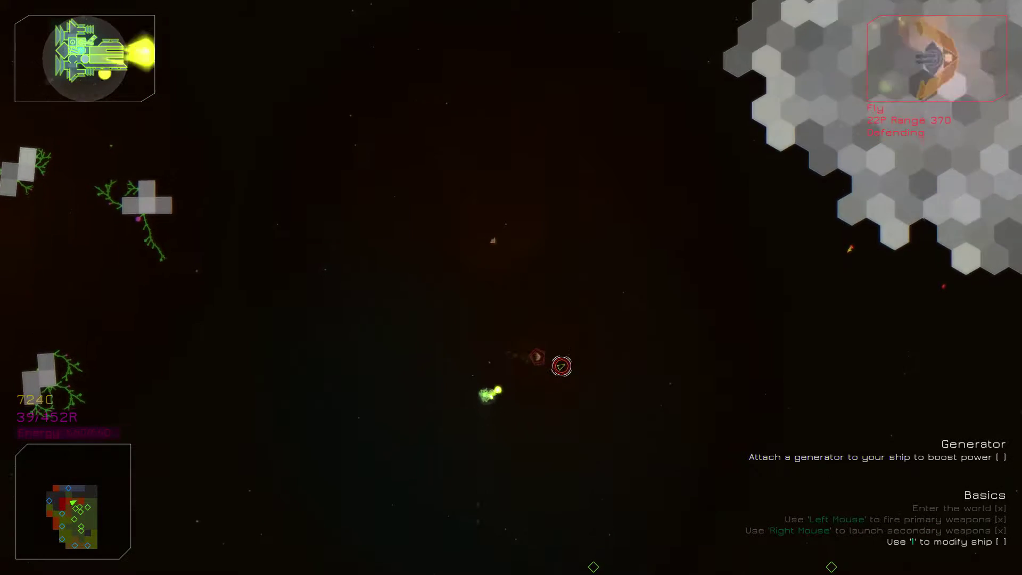
{"action": "left_click", "coordinate": [561, 366]}
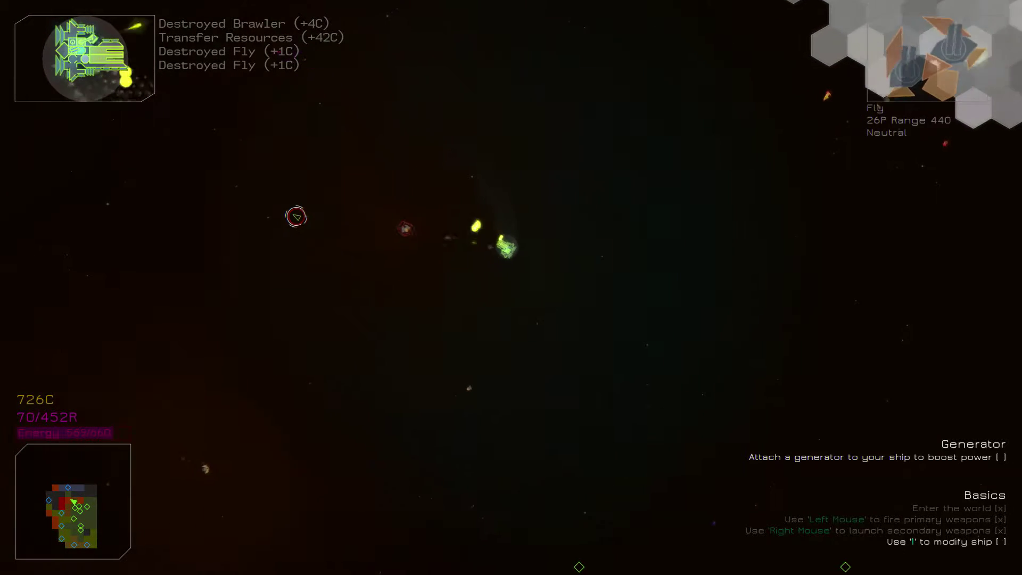
{"action": "left_click", "coordinate": [470, 210]}
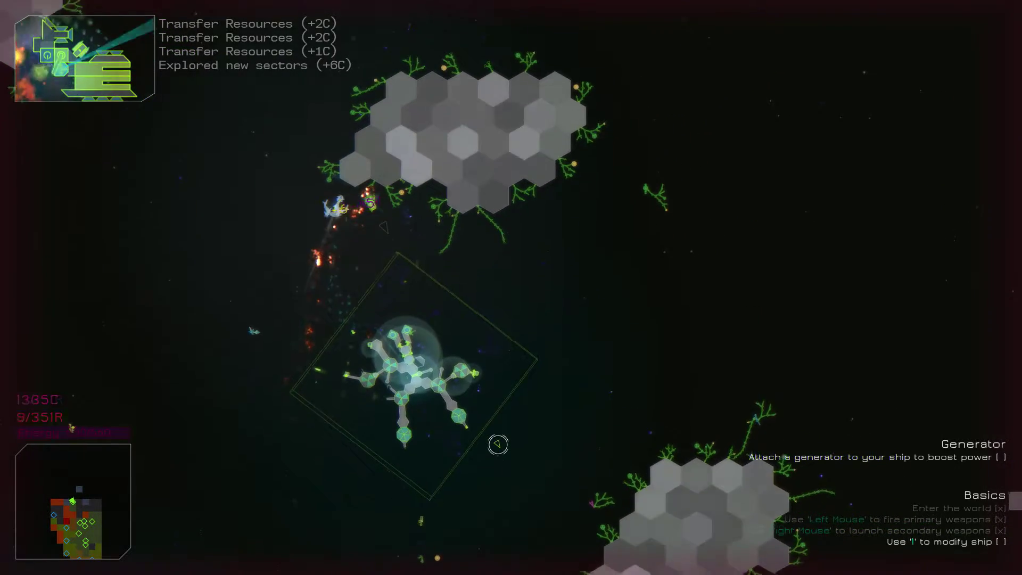
- Fire at the Supercorvette and surrounding enemies, then enter the ship editor
{"action": "left_click", "coordinate": [332, 166]}
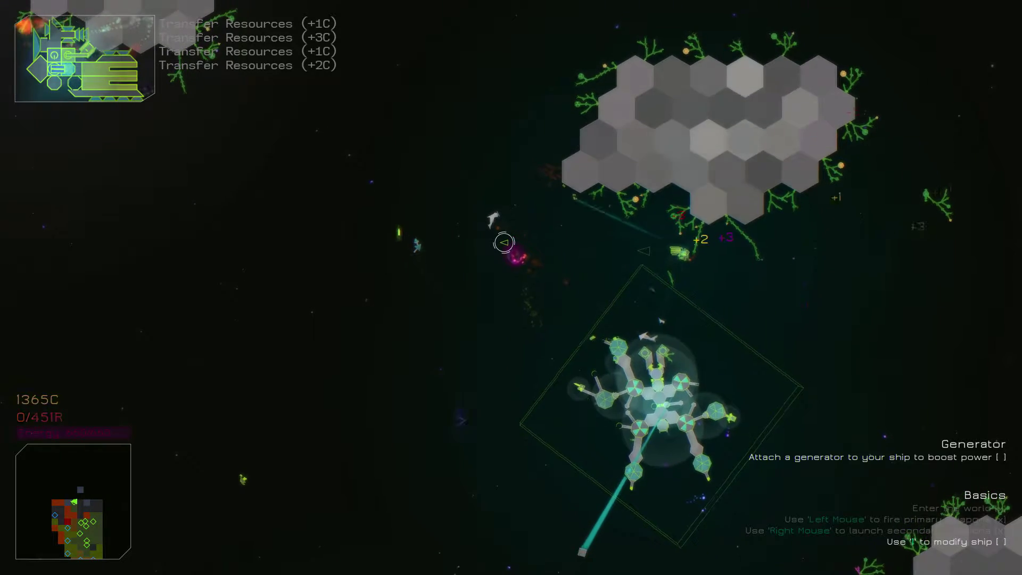
{"action": "left_click", "coordinate": [441, 182]}
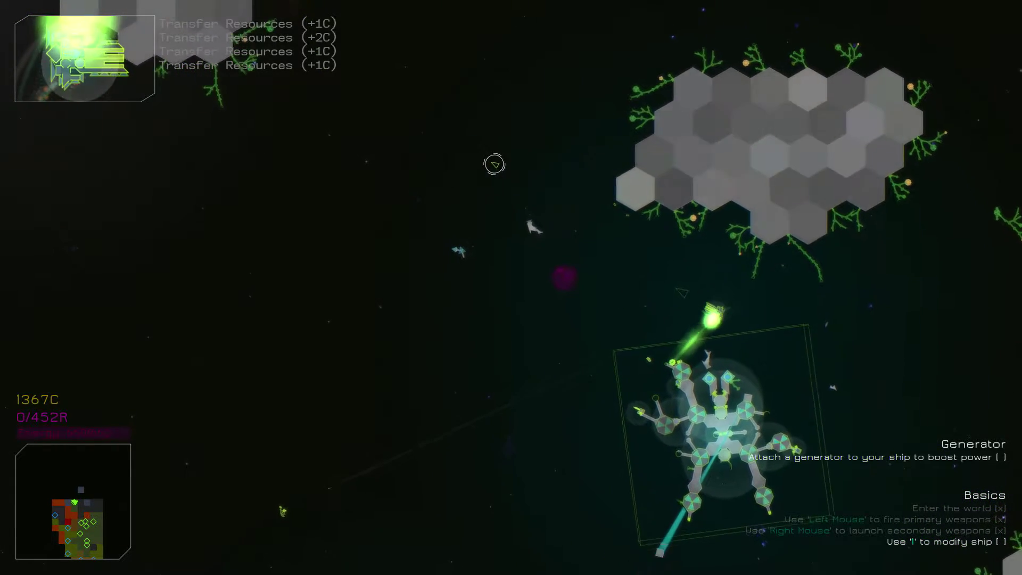
{"action": "left_click", "coordinate": [577, 302]}
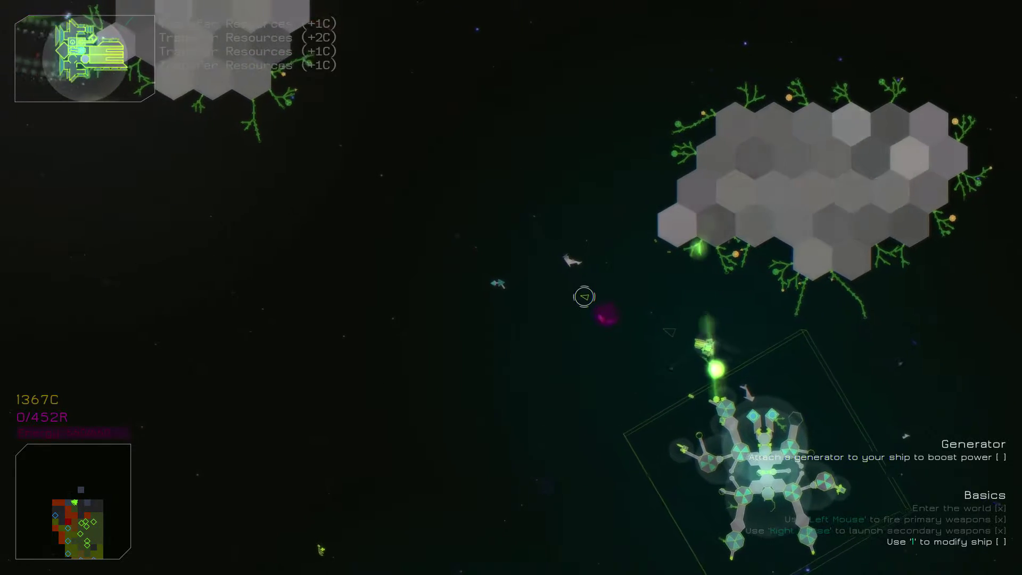
{"action": "left_click", "coordinate": [578, 302]}
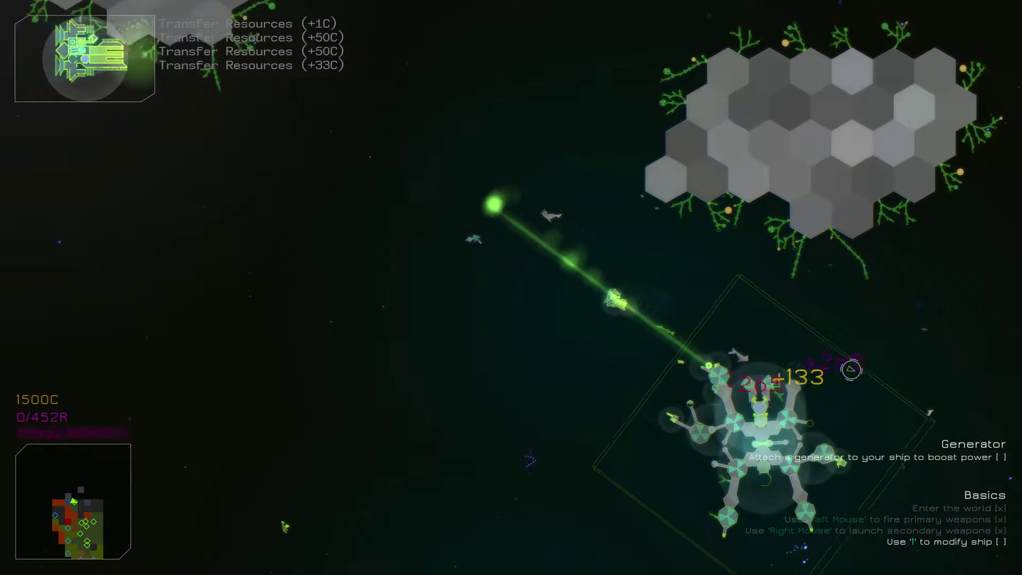
{"action": "left_click", "coordinate": [456, 270]}
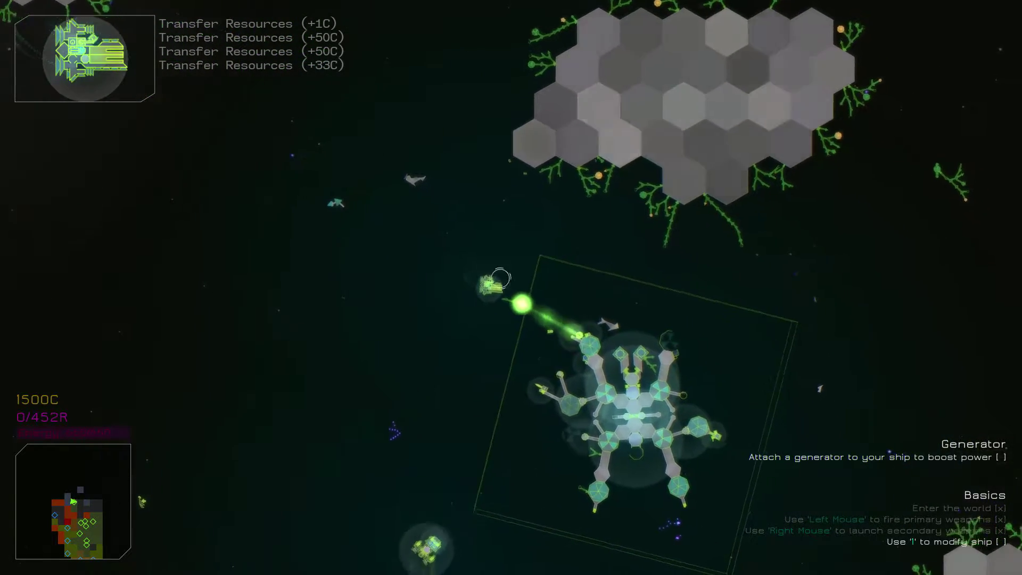
{"action": "key", "text": "1"}
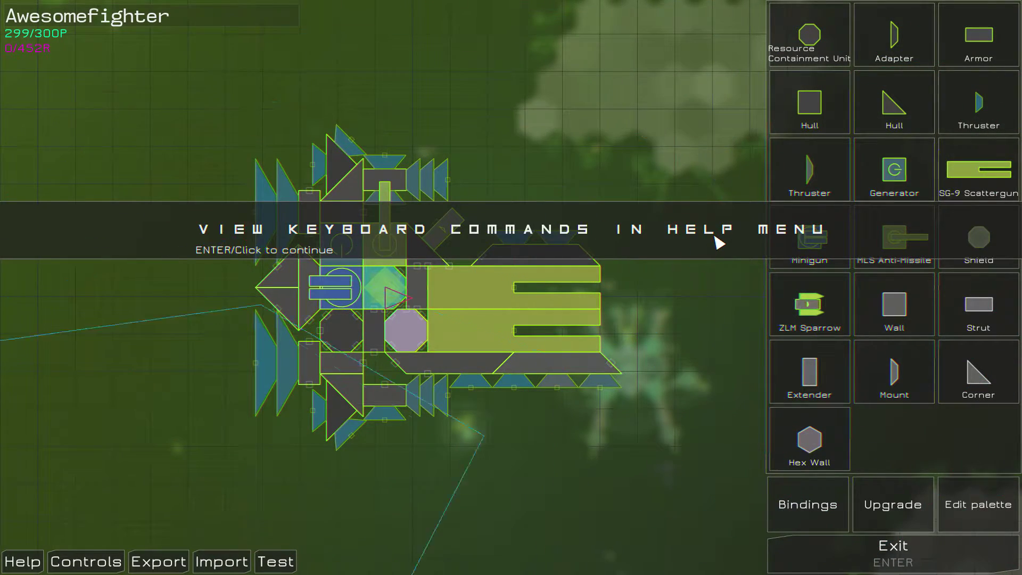
- Remove both SG-9 Scatterguns from Awesomefighter's front
{"action": "left_click", "coordinate": [718, 242]}
{"action": "scroll", "coordinate": [608, 320], "scroll_direction": "down", "scroll_amount": 2}
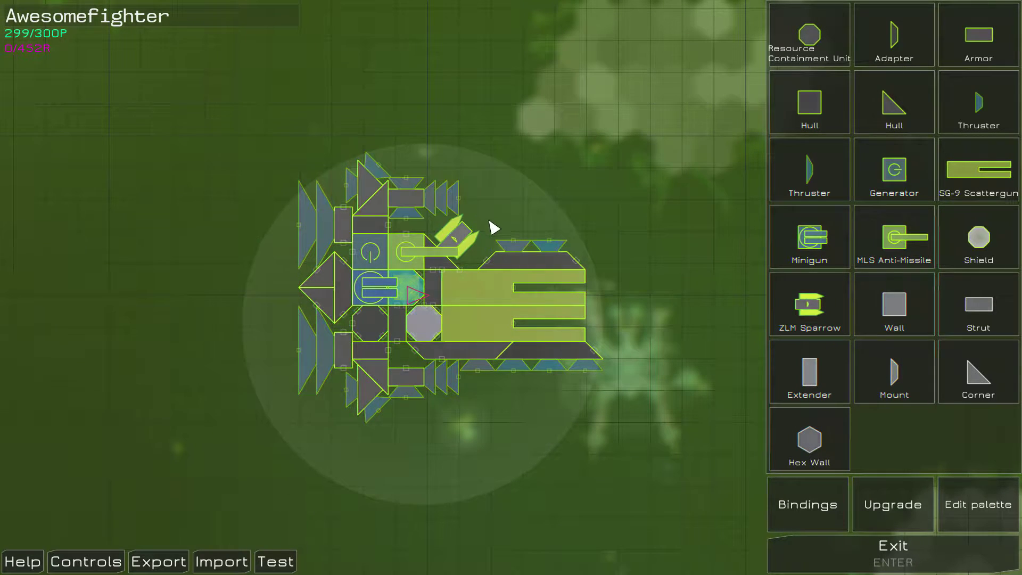
{"action": "left_click", "coordinate": [464, 243]}
{"action": "key", "text": "Escape"}
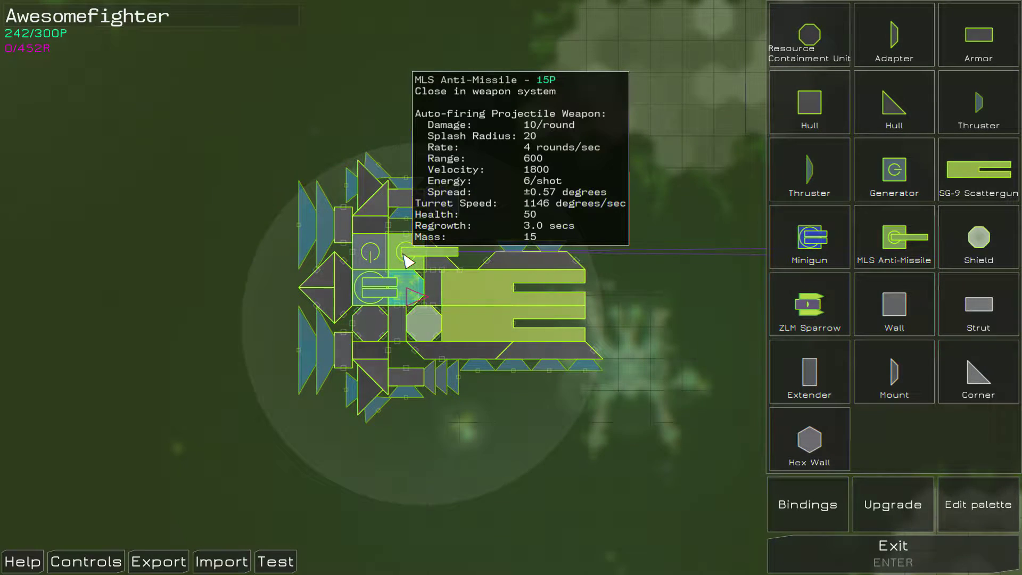
{"action": "left_click_drag", "start_coordinate": [483, 295], "coordinate": [779, 276]}
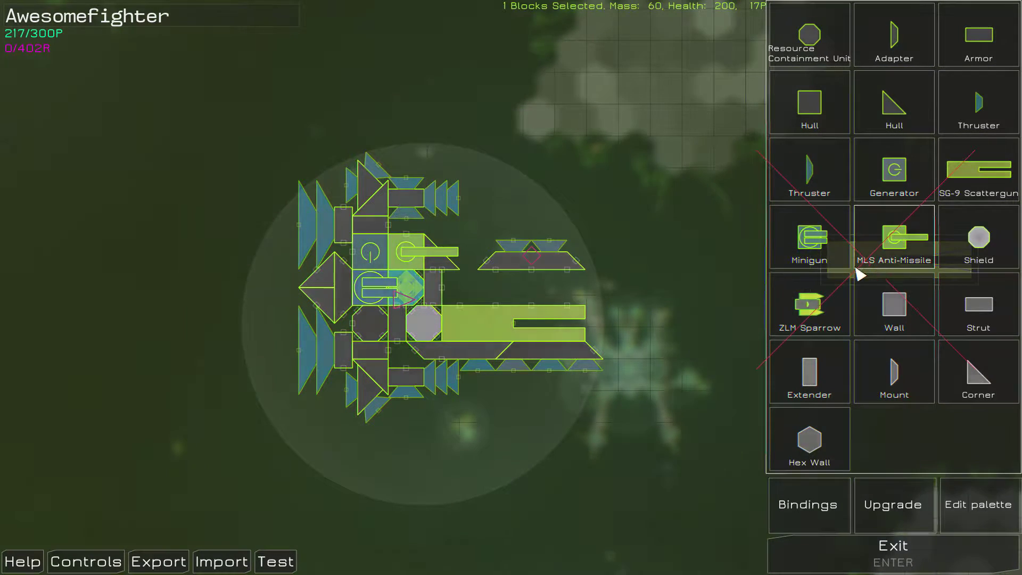
{"action": "left_click_drag", "start_coordinate": [491, 329], "coordinate": [871, 285]}
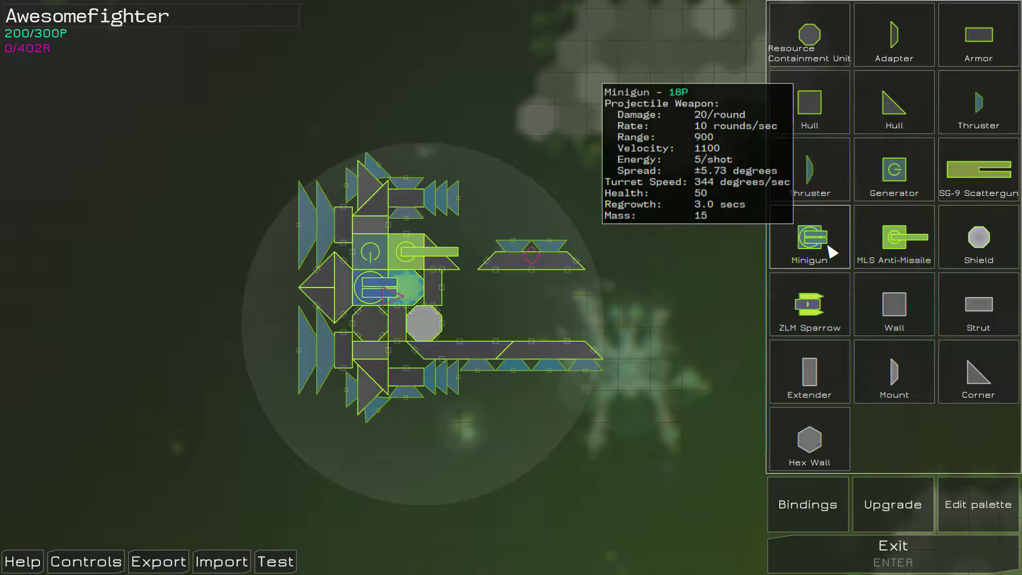
- Attach Miniguns in two rows across the ship's front
{"action": "left_click", "coordinate": [813, 249]}
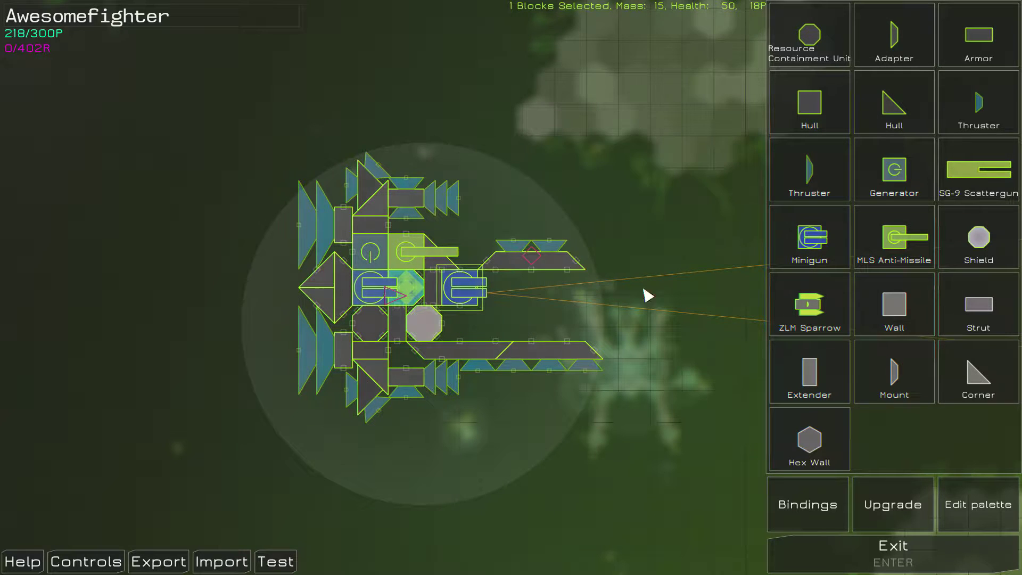
{"action": "left_click", "coordinate": [809, 241]}
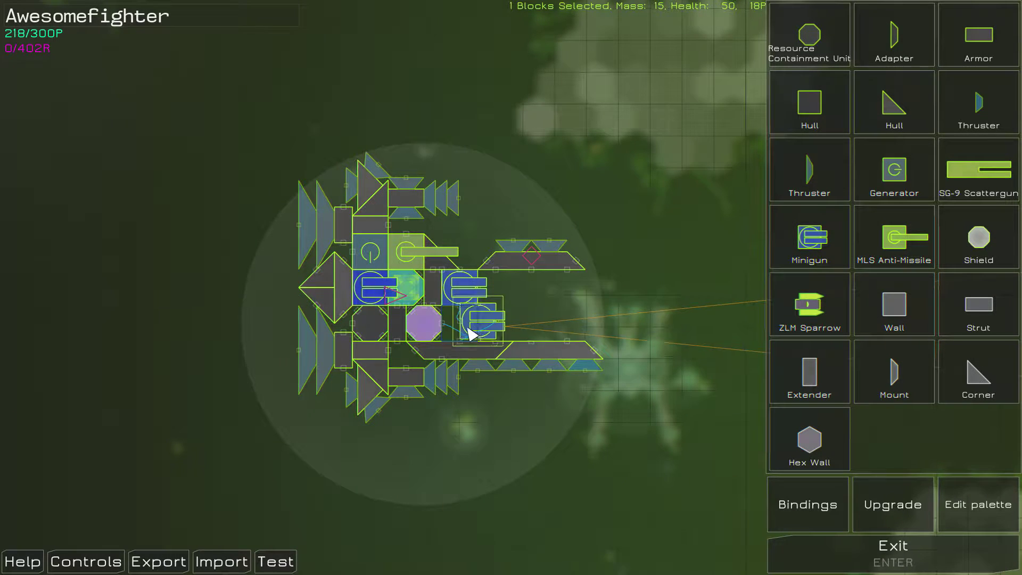
{"action": "left_click", "coordinate": [465, 330]}
{"action": "left_click", "coordinate": [809, 242]}
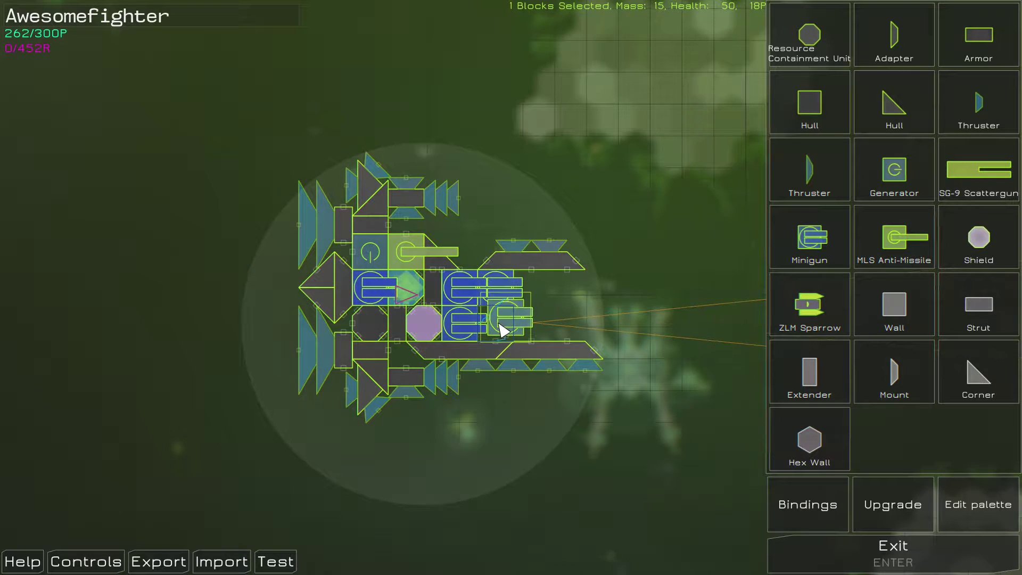
{"action": "left_click", "coordinate": [502, 330]}
{"action": "left_click", "coordinate": [809, 242]}
{"action": "left_click", "coordinate": [550, 294]}
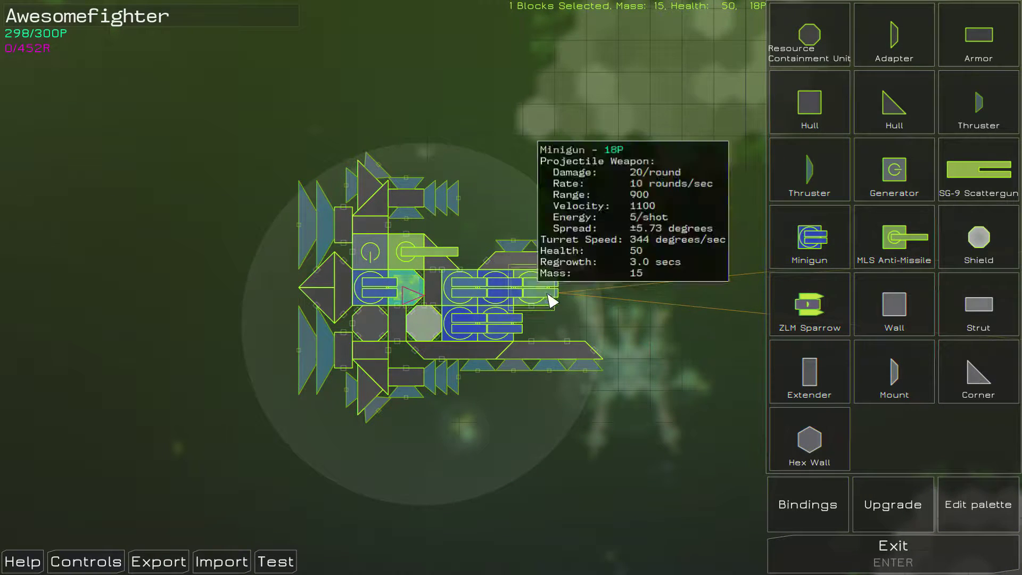
{"action": "left_click", "coordinate": [810, 241]}
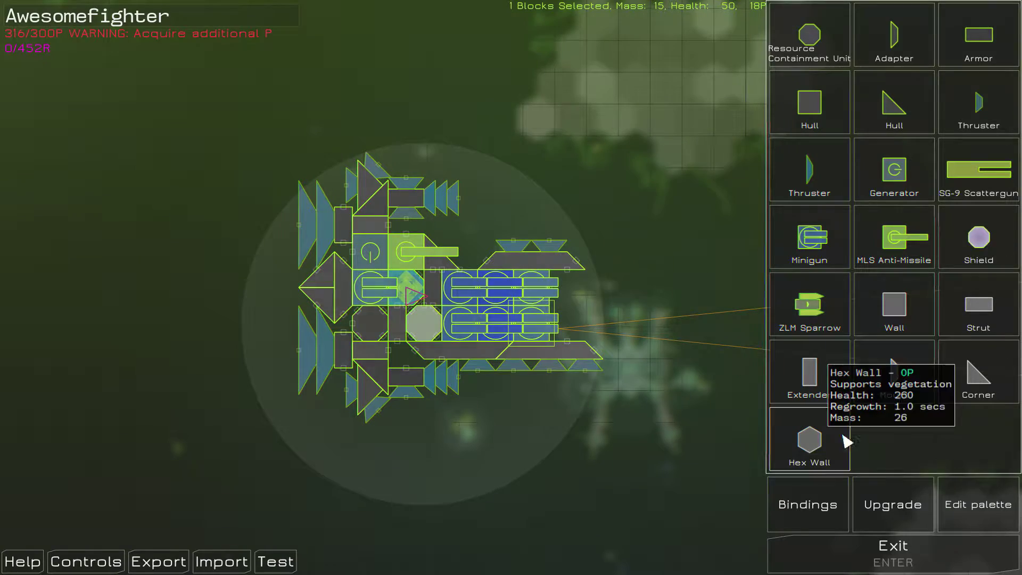
- Buy extra ship points in the upgrade databank, raising the limit to 363P
{"action": "left_click", "coordinate": [884, 508]}
{"action": "left_click", "coordinate": [622, 149]}
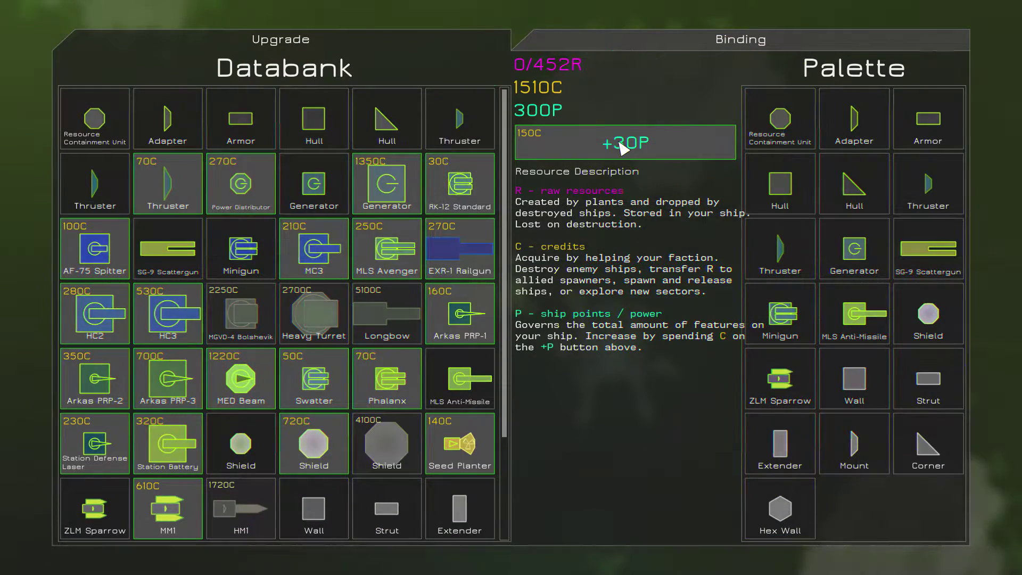
{"action": "key", "text": "Escape"}
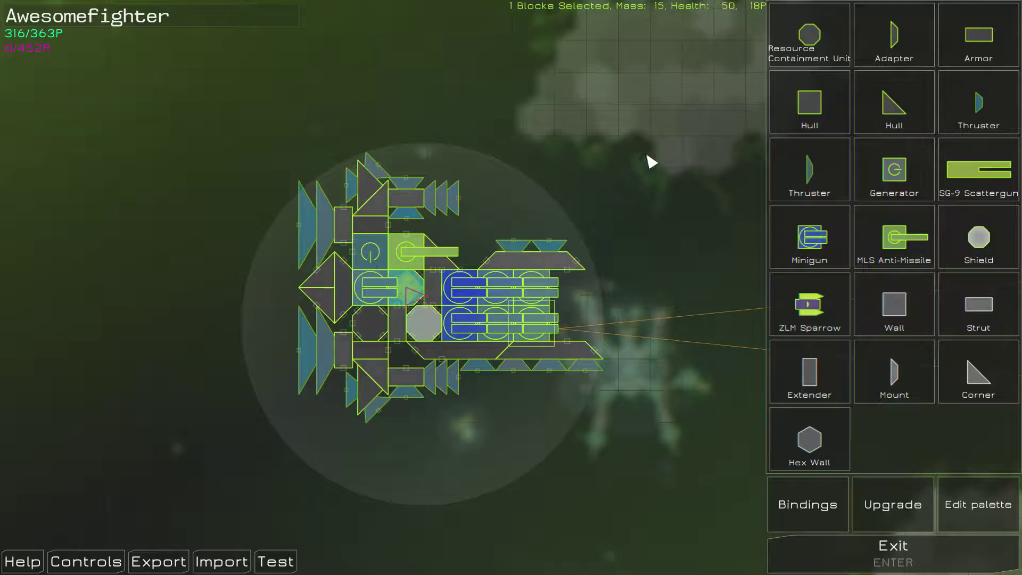
- Add and reposition more front Miniguns, using 352 of 363 points
{"action": "left_click", "coordinate": [601, 302]}
{"action": "left_click_drag", "start_coordinate": [591, 303], "coordinate": [581, 290]}
{"action": "left_click", "coordinate": [809, 240]}
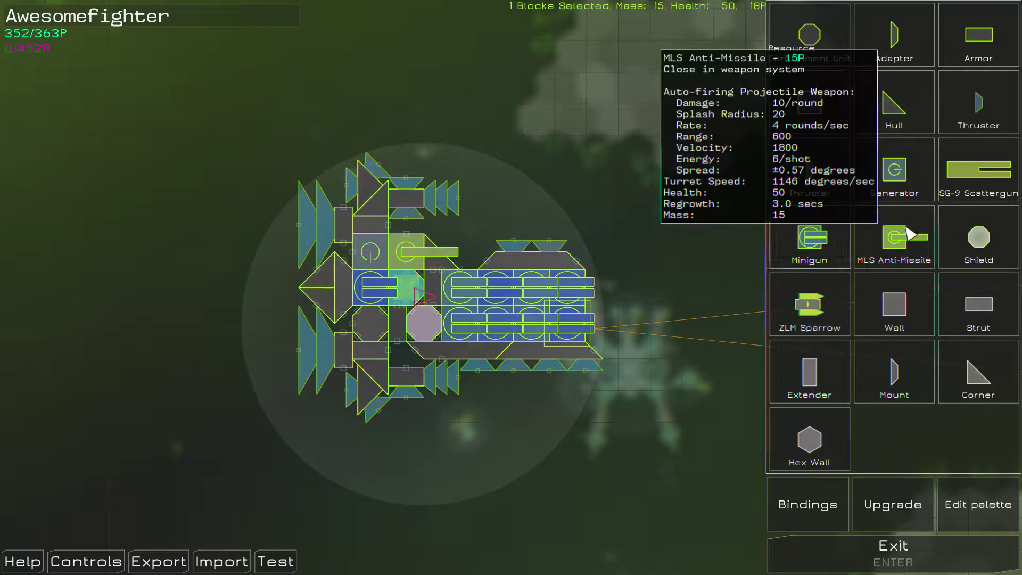
{"action": "left_click", "coordinate": [891, 508]}
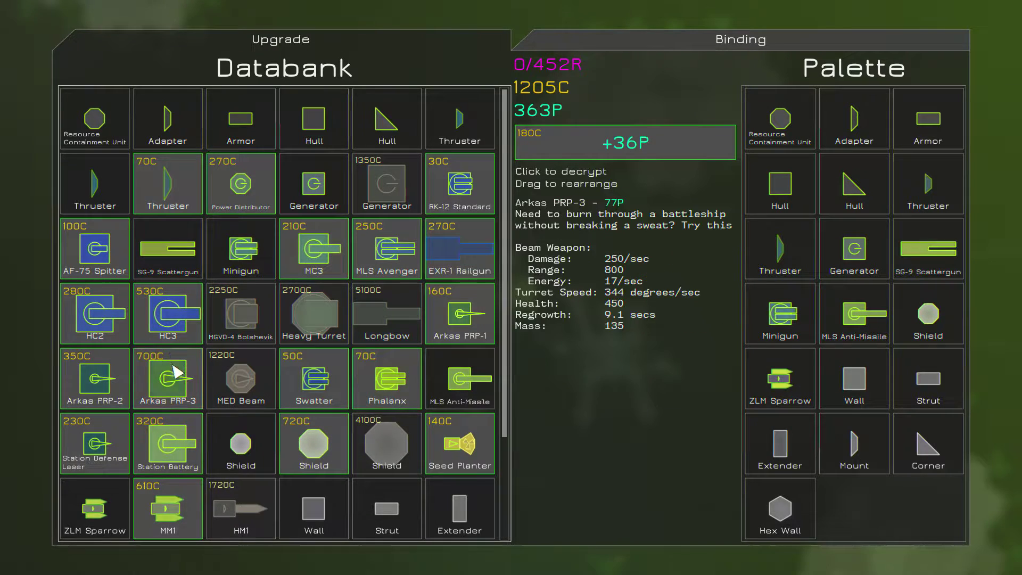
{"action": "scroll", "coordinate": [174, 374], "scroll_direction": "down", "scroll_amount": 1}
{"action": "scroll", "coordinate": [174, 383], "scroll_direction": "down", "scroll_amount": 1}
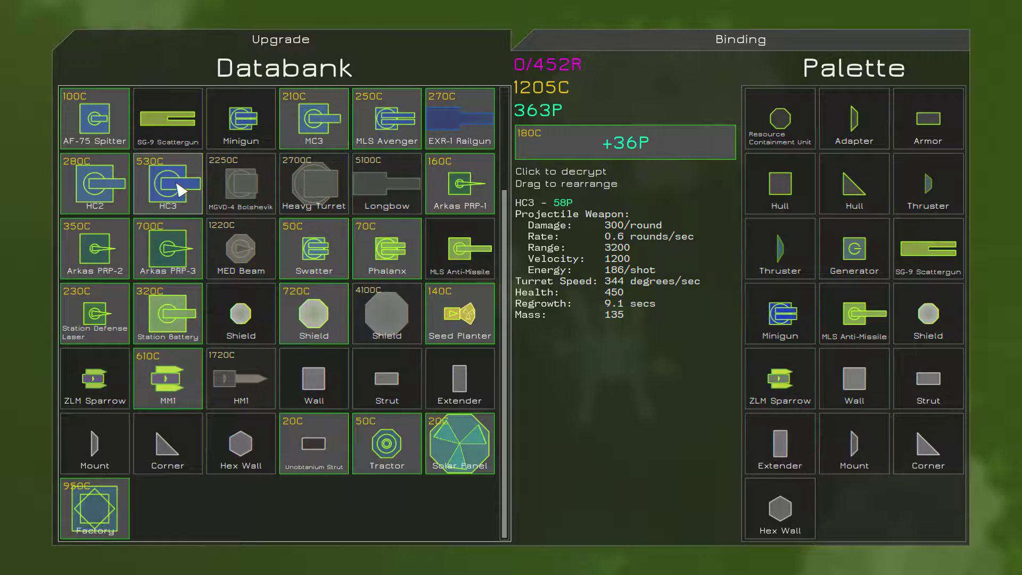
{"action": "scroll", "coordinate": [182, 187], "scroll_direction": "up", "scroll_amount": 1}
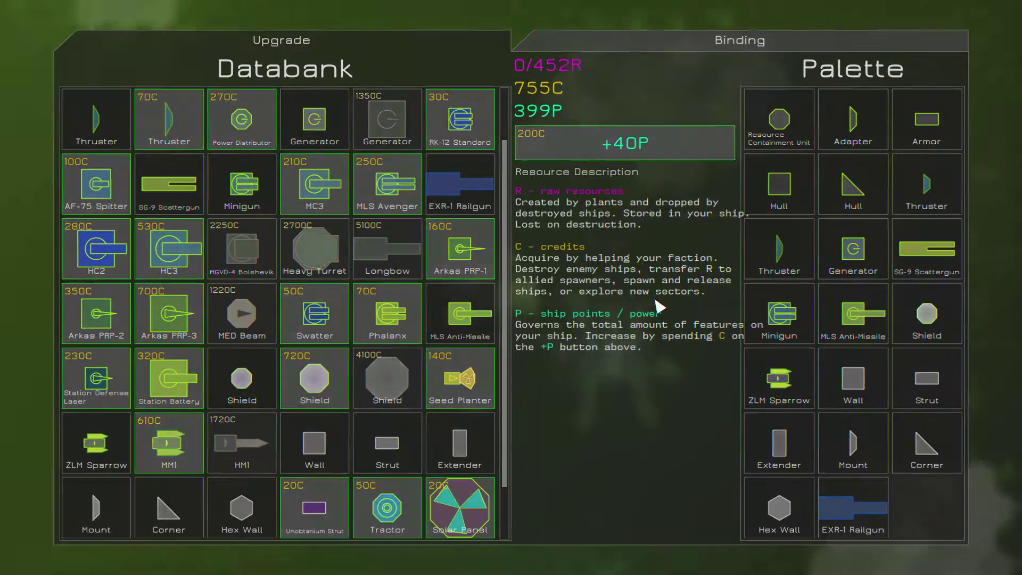
- Return to the editor and pick up the newly unlocked EXR-1 Railgun
{"action": "key", "text": "Escape"}
{"action": "left_click", "coordinate": [894, 440]}
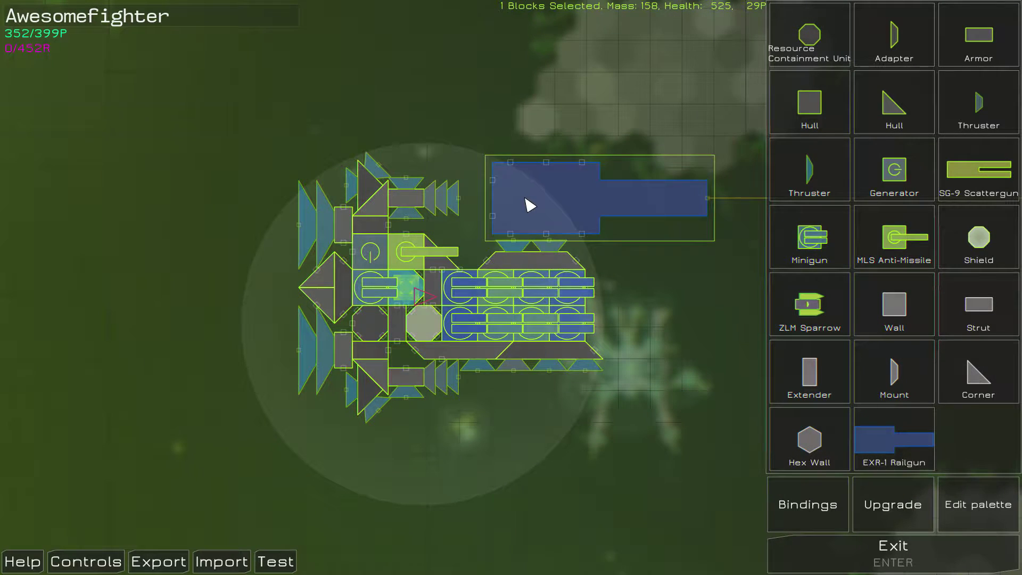
- Mount the railgun on Awesomefighter's top with a Thruster beside it
{"action": "left_click", "coordinate": [640, 198]}
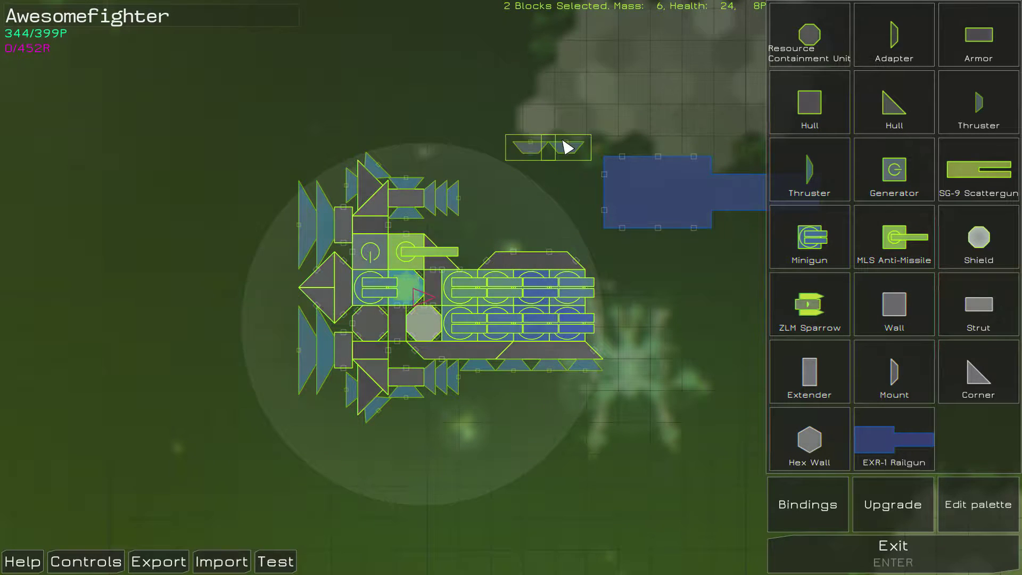
{"action": "left_click_drag", "start_coordinate": [620, 168], "coordinate": [527, 209]}
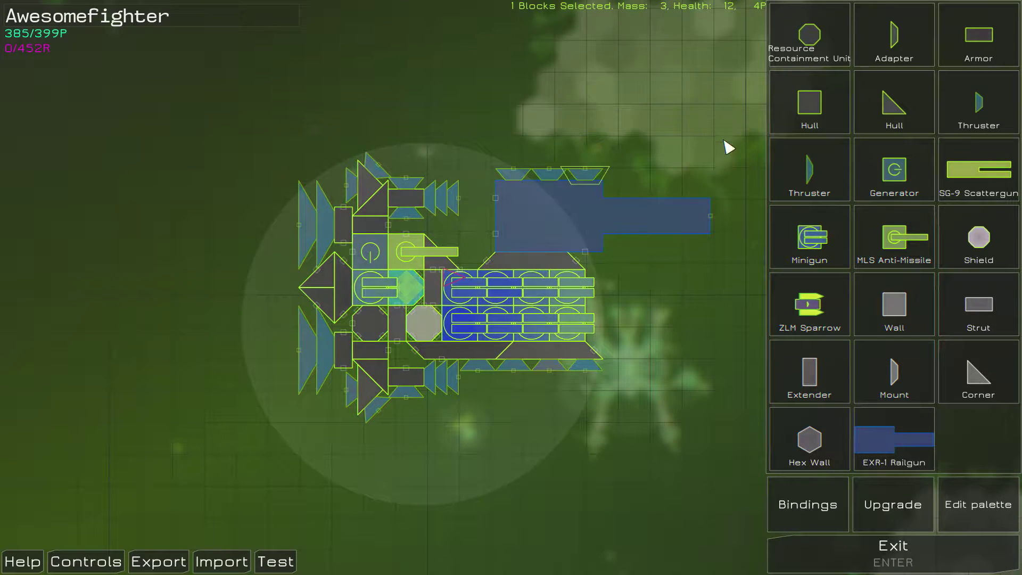
{"action": "left_click_drag", "start_coordinate": [979, 108], "coordinate": [619, 172]}
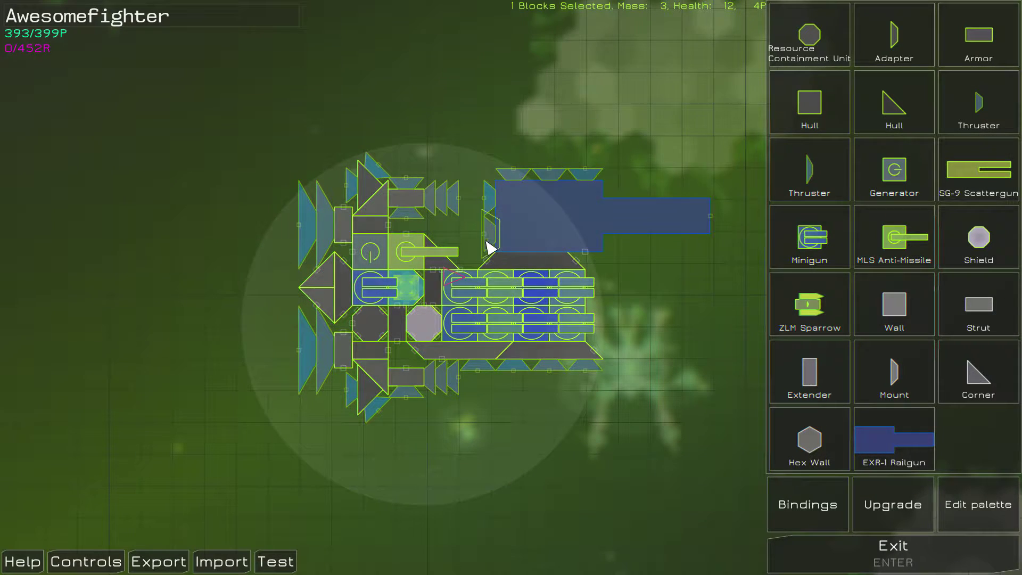
{"action": "left_click", "coordinate": [467, 200]}
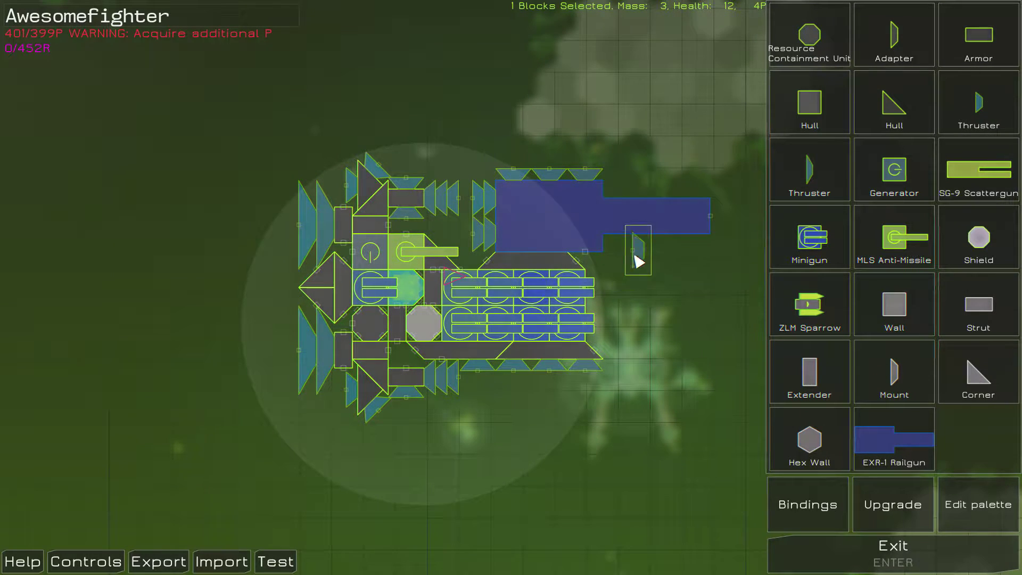
- Raise points to 439P, extend the minigun rows by two, and save the design
{"action": "left_click", "coordinate": [893, 504]}
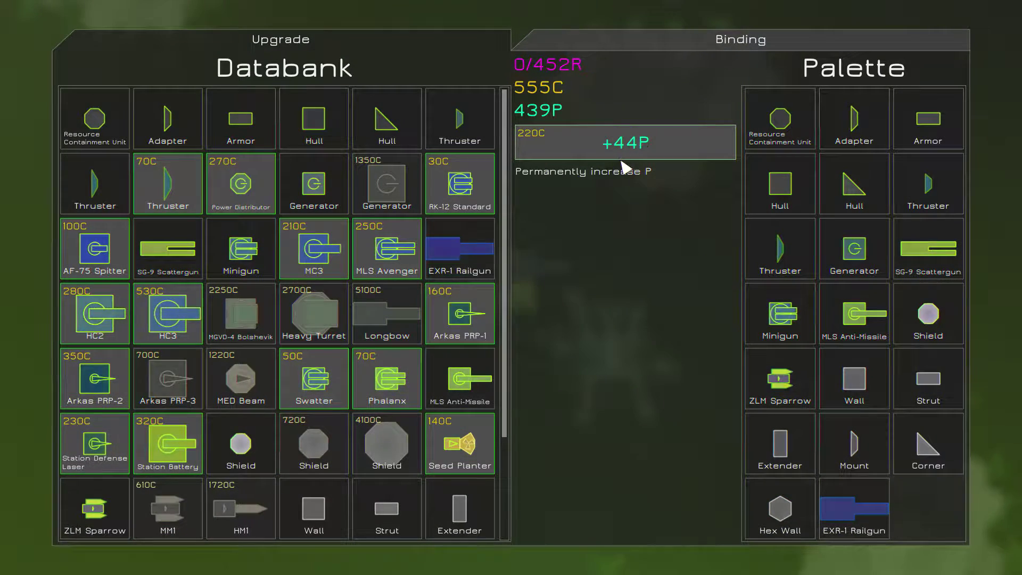
{"action": "key", "text": "Escape"}
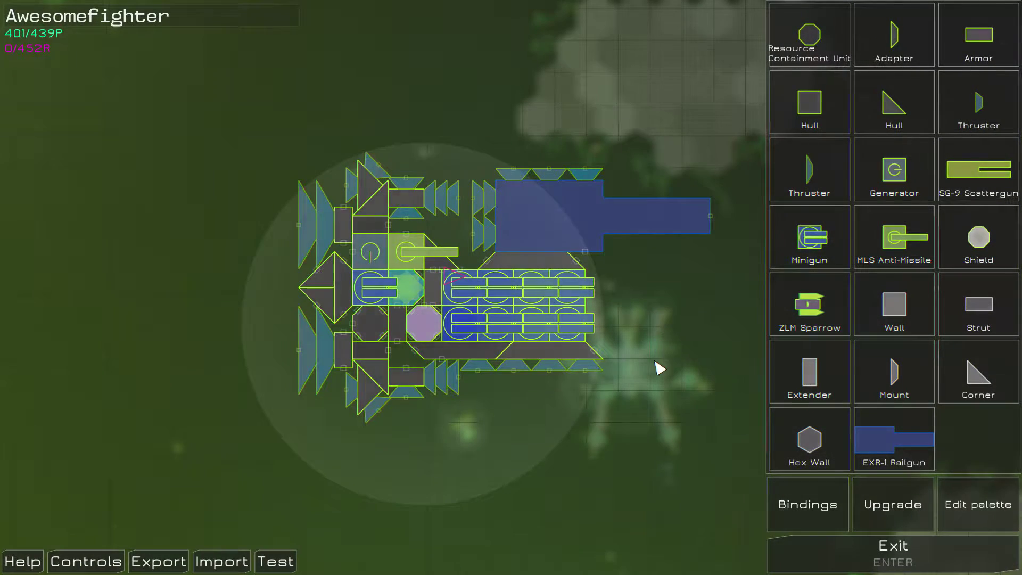
{"action": "left_click", "coordinate": [810, 240]}
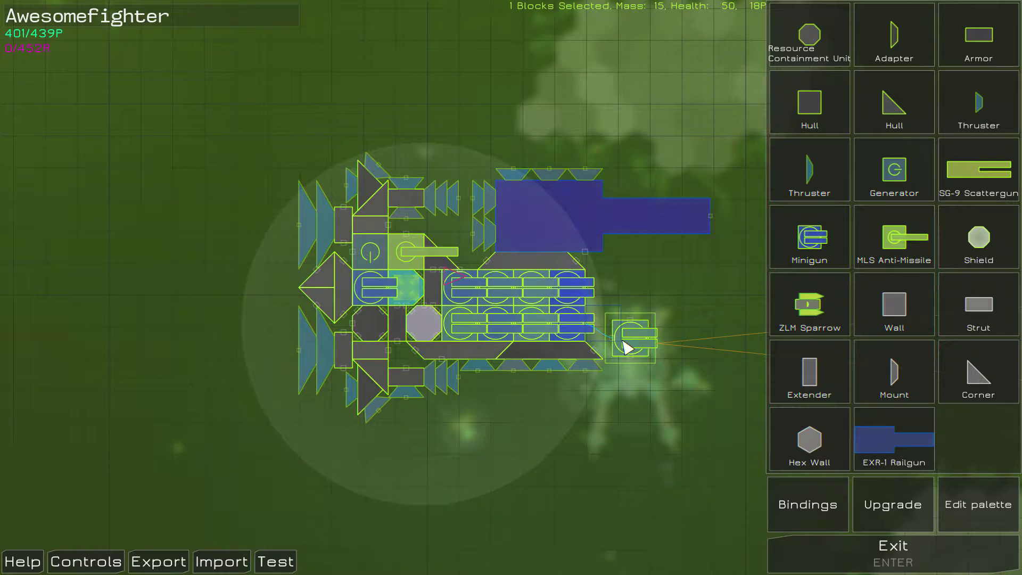
{"action": "left_click", "coordinate": [808, 240]}
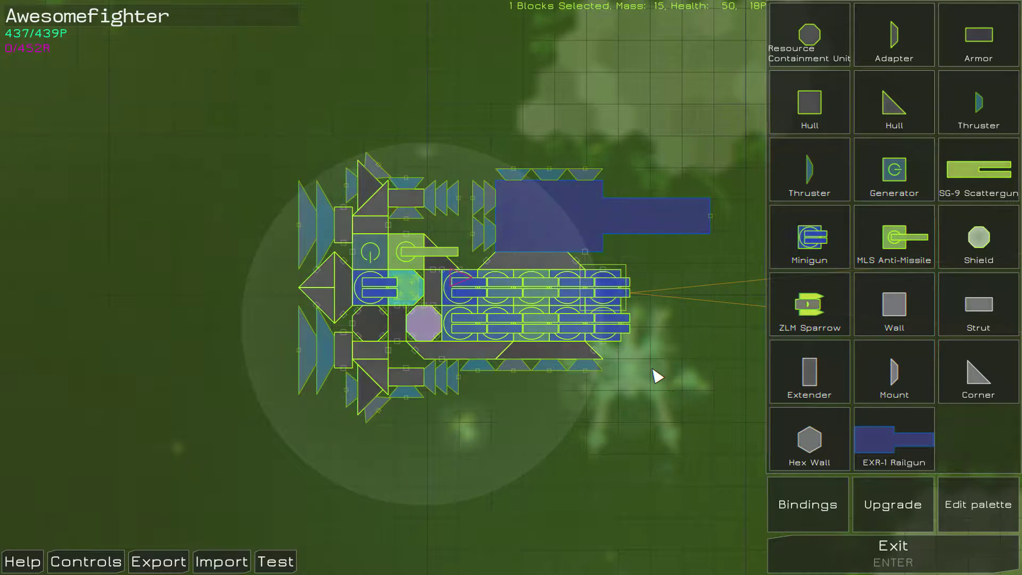
{"action": "key", "text": "Return"}
{"action": "left_click", "coordinate": [352, 227]}
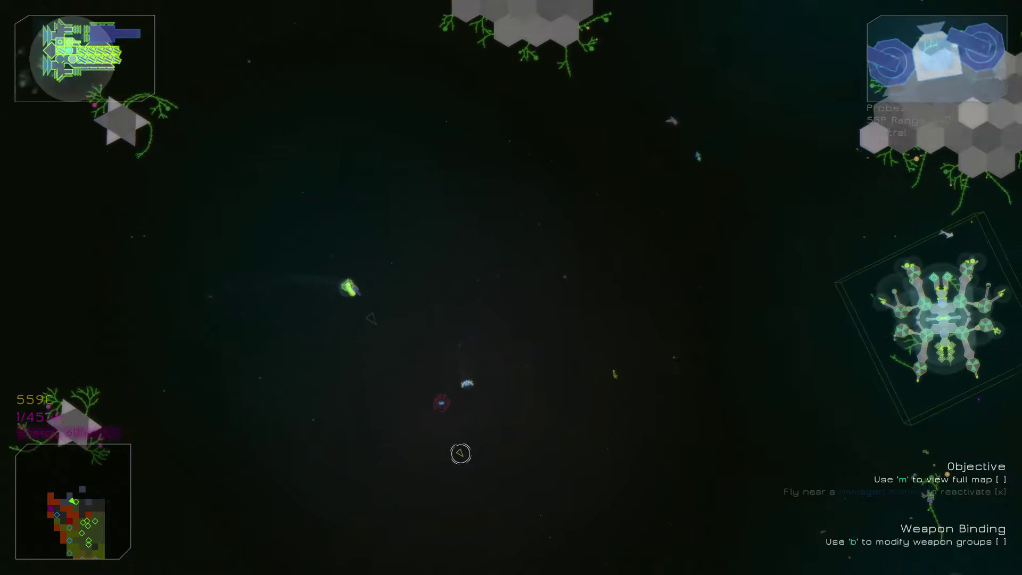
- Fly toward the probe and attack it while entering new sectors
{"action": "left_click_drag", "start_coordinate": [498, 448], "coordinate": [405, 452]}
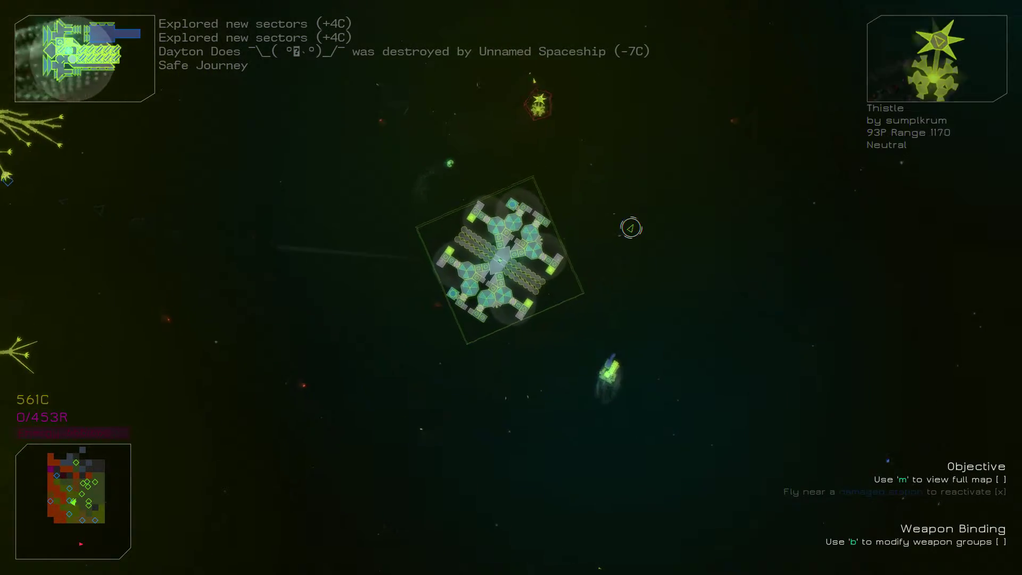
- Reopen the ship editor on the respawned Awesomefighter with the constructor key
{"action": "key", "text": "3"}
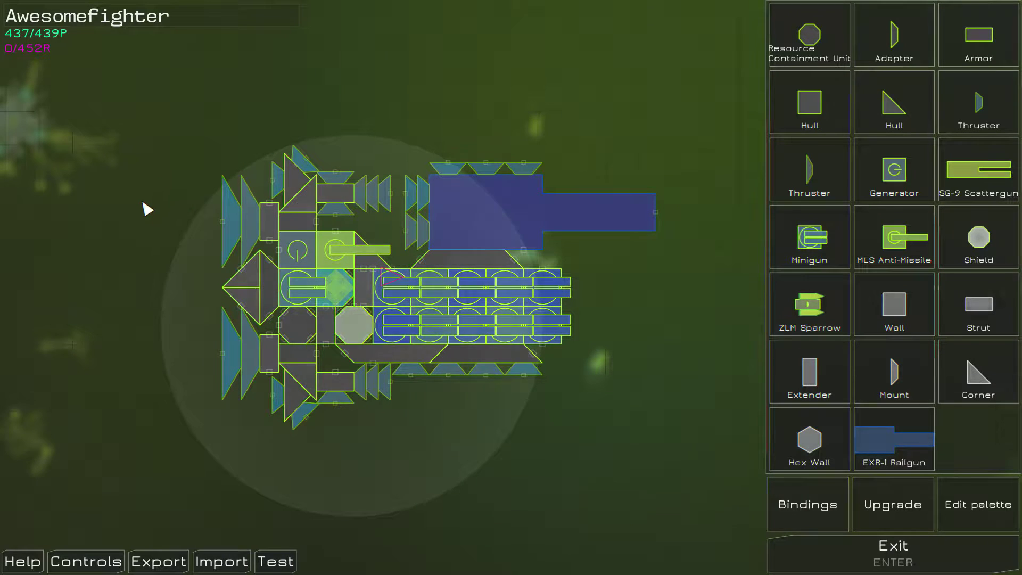
- Detach the upper railgun section from the core and remove the front minigun
{"action": "left_click_drag", "start_coordinate": [182, 139], "coordinate": [480, 241]}
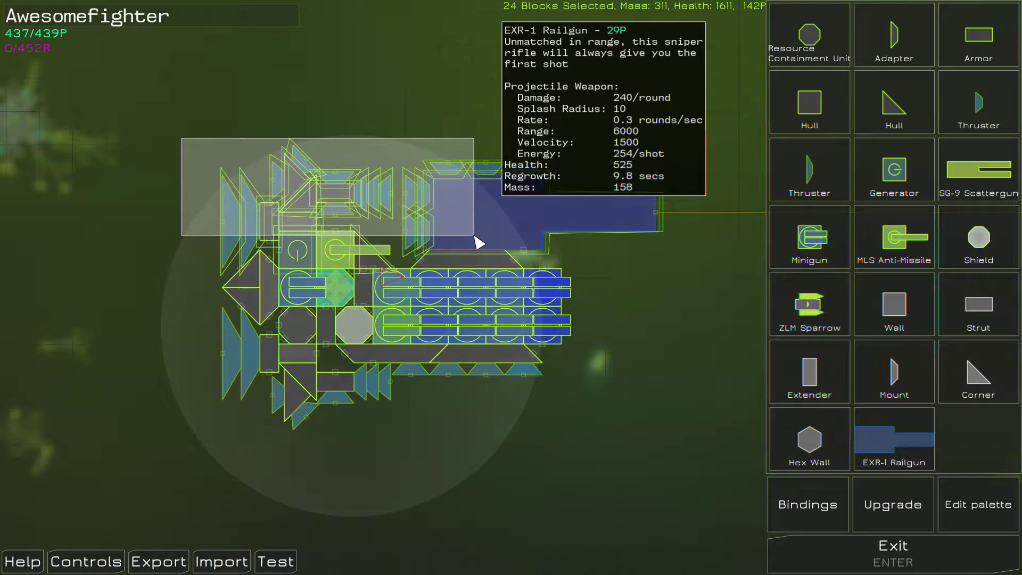
{"action": "left_click_drag", "start_coordinate": [545, 242], "coordinate": [545, 242]}
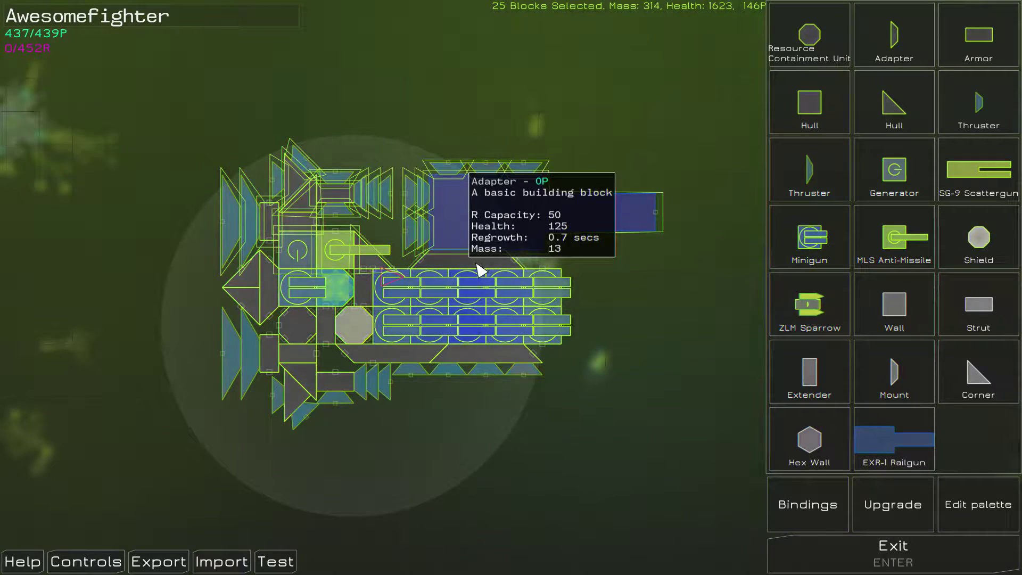
{"action": "mouse_move", "coordinate": [481, 270]}
{"action": "left_mouse_down"}
{"action": "mouse_move", "coordinate": [465, 154]}
{"action": "mouse_move", "coordinate": [455, 160]}
{"action": "left_mouse_up"}
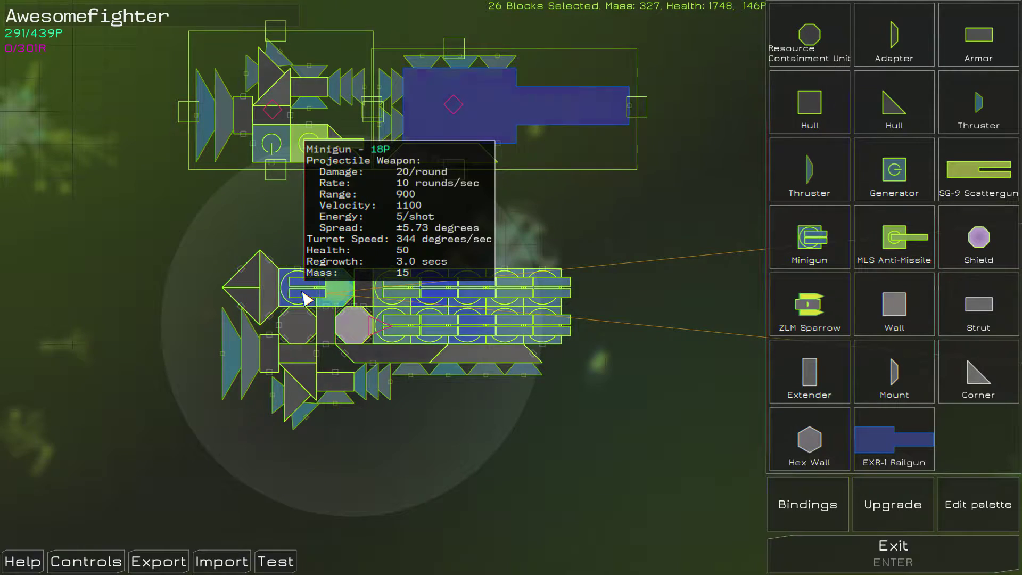
{"action": "left_click_drag", "start_coordinate": [304, 297], "coordinate": [815, 269]}
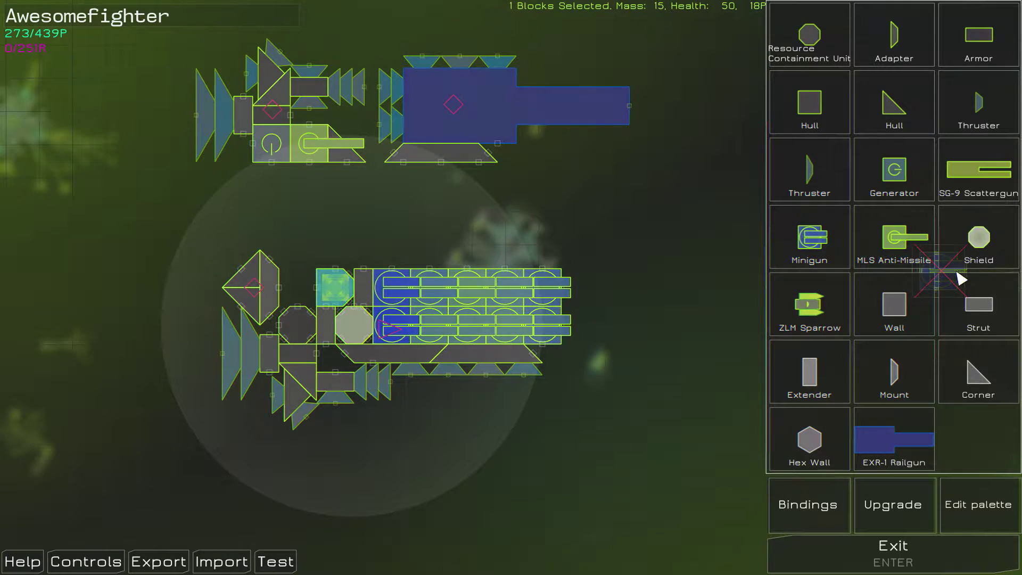
- Reattach the minigun to the lower hull and briefly check the Upgrade databank
{"action": "left_click_drag", "start_coordinate": [961, 278], "coordinate": [300, 289]}
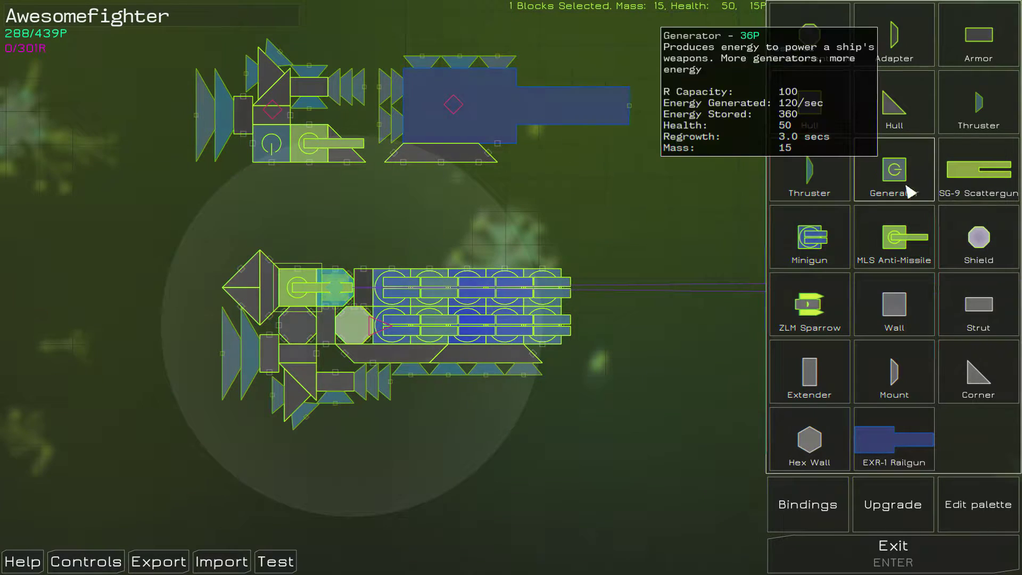
{"action": "left_click", "coordinate": [893, 503]}
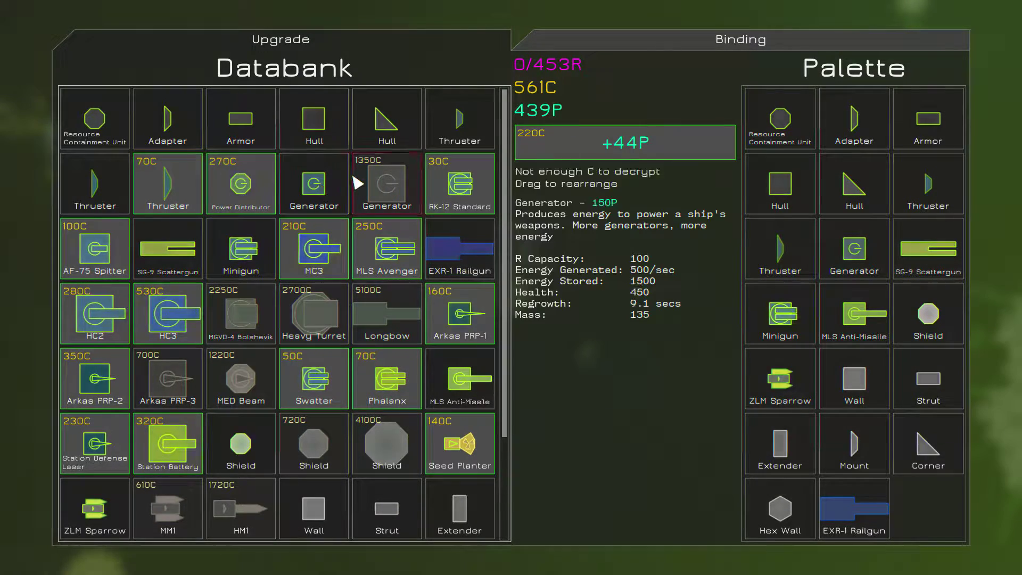
{"action": "key", "text": "Escape"}
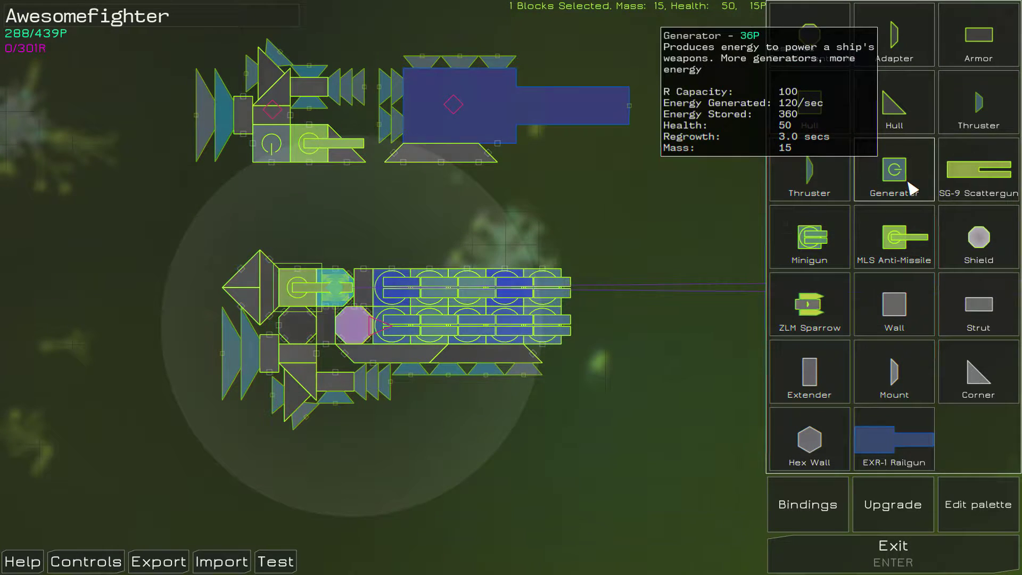
- Place two generators above the gun, topped with armor and an upper-left triangular hull
{"action": "left_click", "coordinate": [898, 185]}
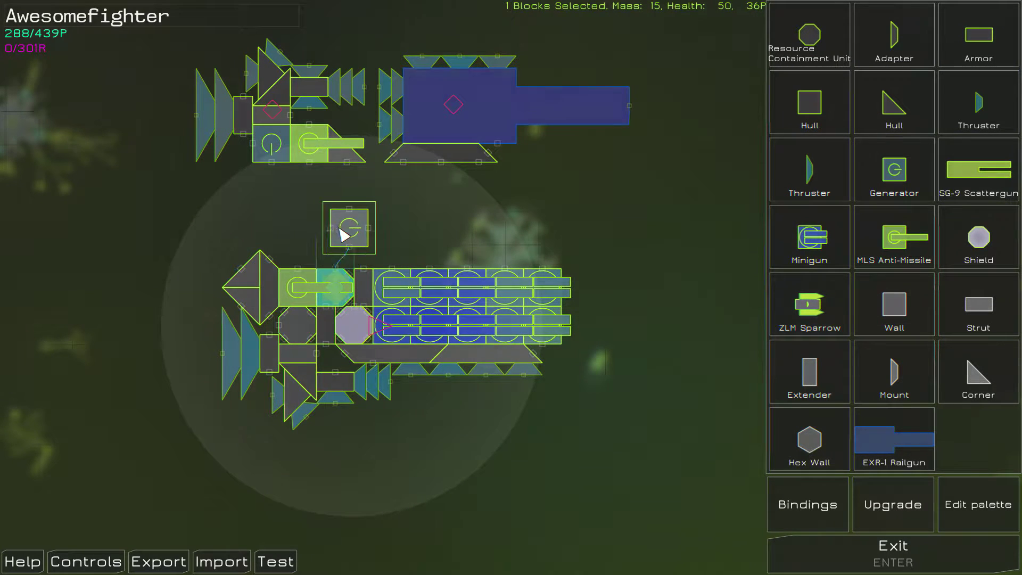
{"action": "left_click", "coordinate": [302, 250]}
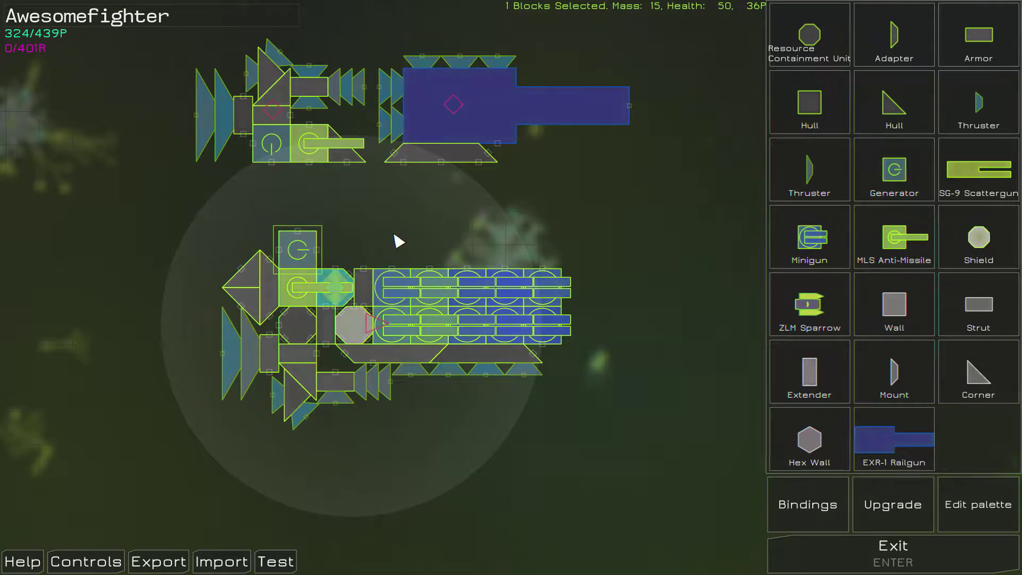
{"action": "left_click", "coordinate": [895, 172]}
{"action": "left_click", "coordinate": [322, 254]}
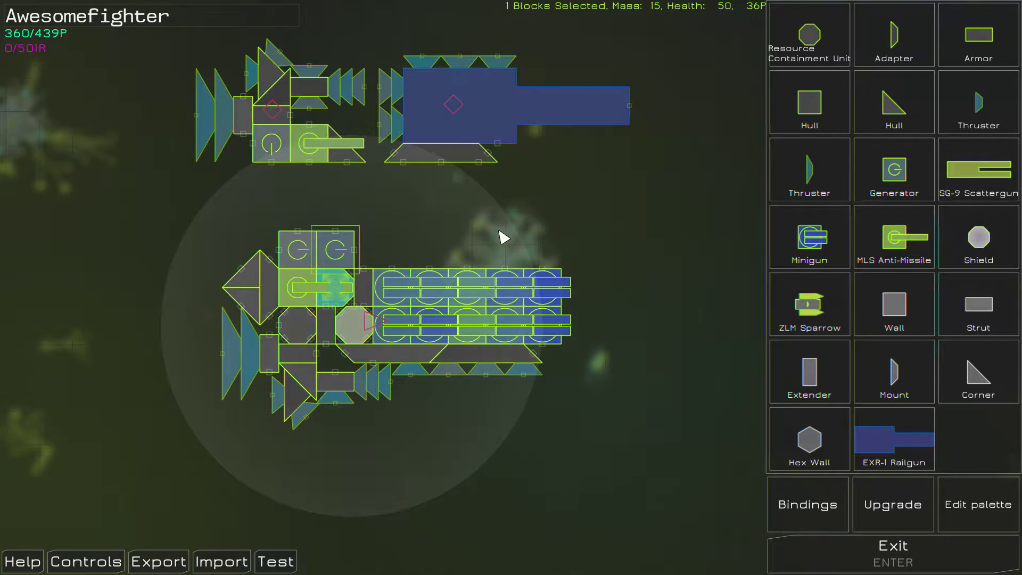
{"action": "left_click", "coordinate": [990, 54]}
{"action": "left_click", "coordinate": [291, 217]}
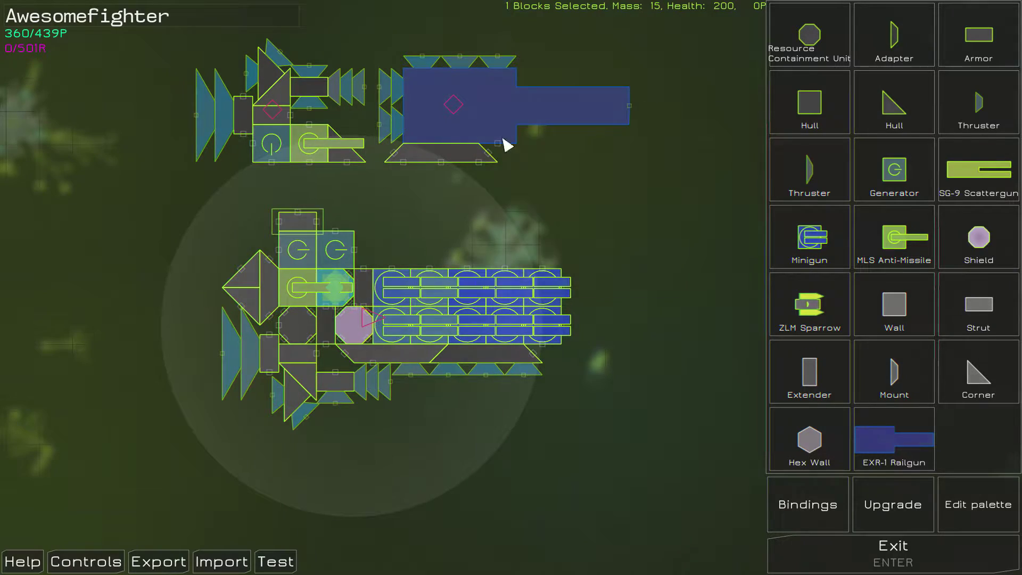
{"action": "left_click", "coordinate": [906, 124]}
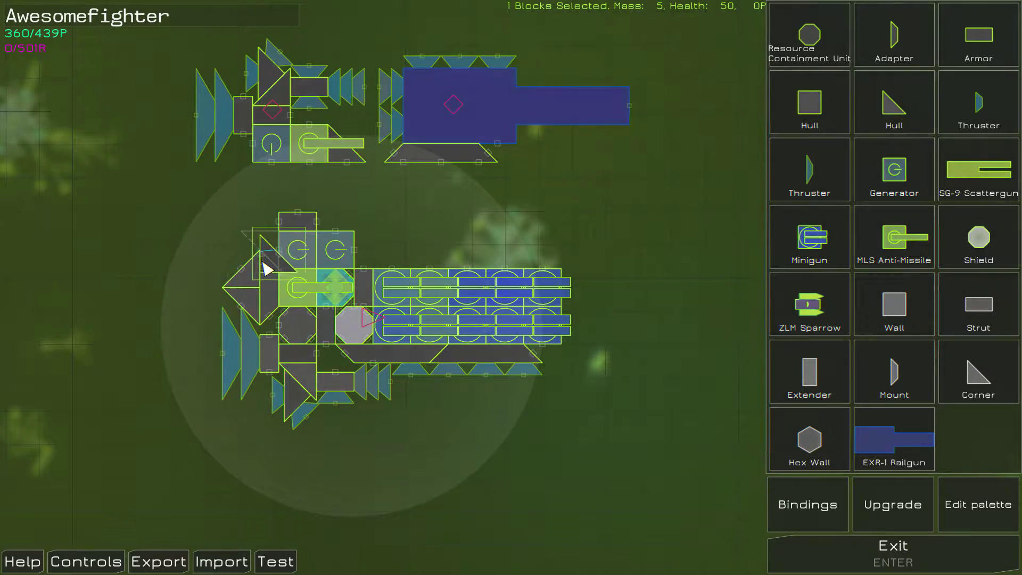
{"action": "left_click", "coordinate": [265, 268]}
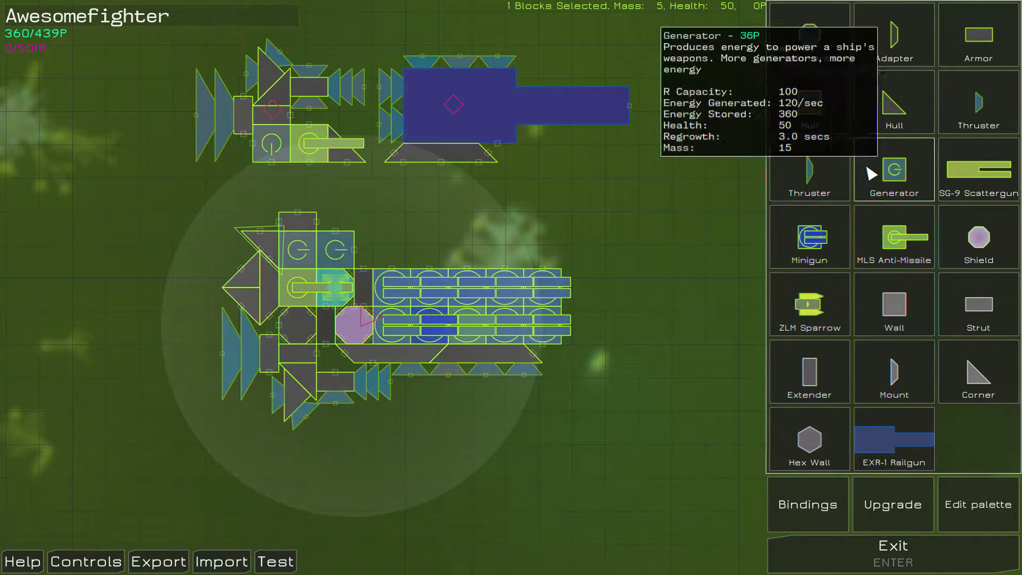
- Add a third generator and more armor, then rejoin the upper section to the core
{"action": "left_click", "coordinate": [957, 53]}
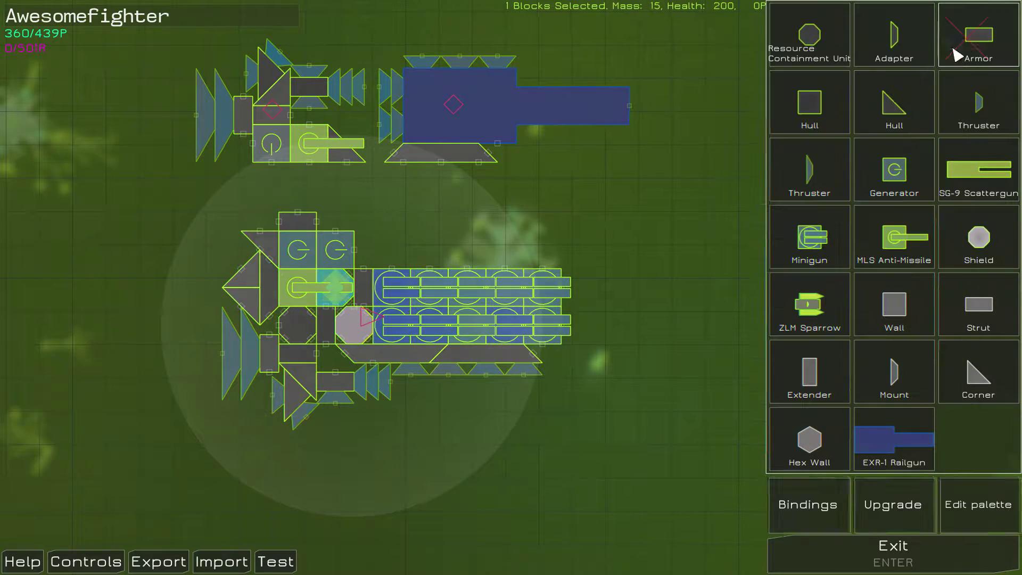
{"action": "left_click", "coordinate": [326, 246]}
{"action": "left_click", "coordinate": [895, 170]}
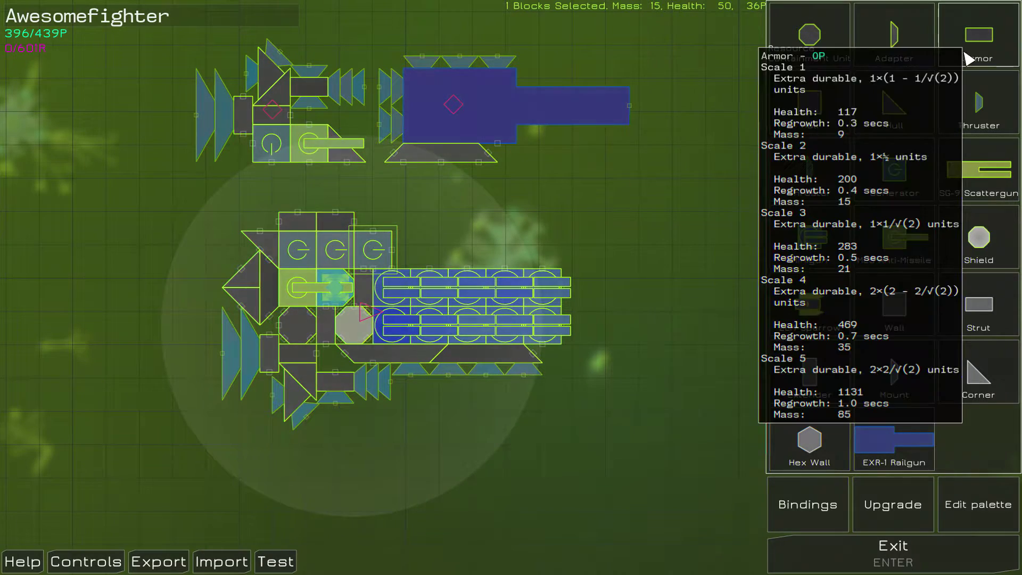
{"action": "left_click", "coordinate": [978, 36]}
{"action": "left_click", "coordinate": [823, 99]}
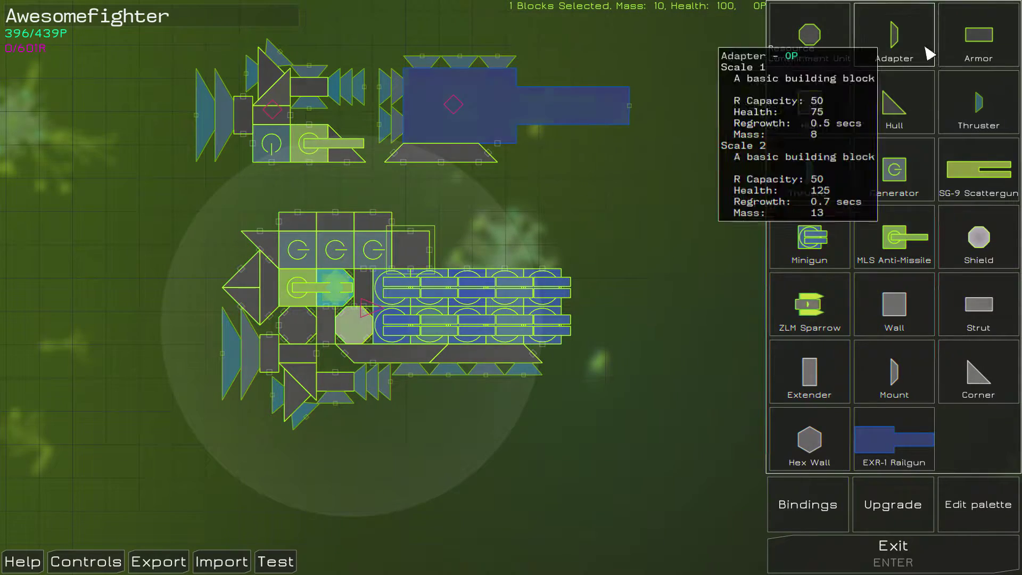
{"action": "left_click", "coordinate": [978, 36]}
{"action": "left_click", "coordinate": [398, 233]}
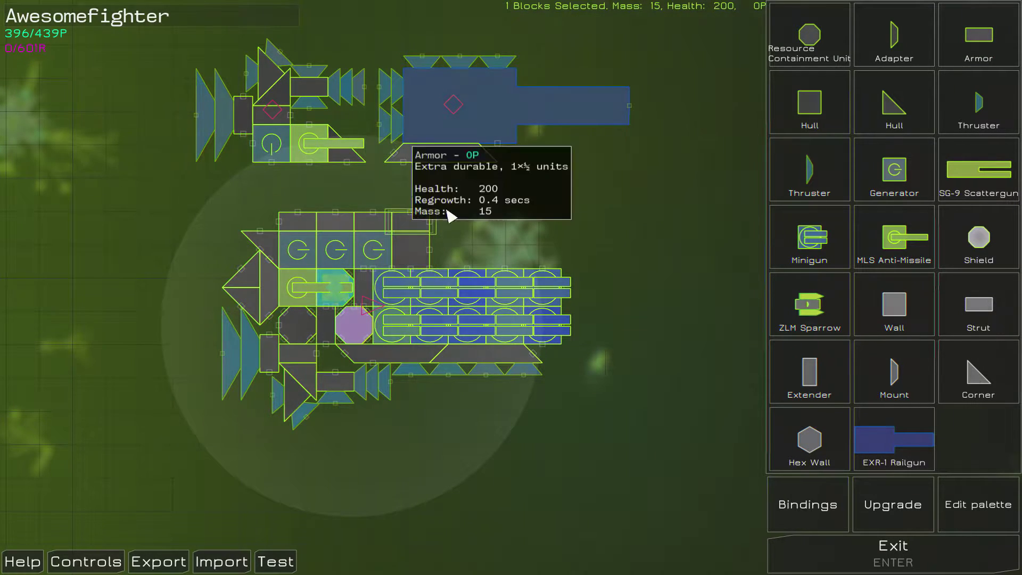
{"action": "left_click_drag", "start_coordinate": [505, 166], "coordinate": [183, 54]}
{"action": "mouse_move", "coordinate": [487, 108]}
{"action": "left_mouse_down"}
{"action": "mouse_move", "coordinate": [467, 128]}
{"action": "mouse_move", "coordinate": [544, 152]}
{"action": "mouse_move", "coordinate": [513, 152]}
{"action": "left_mouse_up"}
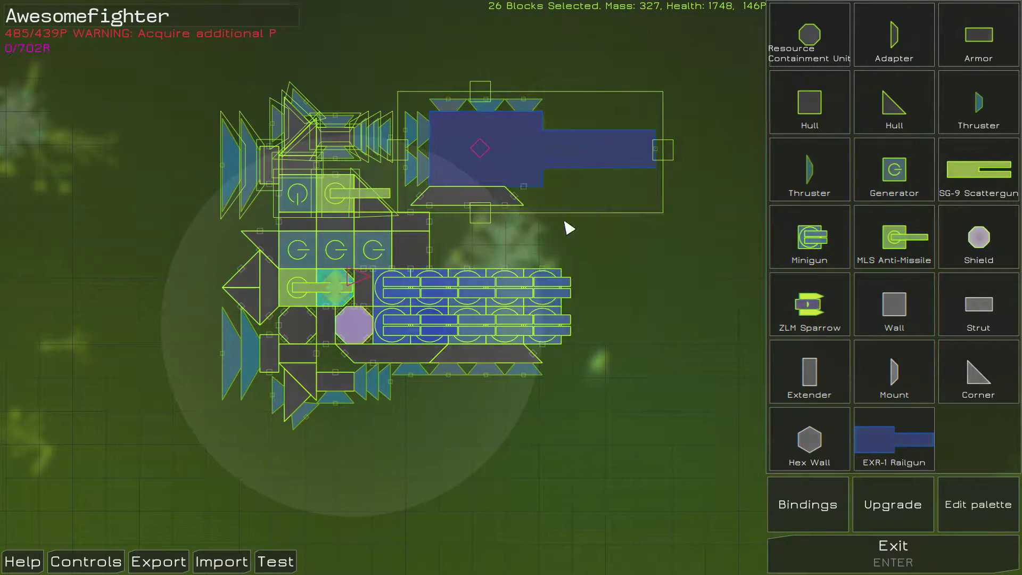
- Fit an enlarged angled armor strip onto the hull's upper-left corner beside the generators
{"action": "left_click", "coordinate": [894, 104]}
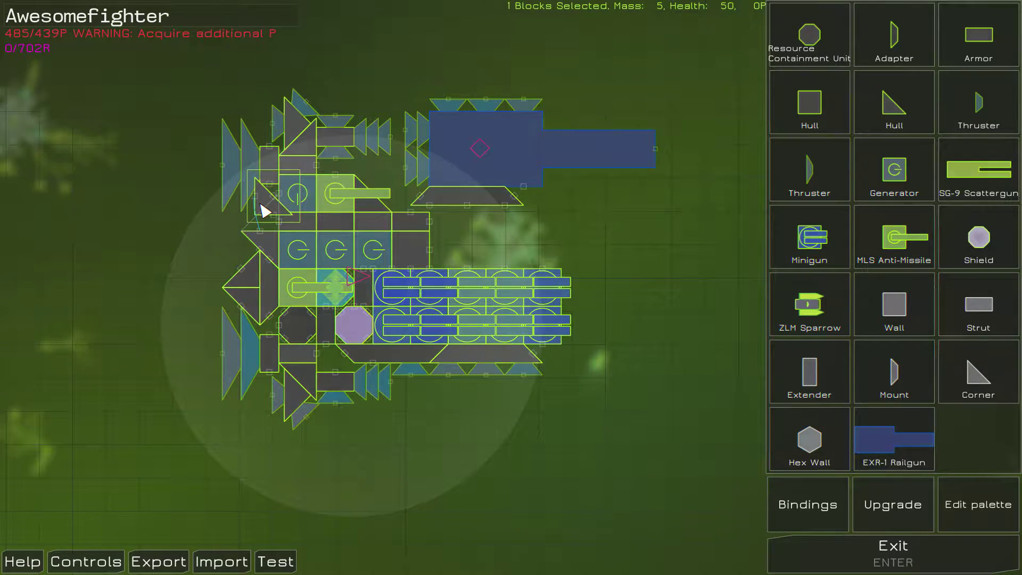
{"action": "left_click", "coordinate": [978, 36]}
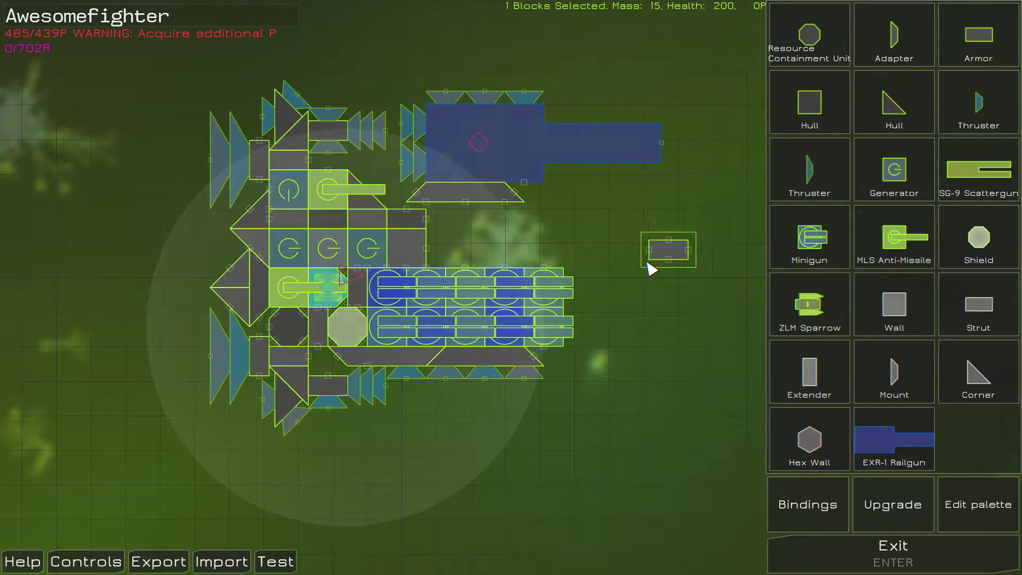
{"action": "key", "text": "Up"}
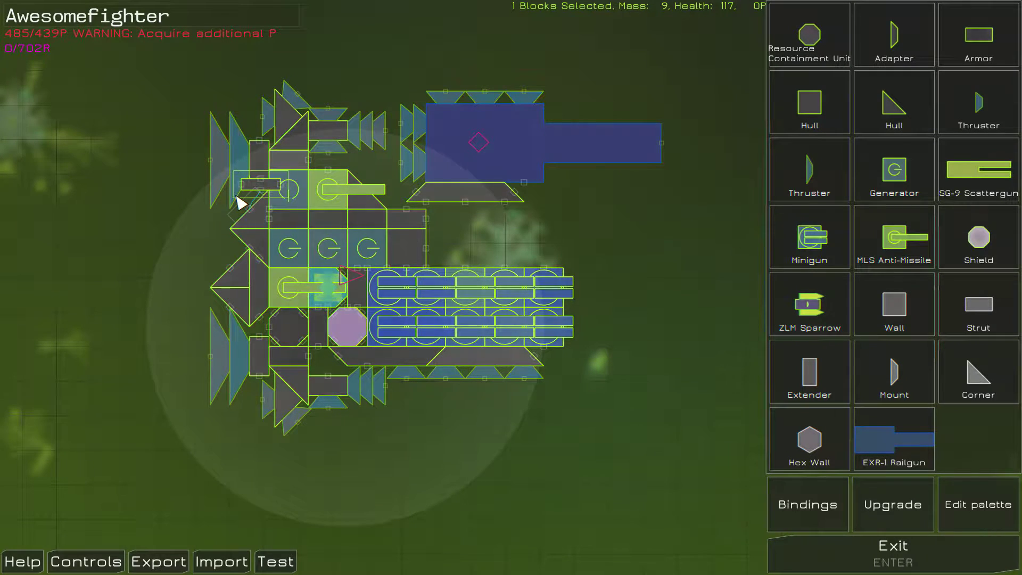
{"action": "left_click", "coordinate": [253, 198]}
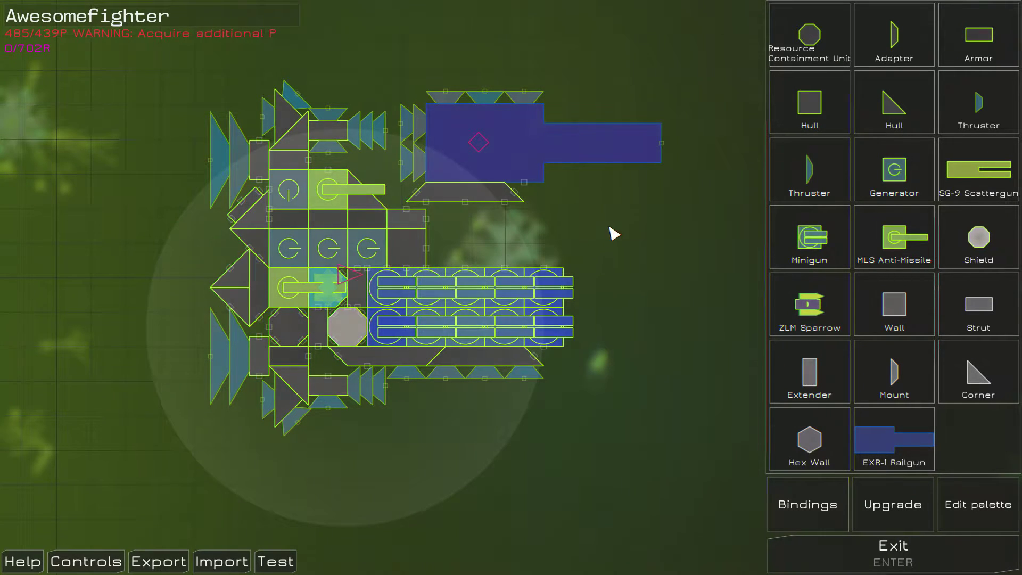
- Reposition the railgun assembly slightly up and to the right
{"action": "left_click", "coordinate": [480, 144]}
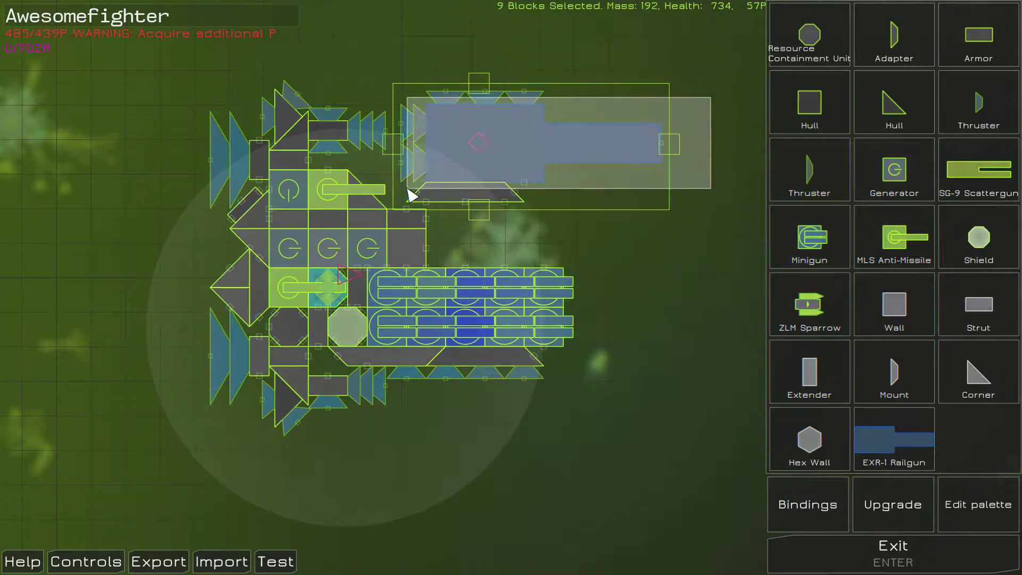
{"action": "left_click", "coordinate": [434, 205]}
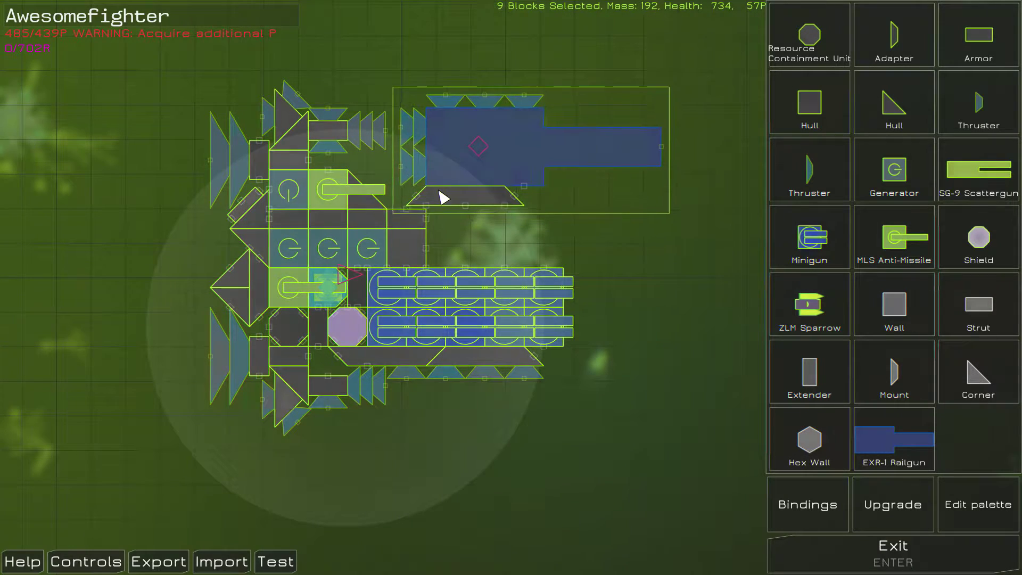
{"action": "mouse_move", "coordinate": [441, 198]}
{"action": "left_mouse_down"}
{"action": "mouse_move", "coordinate": [449, 186]}
{"action": "mouse_move", "coordinate": [440, 193]}
{"action": "left_mouse_up"}
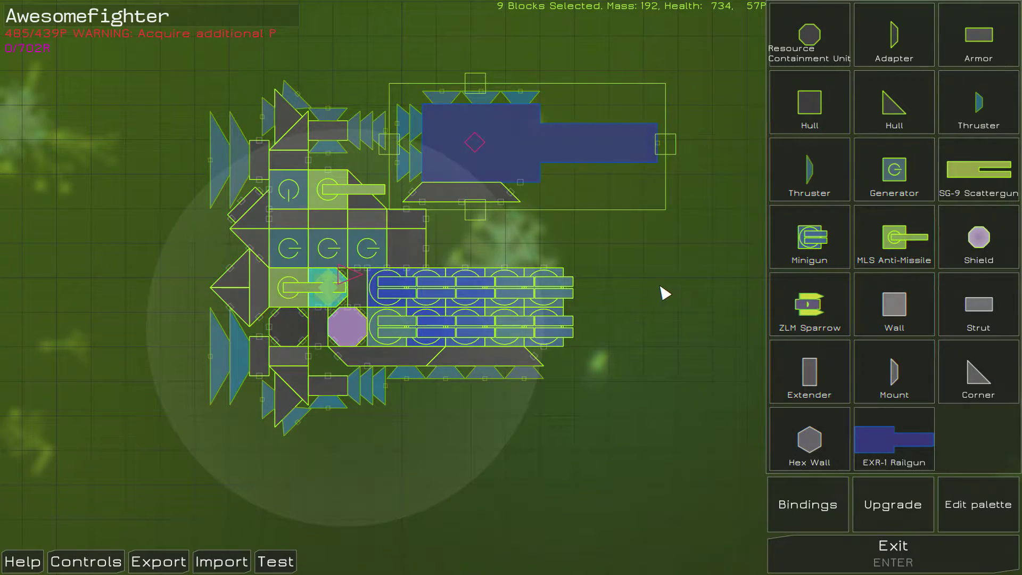
{"action": "mouse_move", "coordinate": [810, 305]}
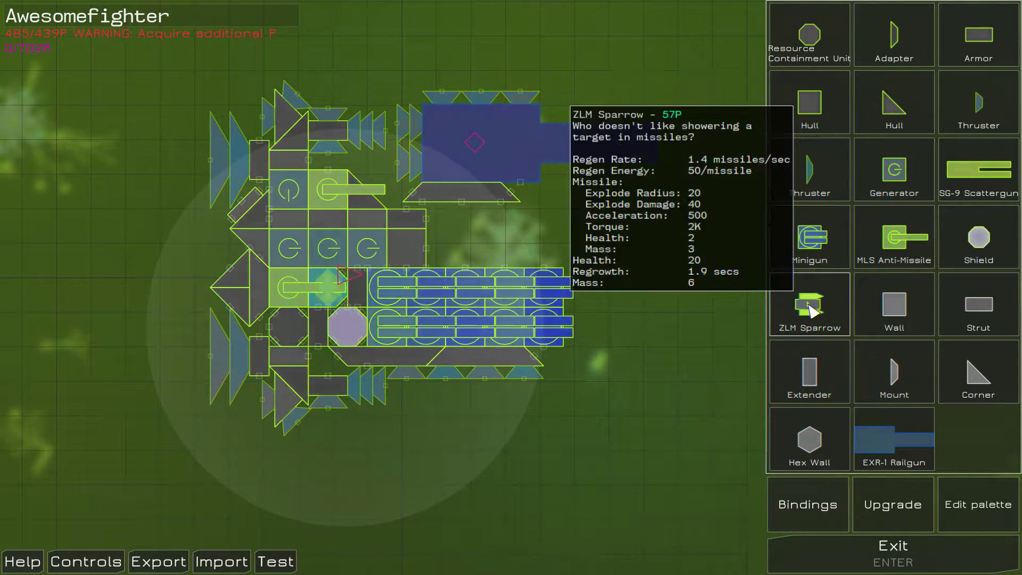
- Extend the middle row rightward with square hull blocks below the railgun section
{"action": "left_click", "coordinate": [809, 103]}
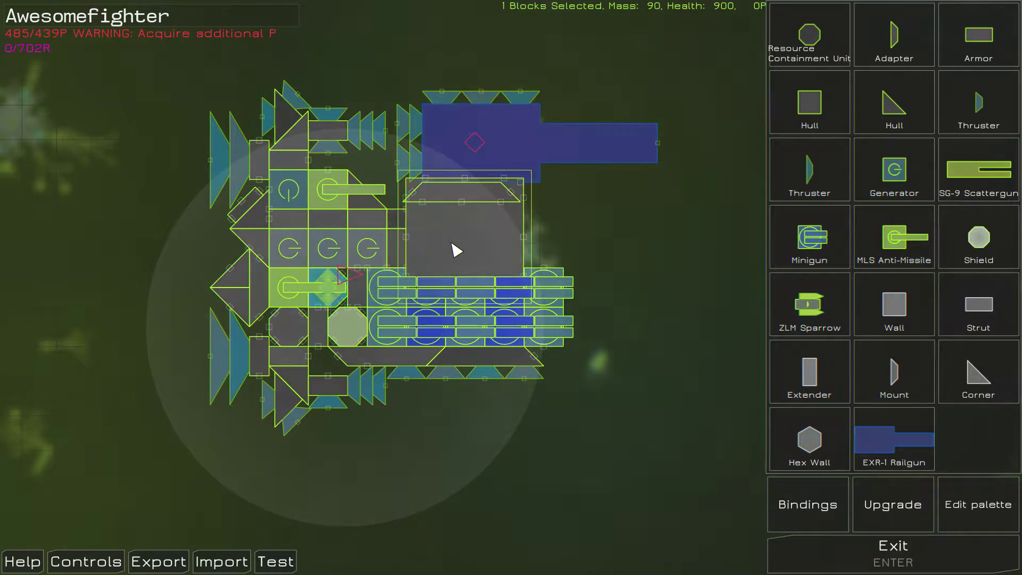
{"action": "scroll", "coordinate": [454, 254], "scroll_direction": "down", "scroll_amount": 1}
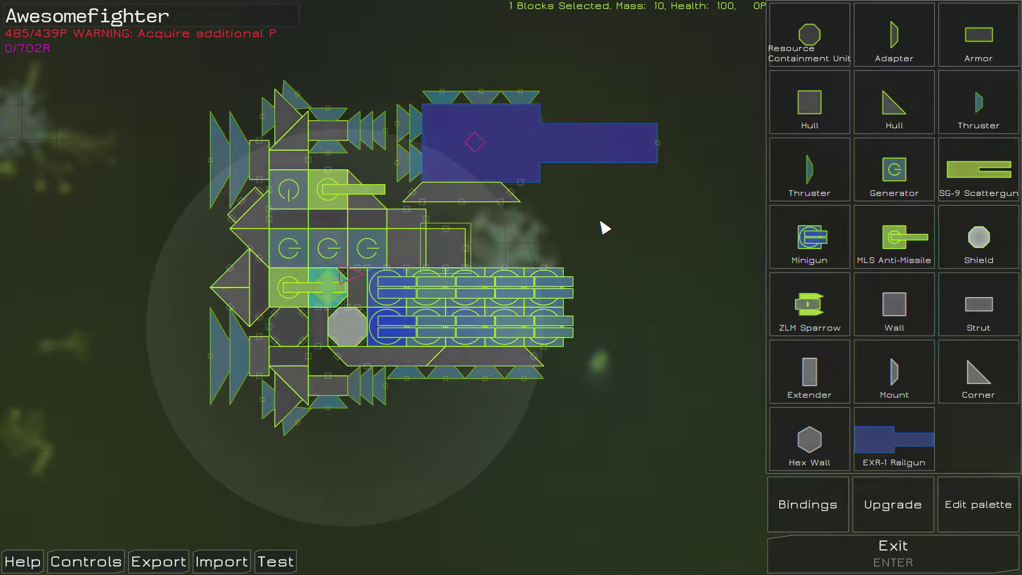
{"action": "left_click", "coordinate": [810, 103]}
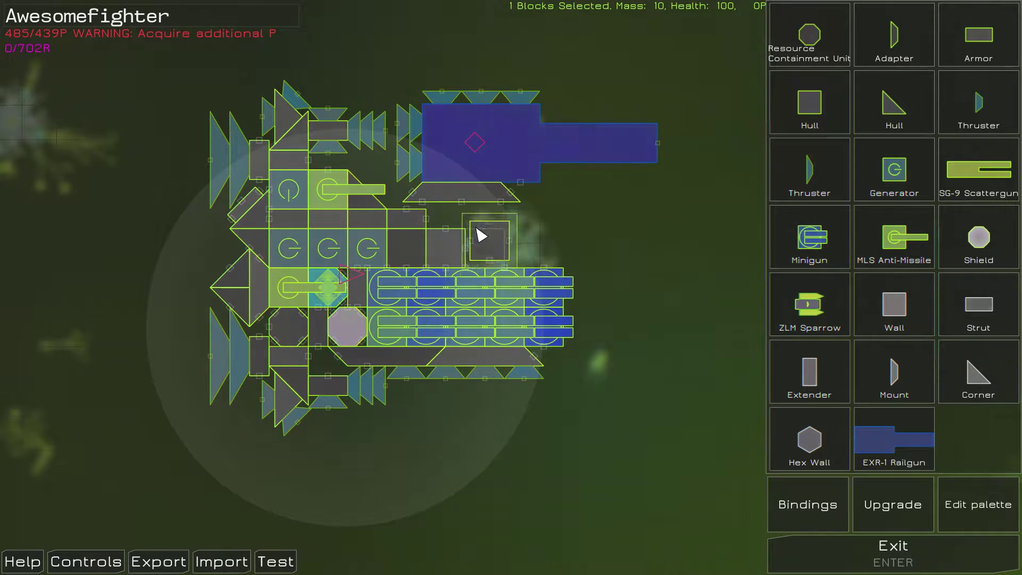
{"action": "left_click", "coordinate": [481, 237]}
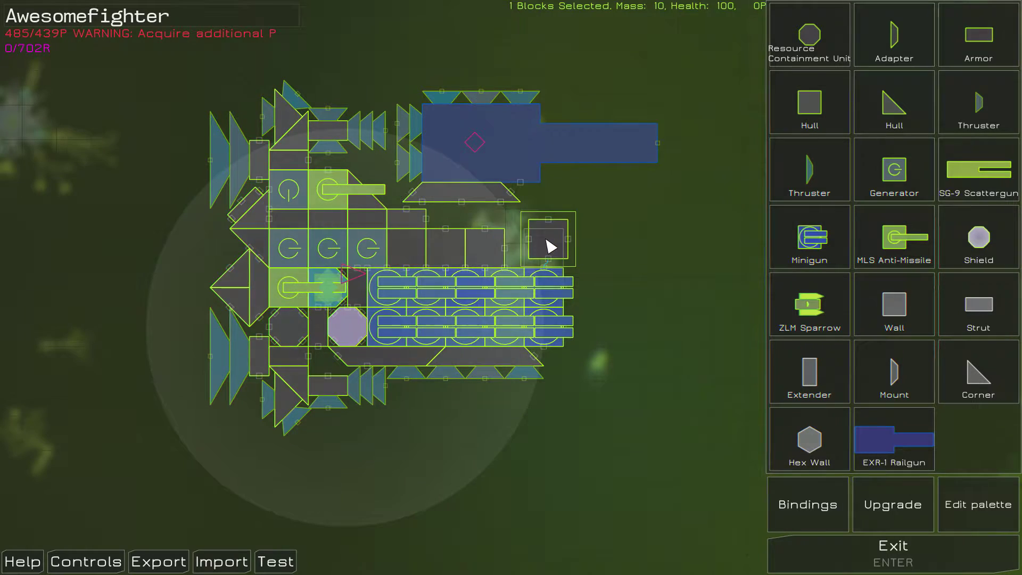
{"action": "left_click", "coordinate": [547, 246]}
{"action": "left_click", "coordinate": [979, 36]}
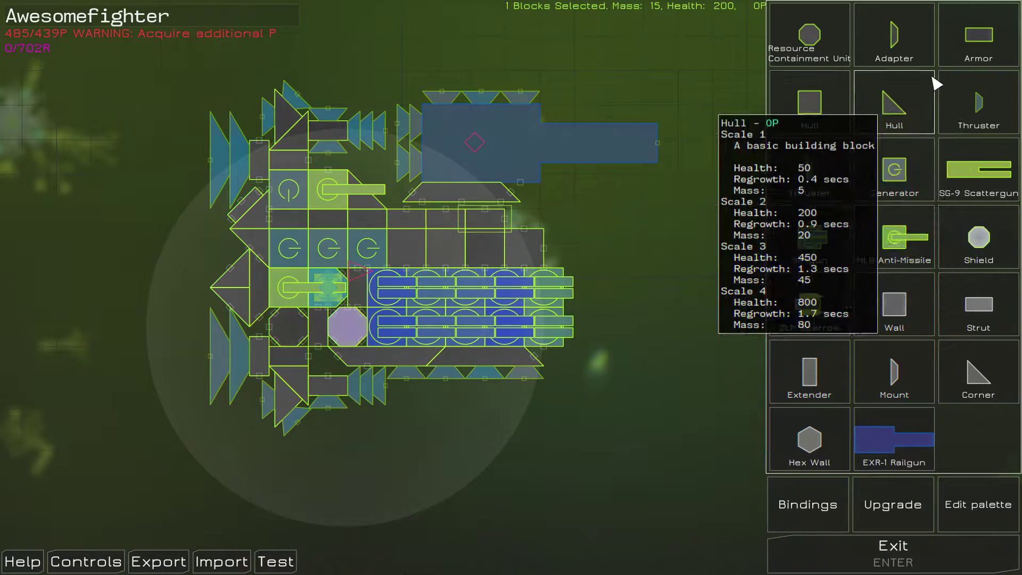
- Attach the whole railgun and thruster assembly onto the new hull row
{"action": "left_click", "coordinate": [527, 220]}
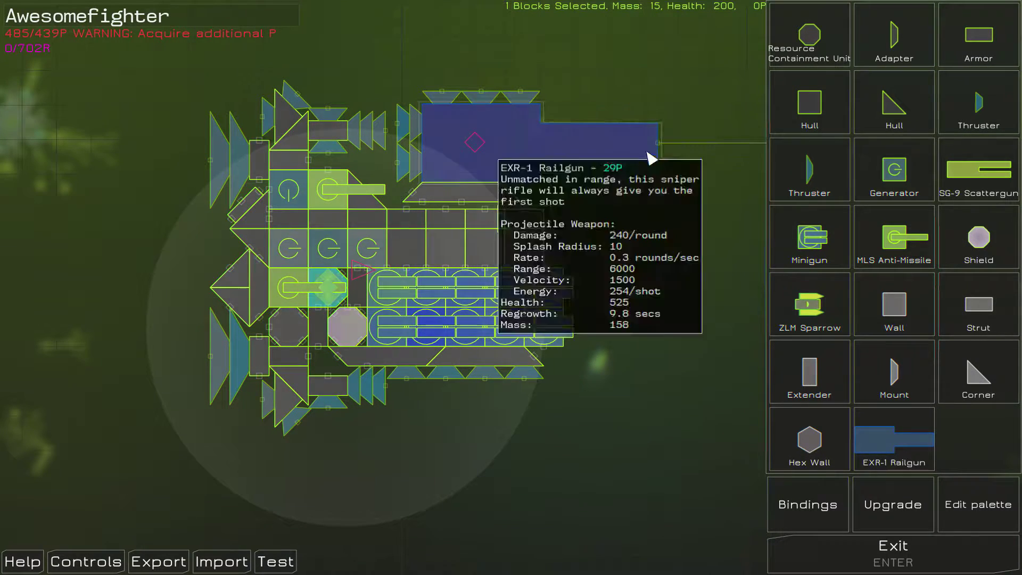
{"action": "left_click", "coordinate": [479, 145]}
{"action": "left_click", "coordinate": [421, 192]}
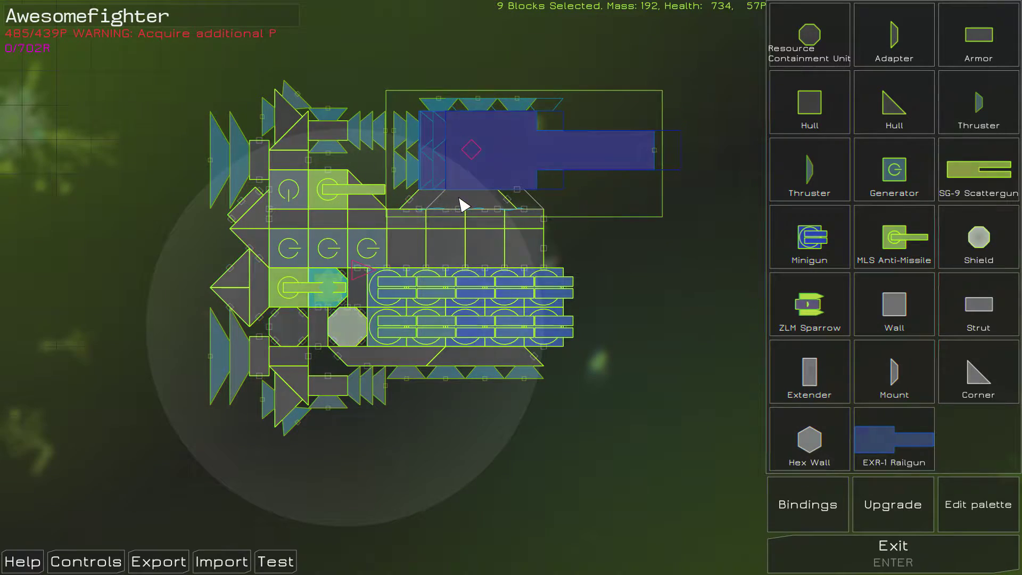
{"action": "left_click", "coordinate": [462, 204]}
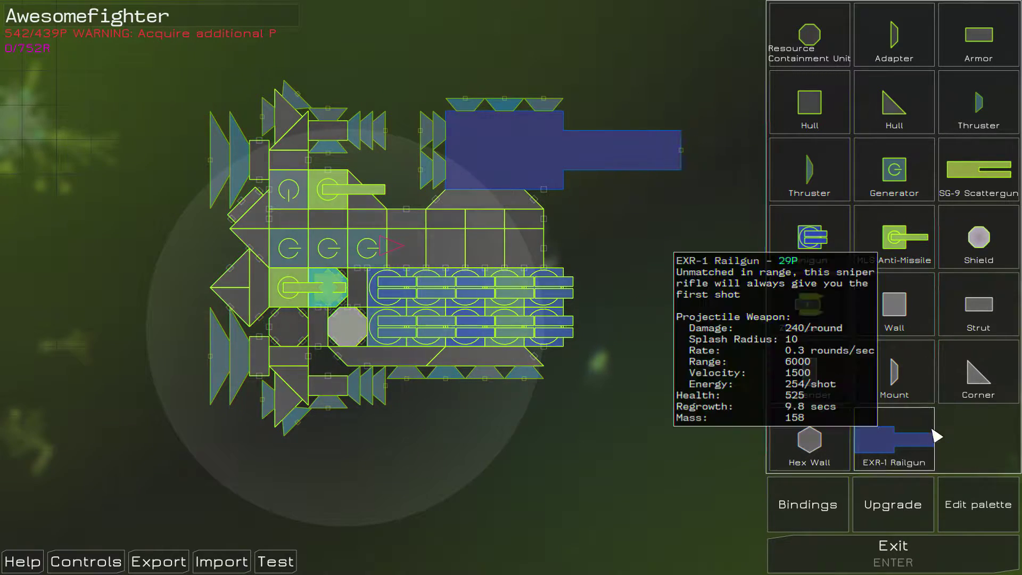
- Buy a point-limit upgrade to 531P and delete the rightmost upper minigun
{"action": "left_click", "coordinate": [893, 504]}
{"action": "left_click", "coordinate": [625, 144]}
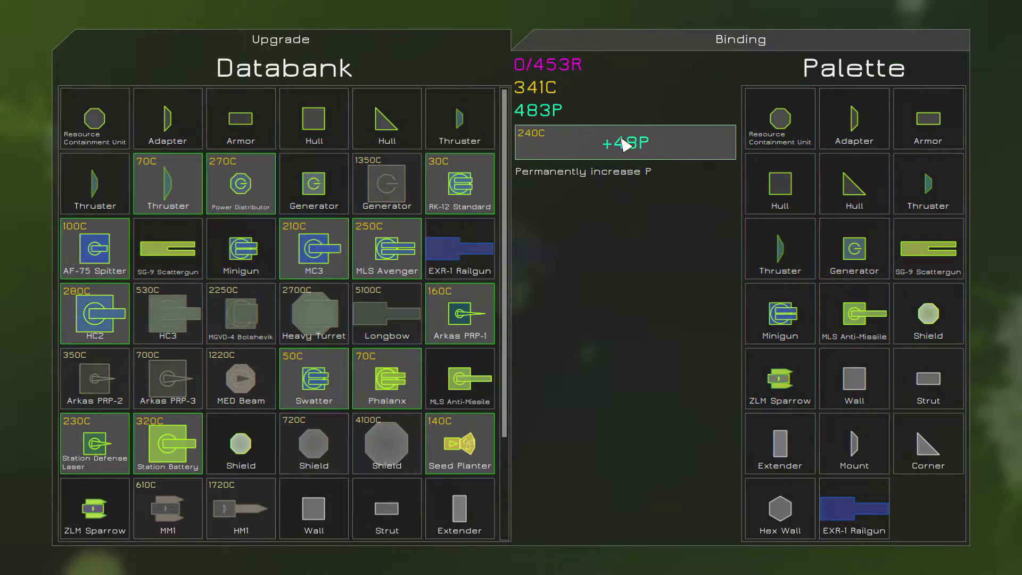
{"action": "key", "text": "Escape"}
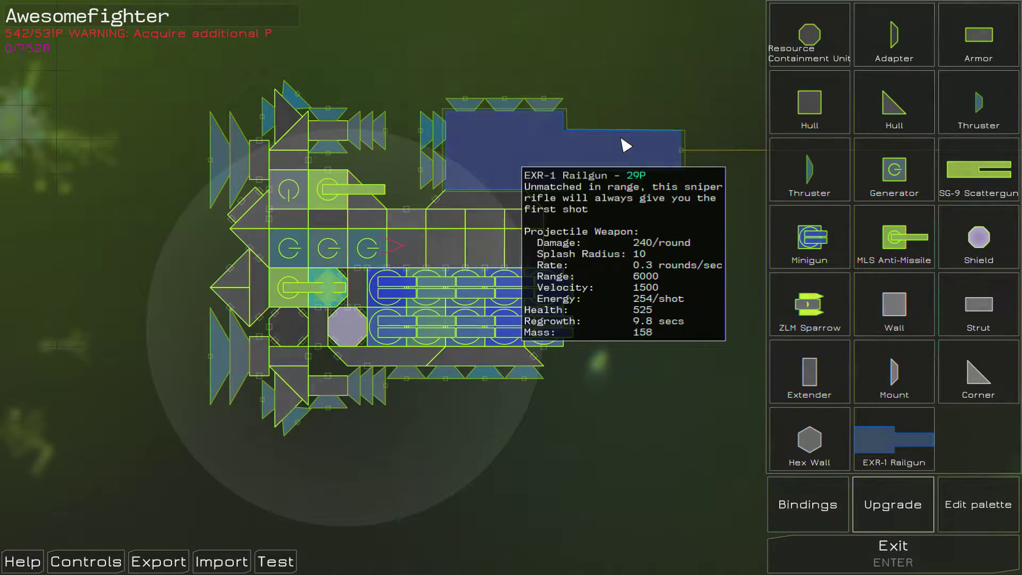
{"action": "left_click", "coordinate": [893, 504]}
{"action": "left_click", "coordinate": [625, 144]}
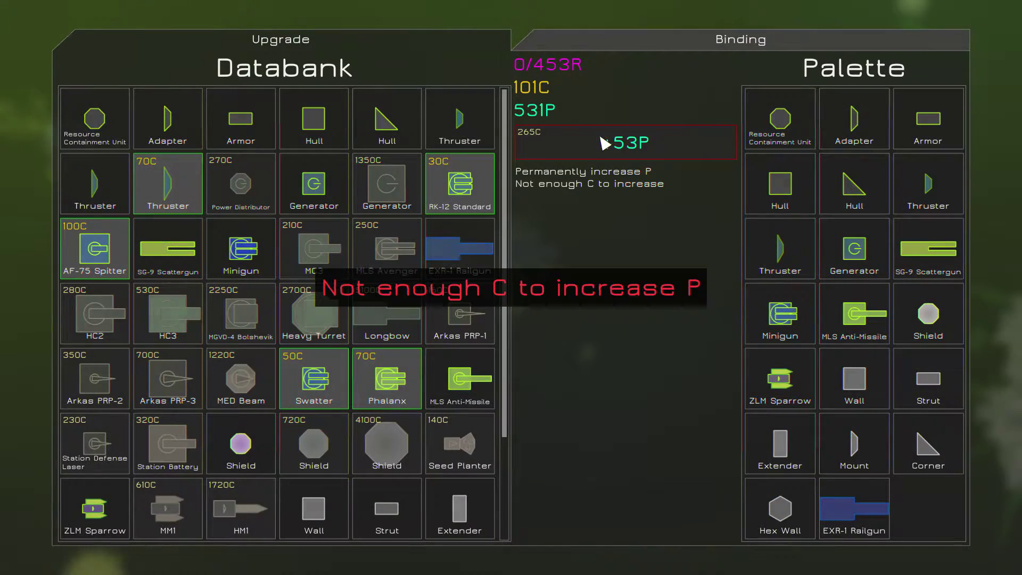
{"action": "key", "text": "Escape"}
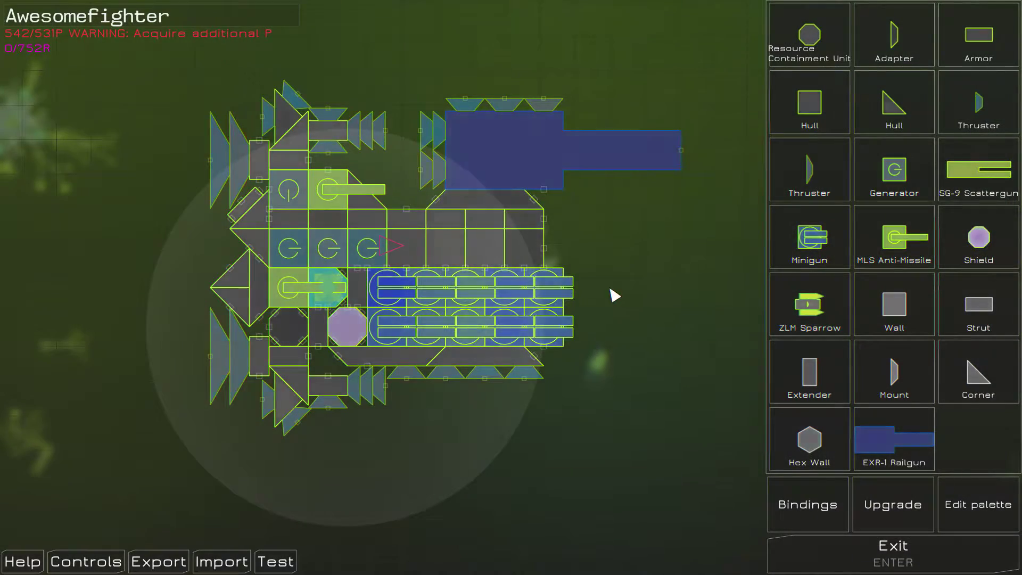
{"action": "left_click", "coordinate": [554, 288]}
{"action": "key", "text": "Delete"}
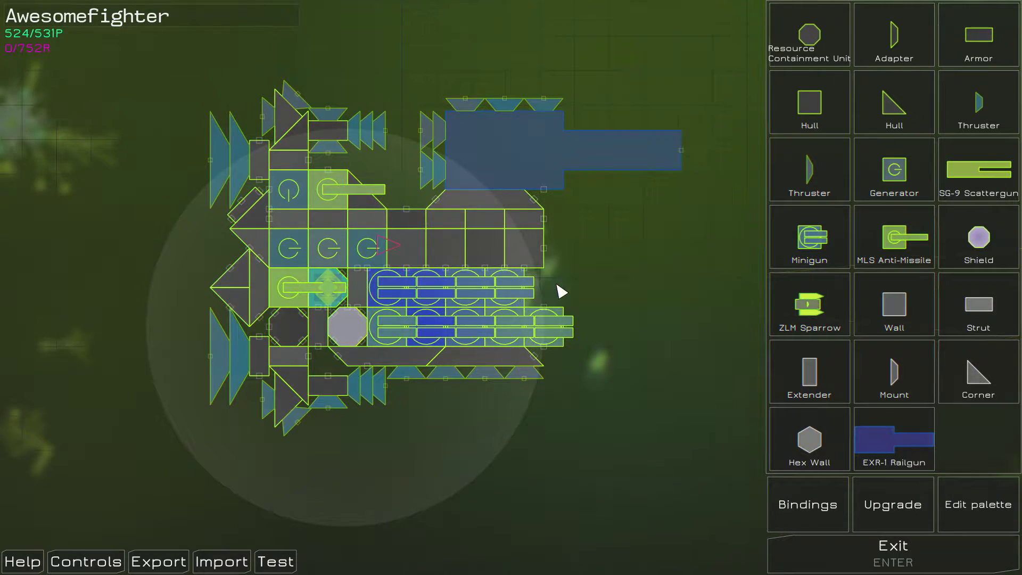
- Save the redesigned Awesomefighter and shoot down the Thorn enemy in space
{"action": "key", "text": "Escape"}
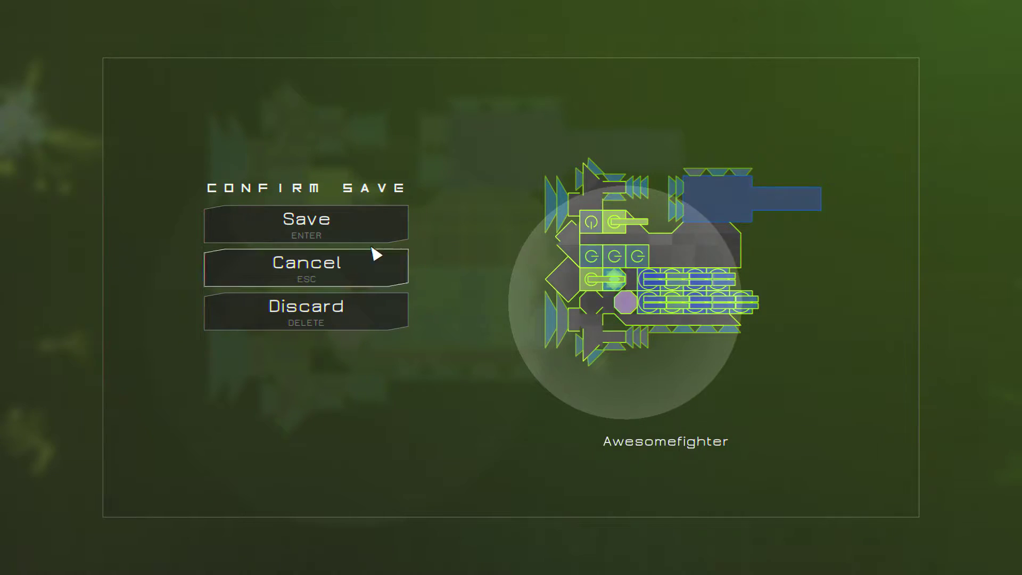
{"action": "left_click", "coordinate": [327, 224]}
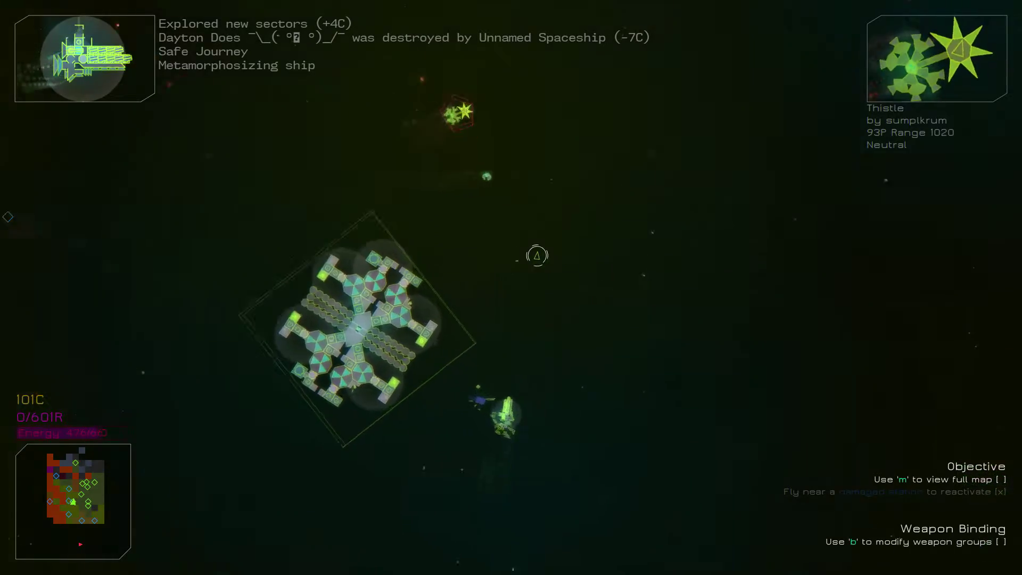
{"action": "scroll", "coordinate": [536, 256], "scroll_direction": "up", "scroll_amount": 5}
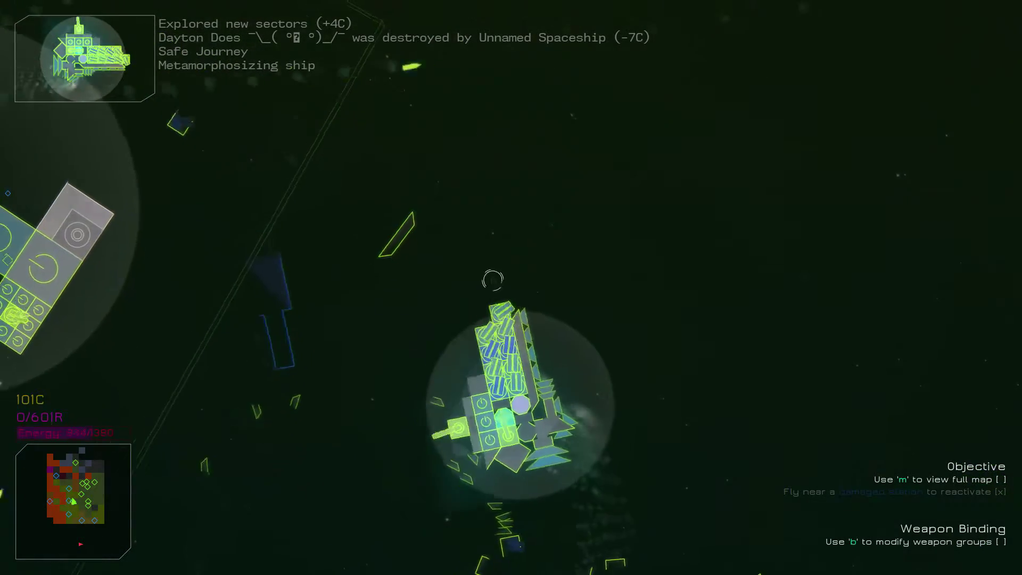
{"action": "scroll", "coordinate": [491, 275], "scroll_direction": "up", "scroll_amount": 3}
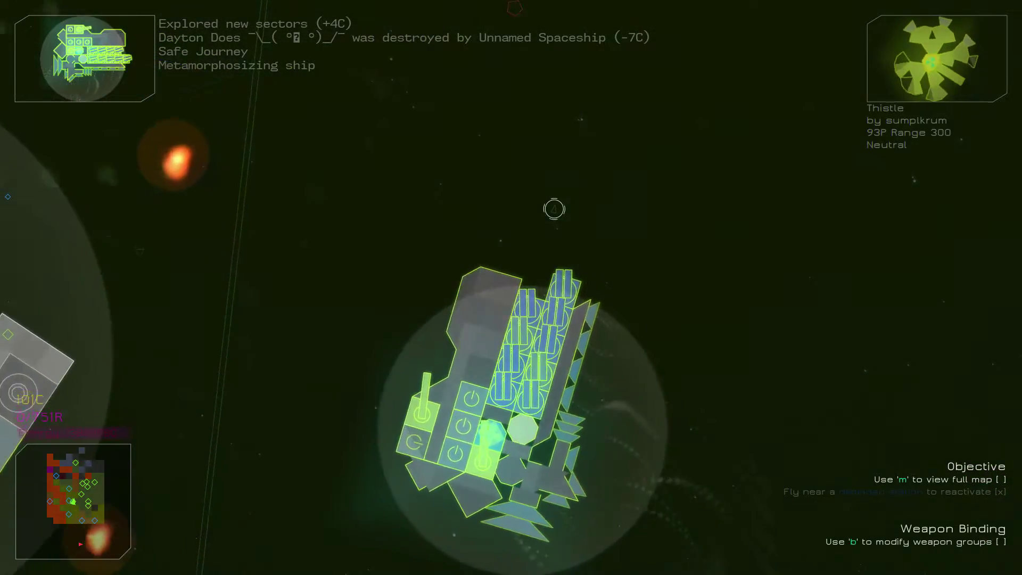
{"action": "scroll", "coordinate": [554, 209], "scroll_direction": "down", "scroll_amount": 5}
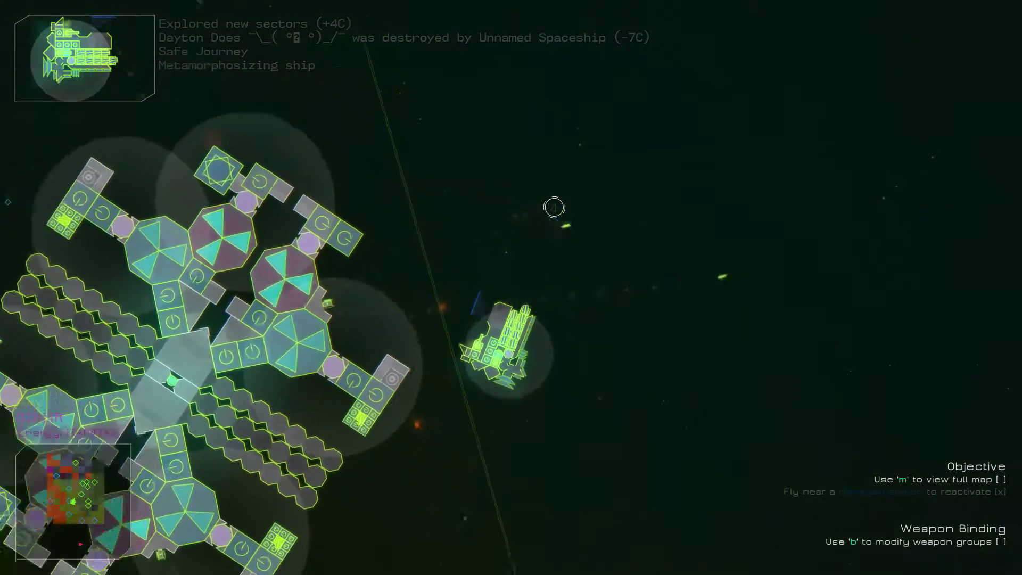
{"action": "scroll", "coordinate": [554, 209], "scroll_direction": "down", "scroll_amount": 3}
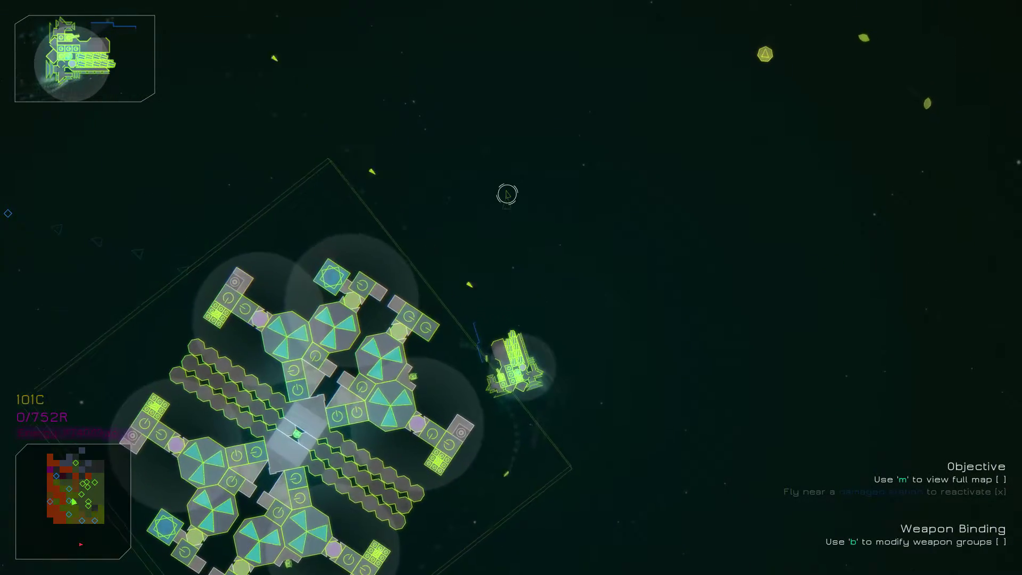
{"action": "scroll", "coordinate": [507, 194], "scroll_direction": "down", "scroll_amount": 5}
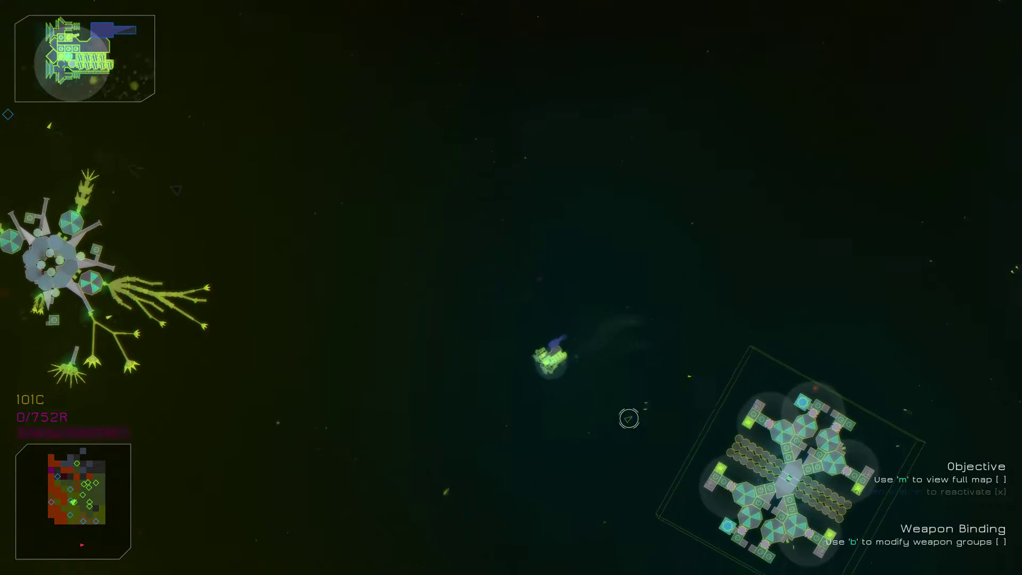
{"action": "scroll", "coordinate": [629, 420], "scroll_direction": "down", "scroll_amount": 4}
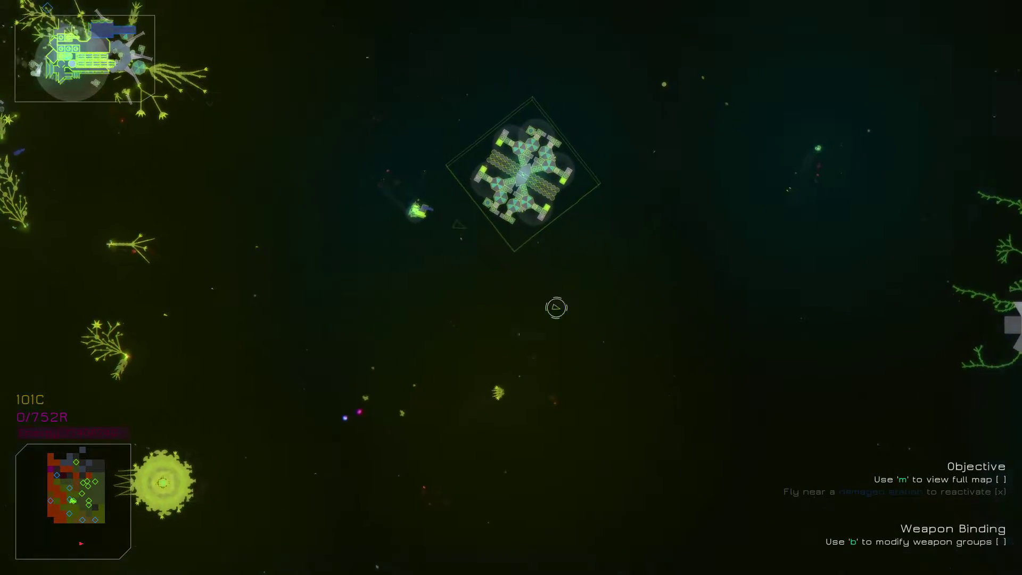
{"action": "left_click", "coordinate": [535, 326]}
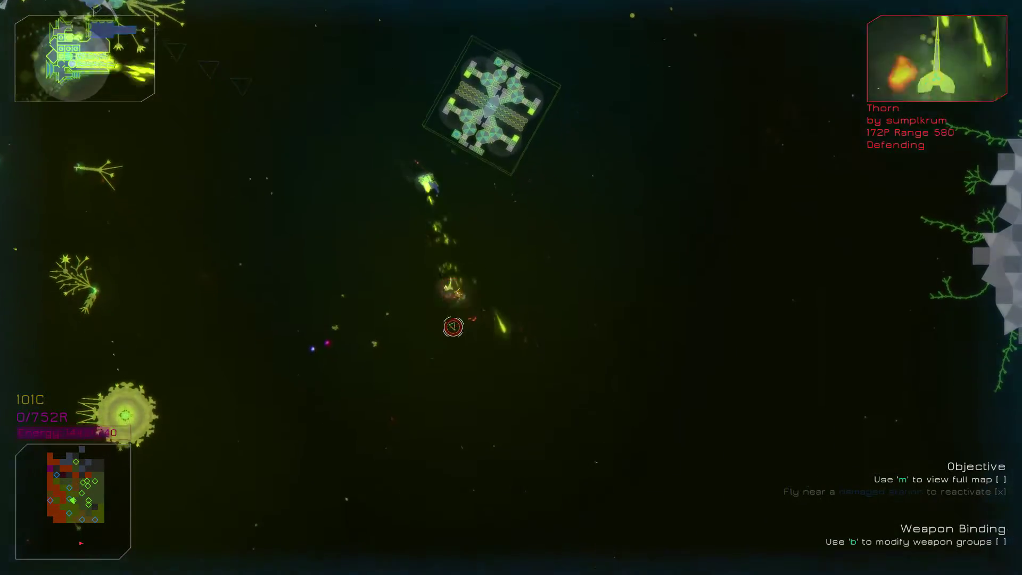
{"action": "left_click", "coordinate": [451, 324]}
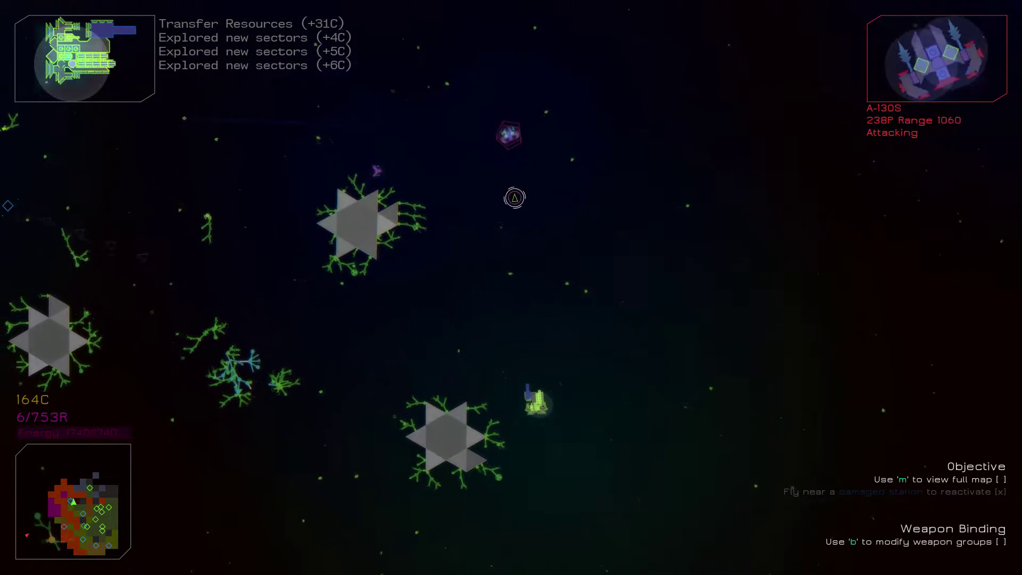
- Fire on the targeted enemy and collect resources, raising credits to 1084C
{"action": "left_click_drag", "start_coordinate": [544, 192], "coordinate": [521, 195]}
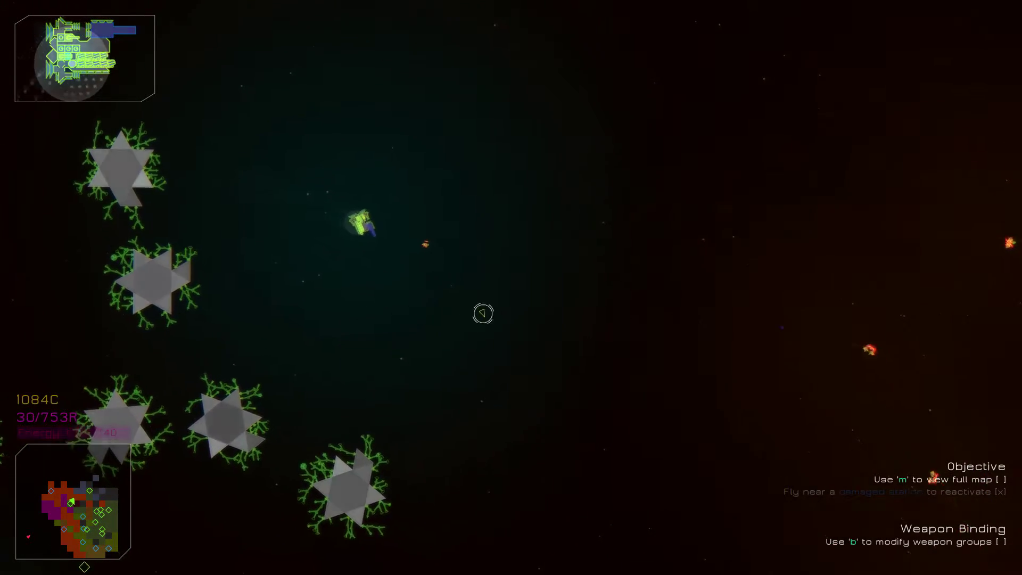
- Destroy the Gnat and fire at another nearby enemy, collecting resources toward 1136C
{"action": "left_click", "coordinate": [519, 349]}
{"action": "left_click_drag", "start_coordinate": [518, 349], "coordinate": [240, 396]}
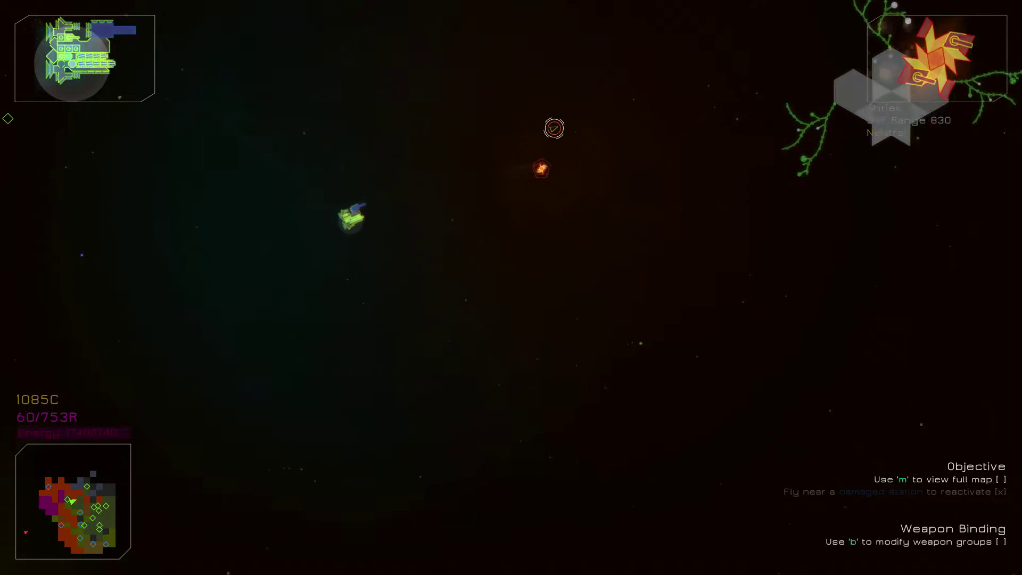
{"action": "mouse_move", "coordinate": [553, 128]}
{"action": "left_mouse_down"}
{"action": "mouse_move", "coordinate": [586, 173]}
{"action": "mouse_move", "coordinate": [370, 138]}
{"action": "mouse_move", "coordinate": [227, 347]}
{"action": "left_mouse_up"}
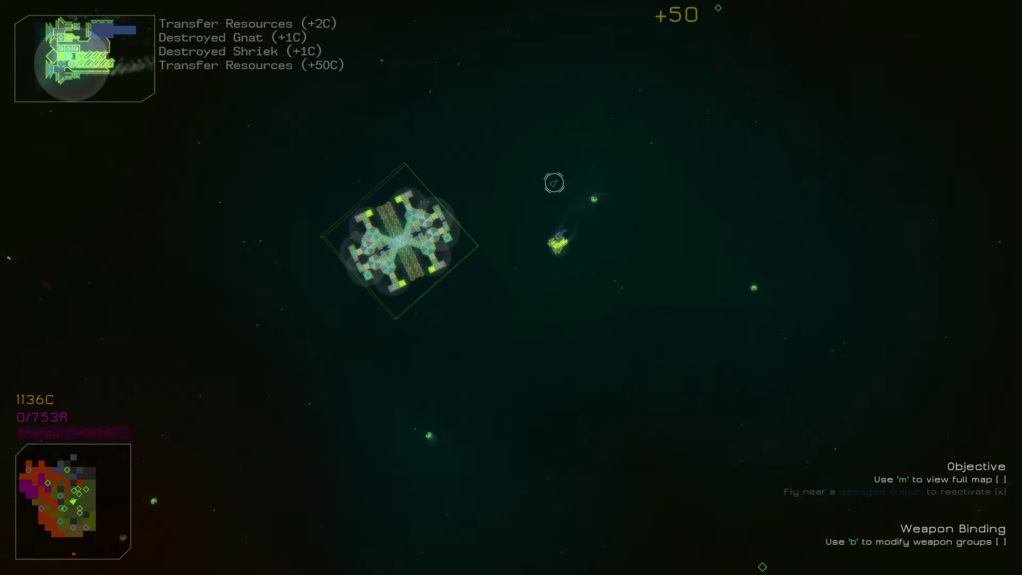
- Open Awesomefighter in the ship editor and bring up the upgrade Databank
{"action": "key", "text": "1"}
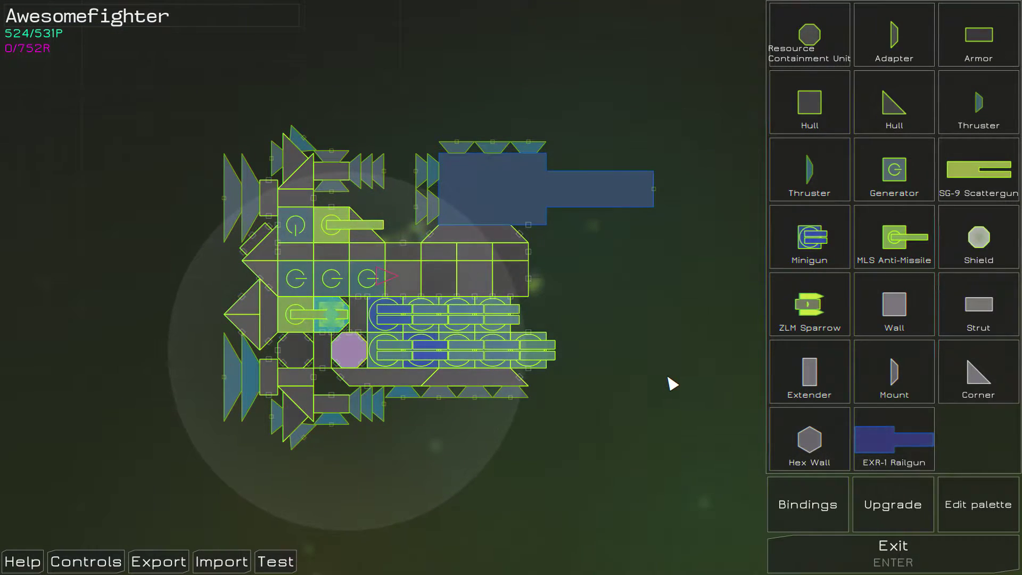
{"action": "left_click", "coordinate": [893, 504]}
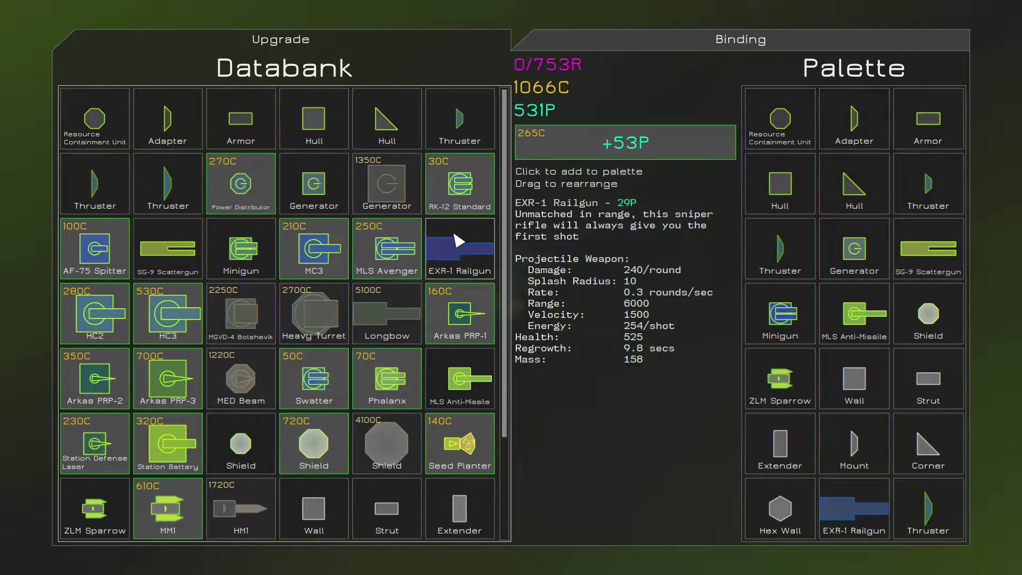
{"action": "scroll", "coordinate": [369, 290], "scroll_direction": "down", "scroll_amount": 1}
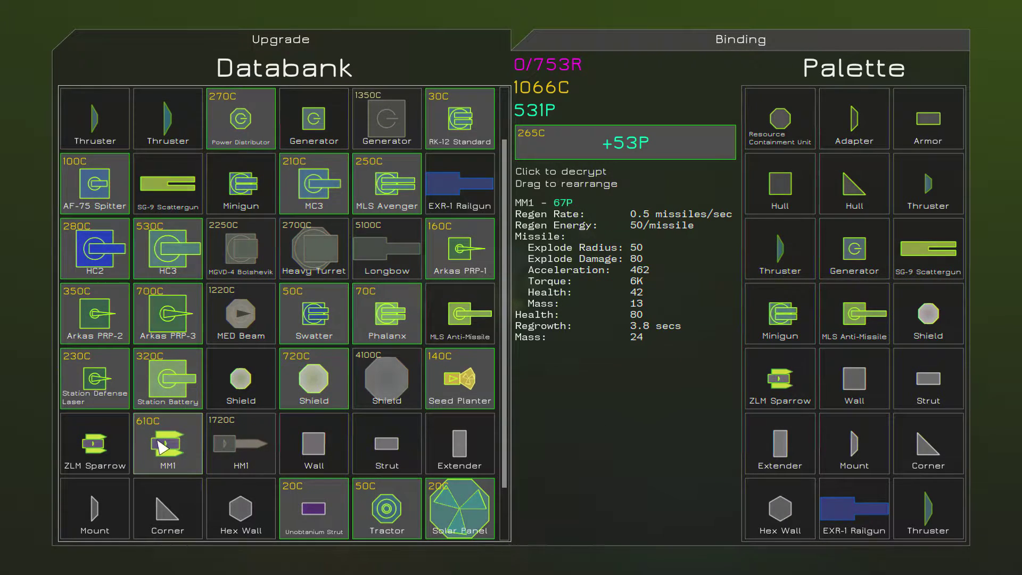
{"action": "mouse_move", "coordinate": [167, 509]}
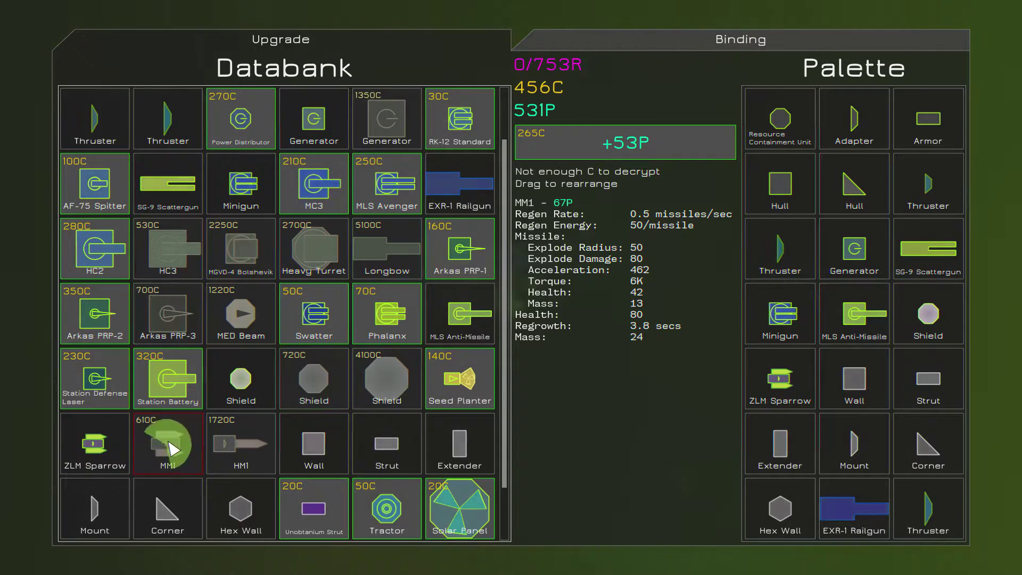
- Decrypt the MM1 missile launcher for 610C and return to the ship editor
{"action": "left_click", "coordinate": [212, 446]}
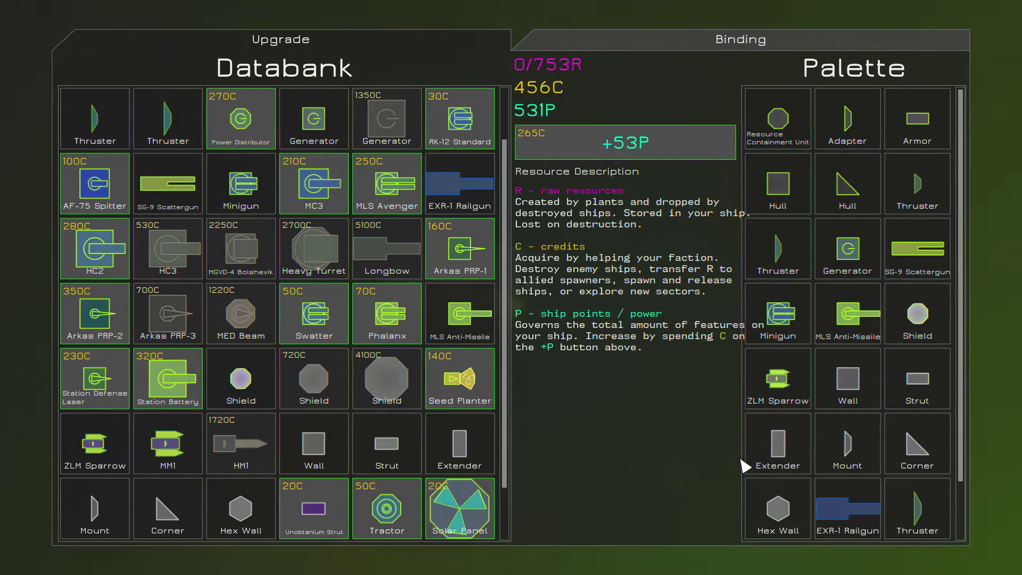
{"action": "key", "text": "Escape"}
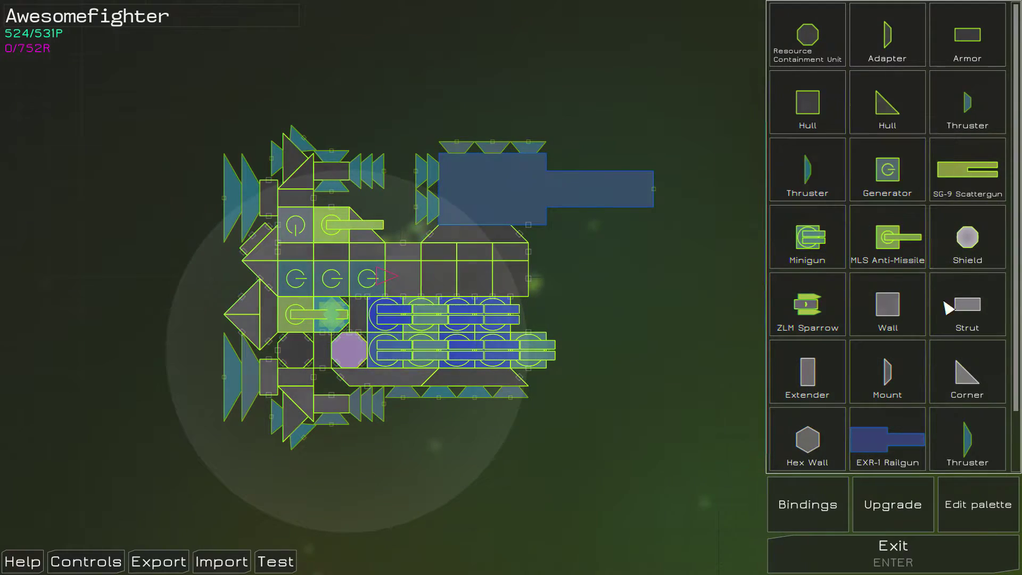
{"action": "scroll", "coordinate": [945, 319], "scroll_direction": "down", "scroll_amount": 1}
- Attach three MM1 launchers to Awesomefighter's nose and discard a trial minigun block
{"action": "left_click_drag", "start_coordinate": [829, 451], "coordinate": [599, 260]}
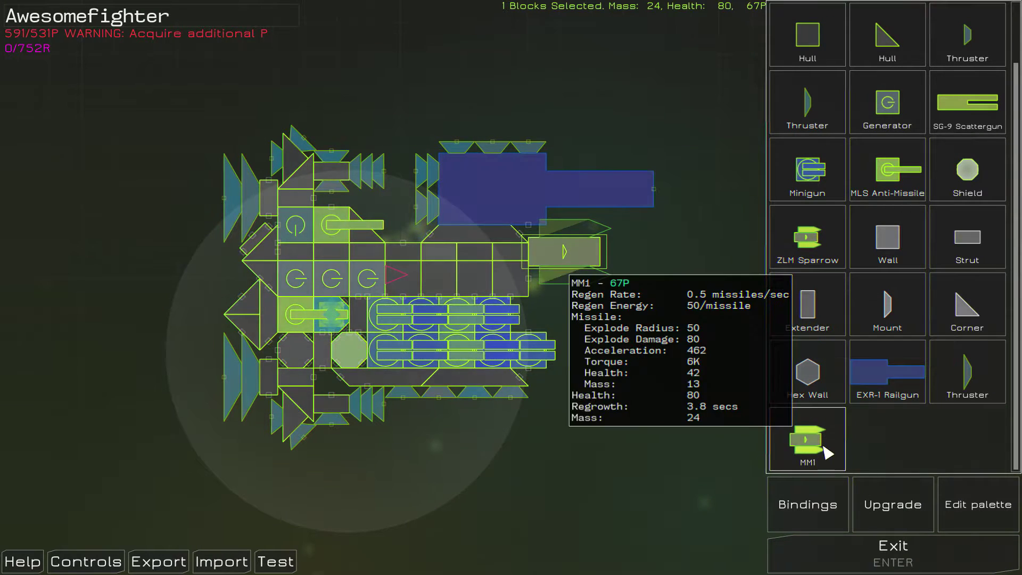
{"action": "left_click_drag", "start_coordinate": [808, 440], "coordinate": [587, 297]}
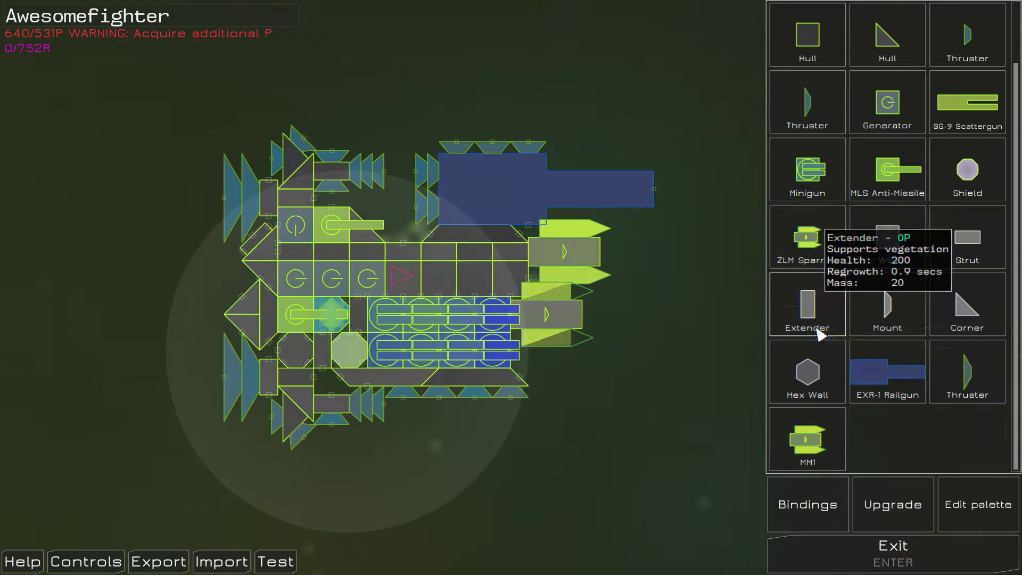
{"action": "mouse_move", "coordinate": [807, 439]}
{"action": "left_mouse_down"}
{"action": "mouse_move", "coordinate": [551, 373]}
{"action": "mouse_move", "coordinate": [569, 375]}
{"action": "left_mouse_up"}
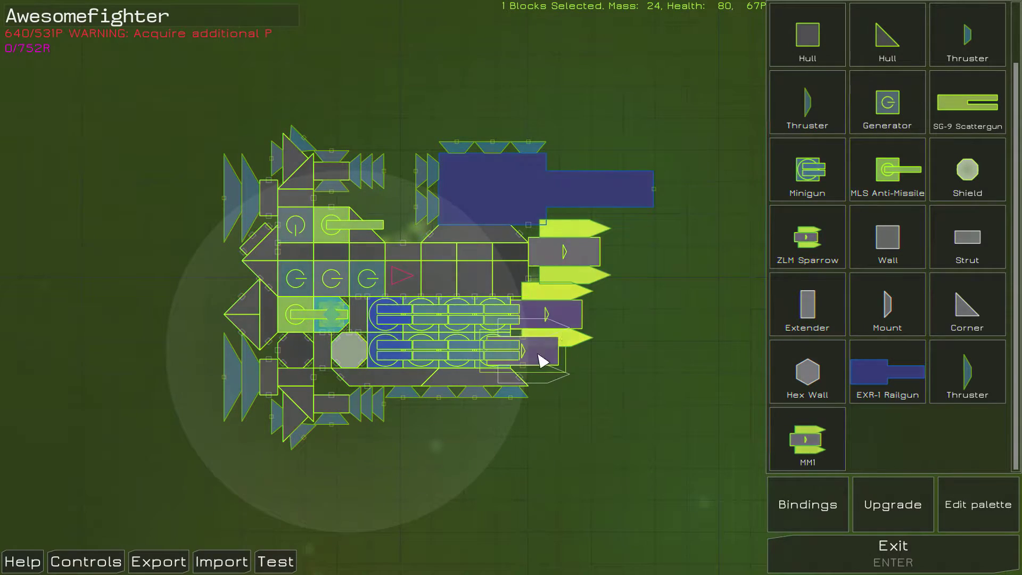
{"action": "scroll", "coordinate": [890, 304], "scroll_direction": "up", "scroll_amount": 3}
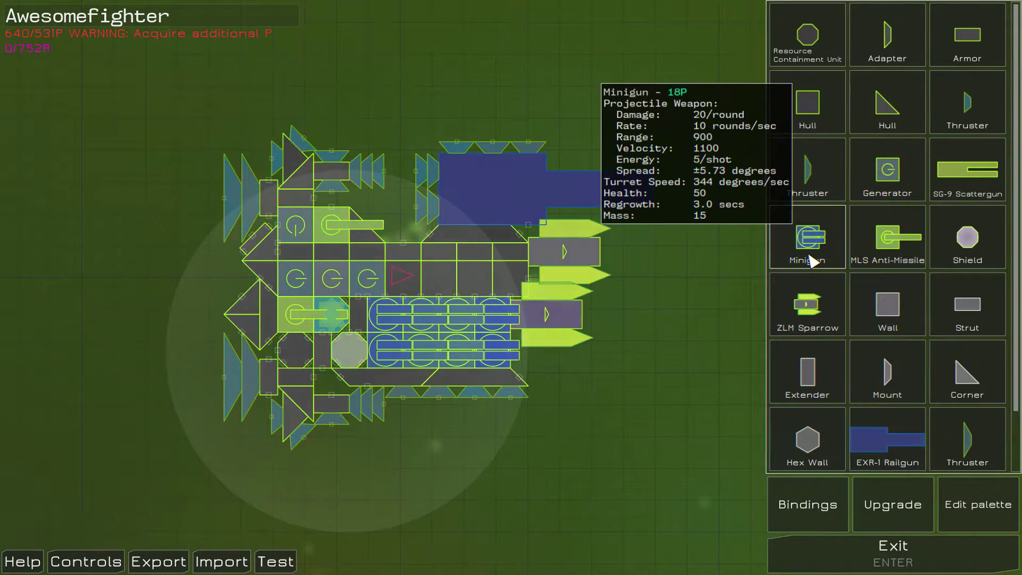
{"action": "left_click_drag", "start_coordinate": [807, 244], "coordinate": [598, 382]}
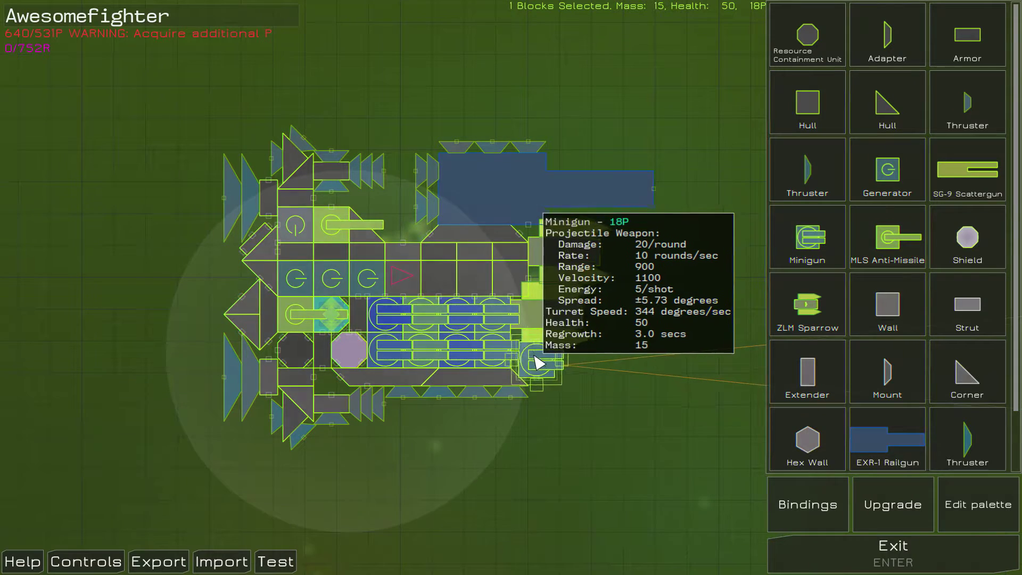
{"action": "right_click", "coordinate": [861, 248]}
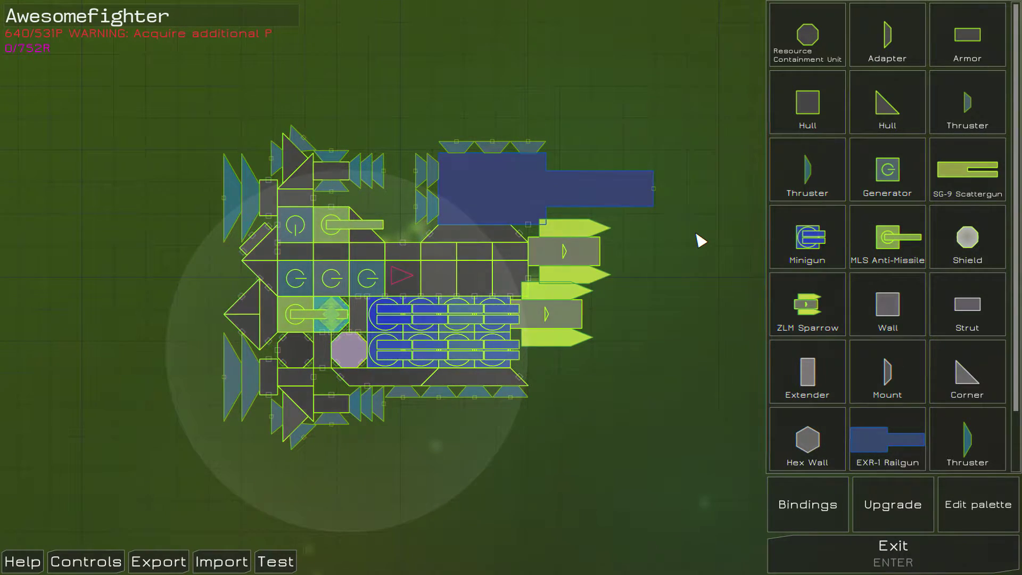
- Raise the point limit to 584P for 265C, then save Awesomefighter and resume flying
{"action": "left_click", "coordinate": [893, 504]}
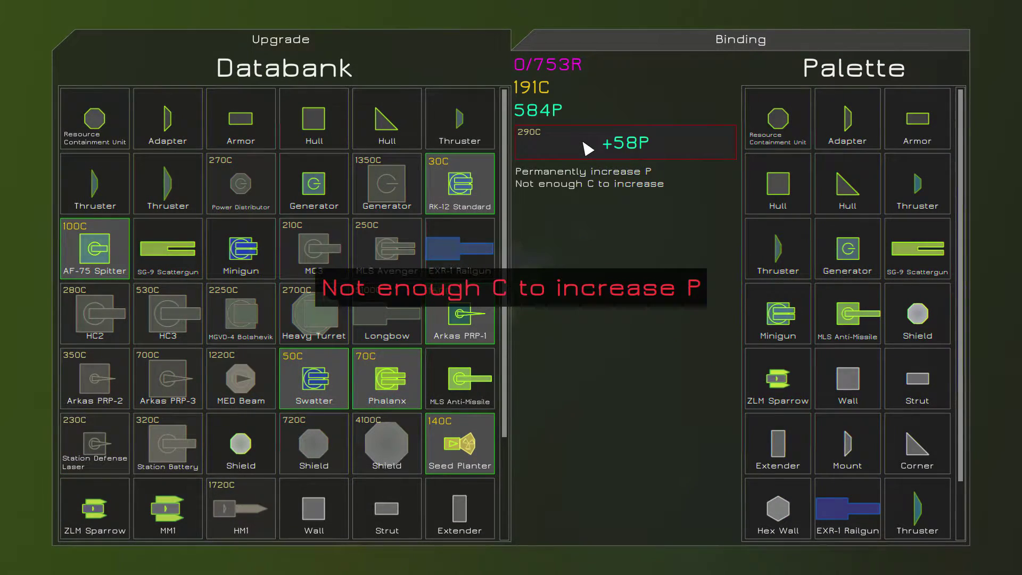
{"action": "key", "text": "Escape"}
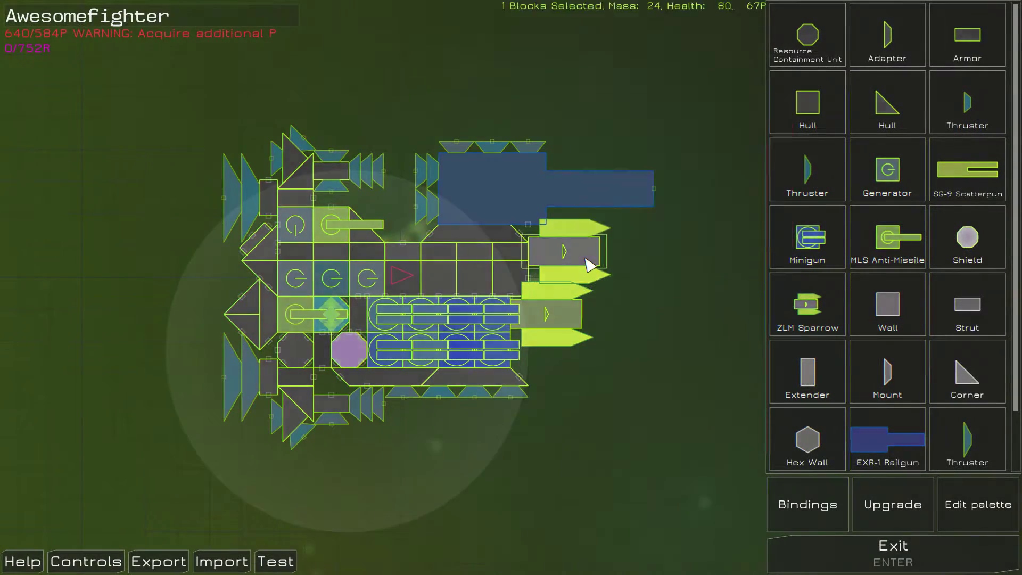
{"action": "key", "text": "Escape"}
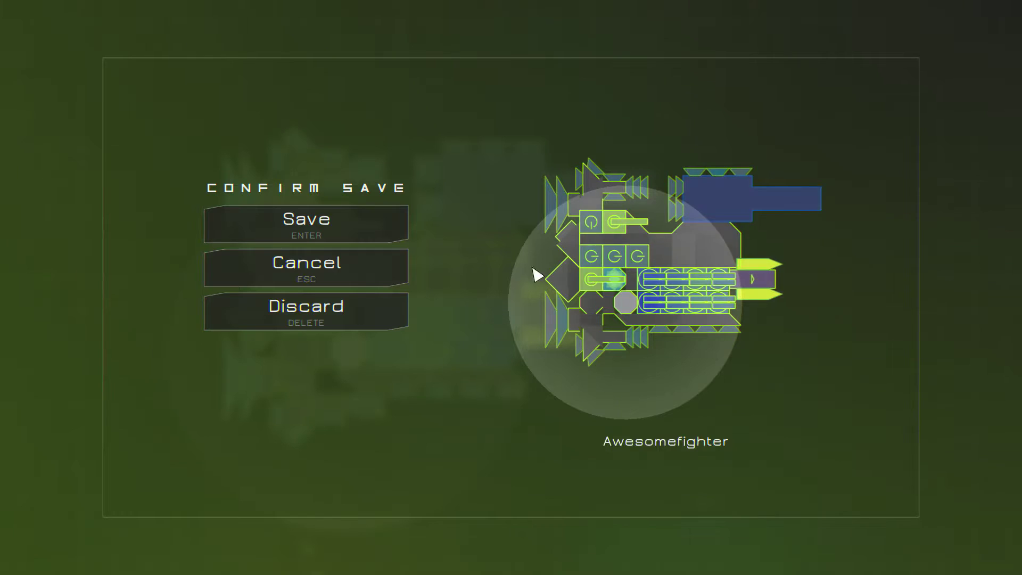
{"action": "left_click", "coordinate": [366, 234]}
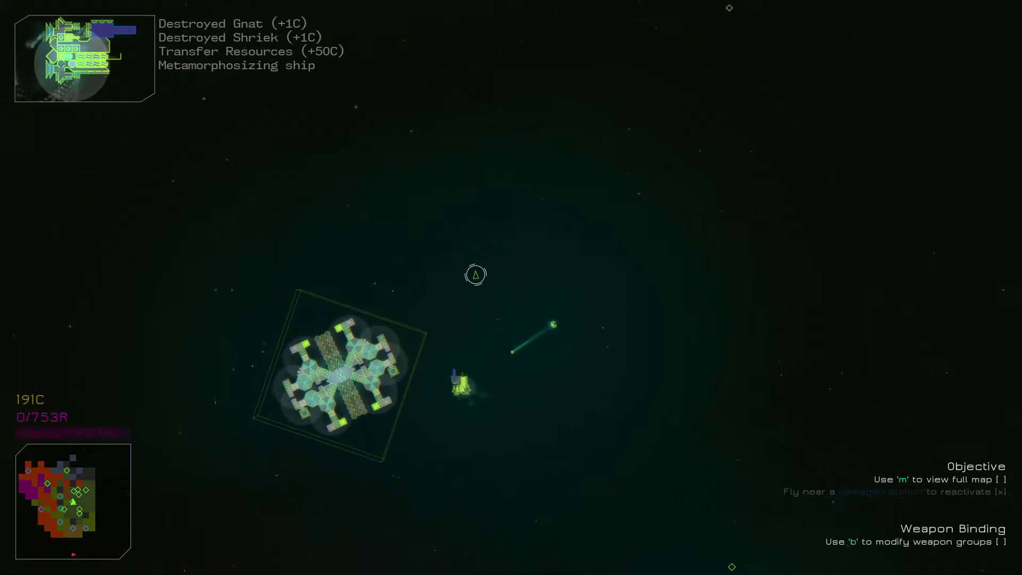
{"action": "scroll", "coordinate": [485, 285], "scroll_direction": "up", "scroll_amount": 5}
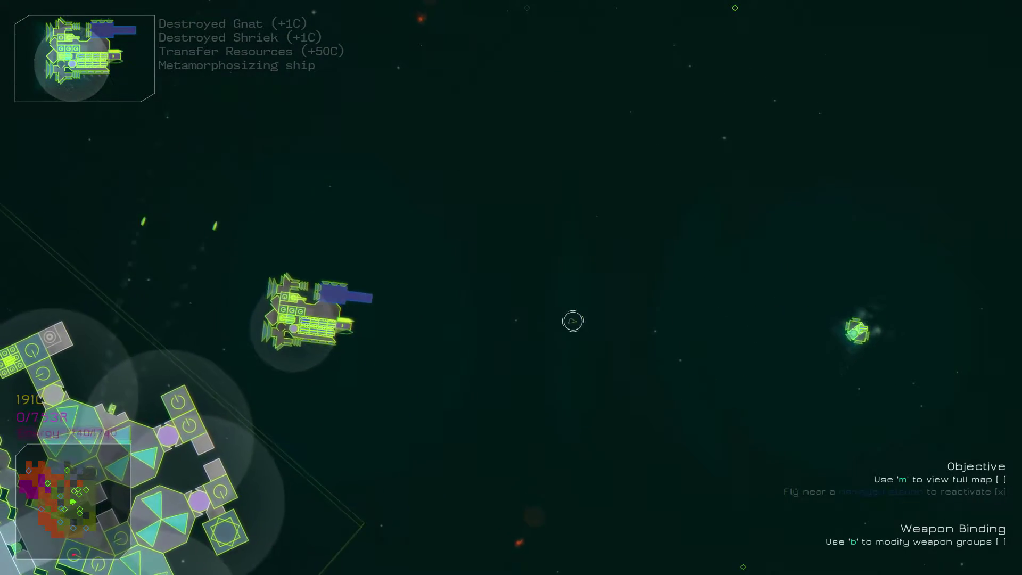
{"action": "scroll", "coordinate": [444, 260], "scroll_direction": "down", "scroll_amount": 5}
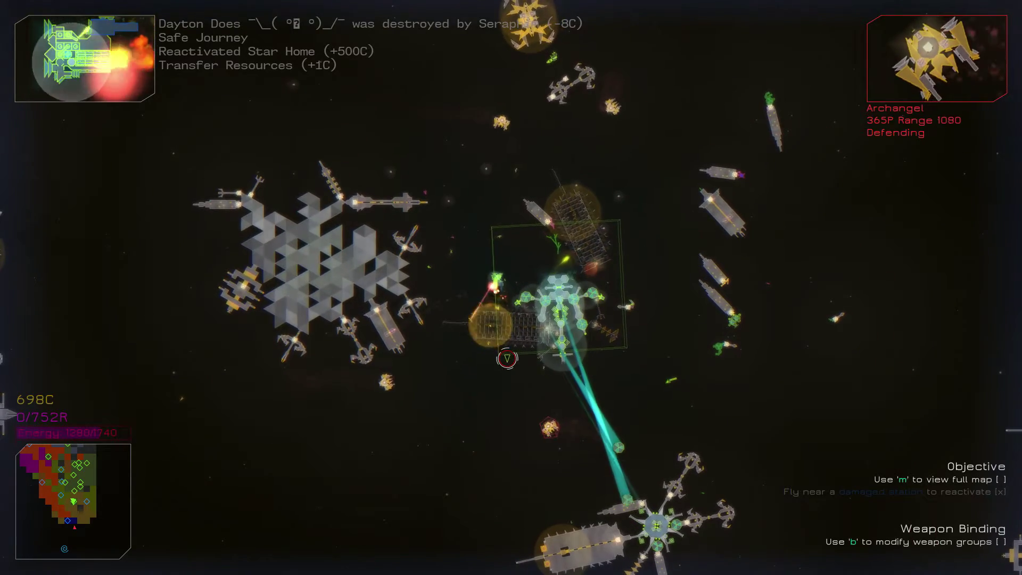
- Pause and resume the game twice during the Archangel battle near the Star Home
{"action": "key", "text": "Escape"}
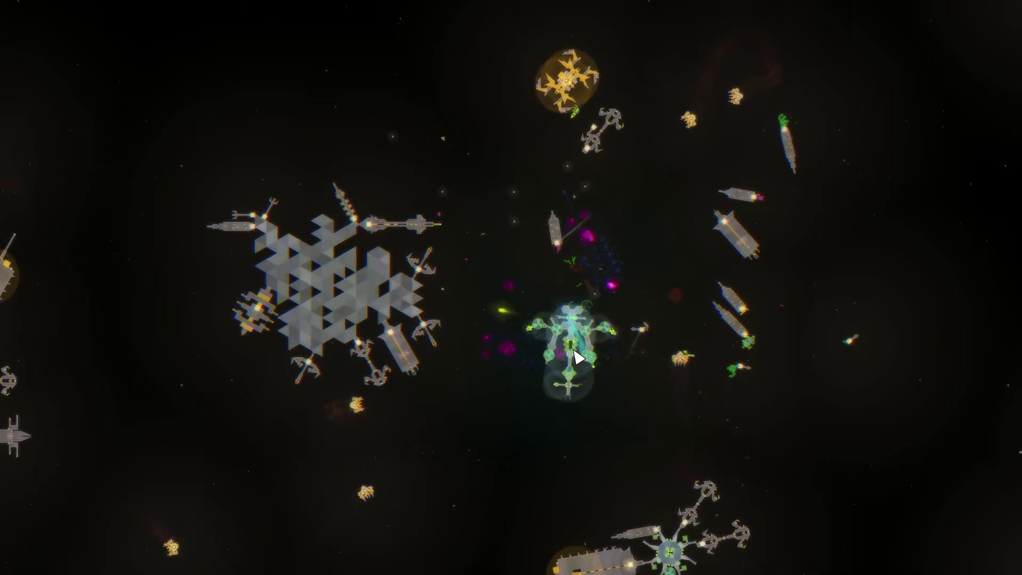
{"action": "key", "text": "Escape"}
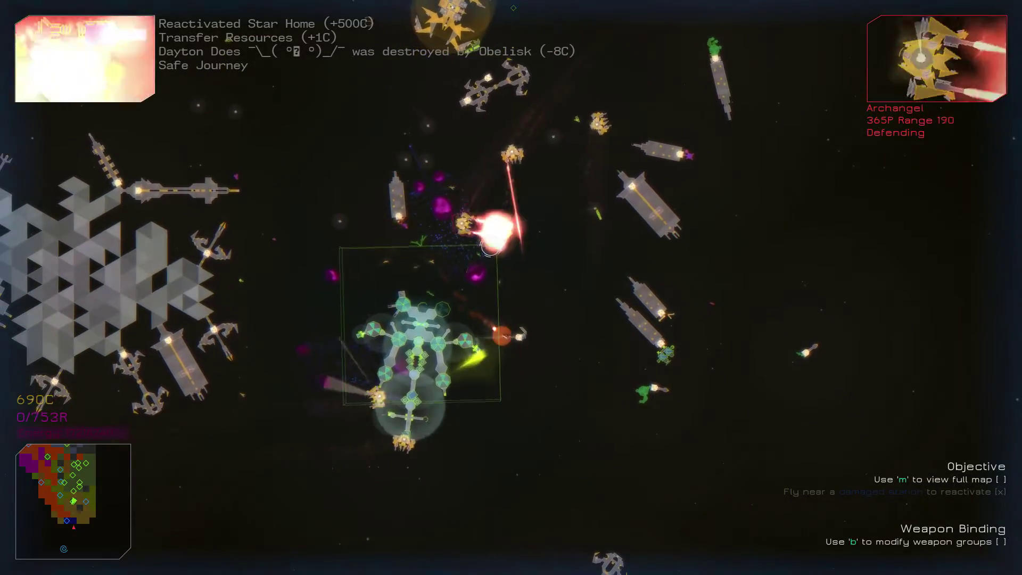
{"action": "key", "text": "Escape"}
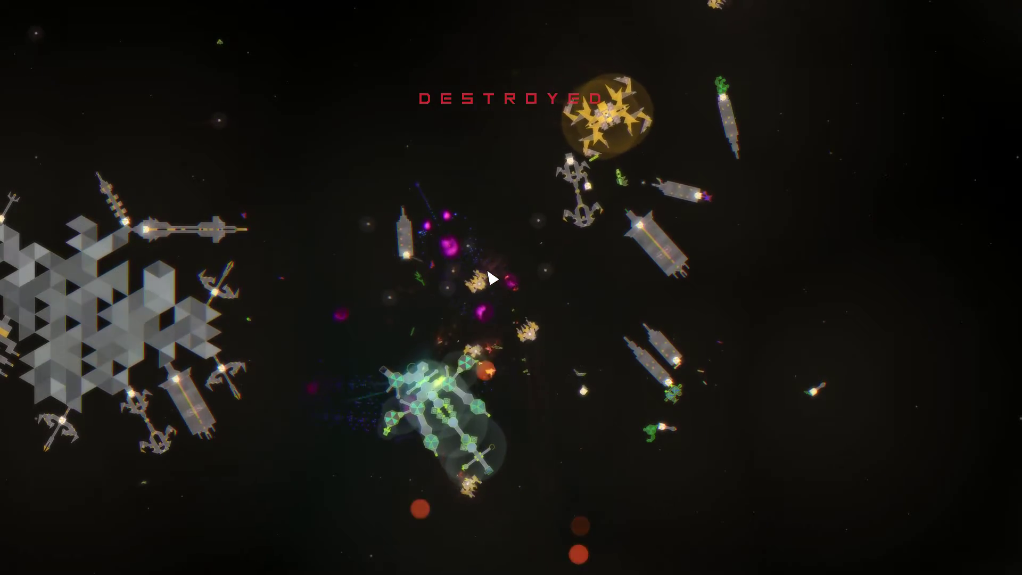
{"action": "key", "text": "Escape"}
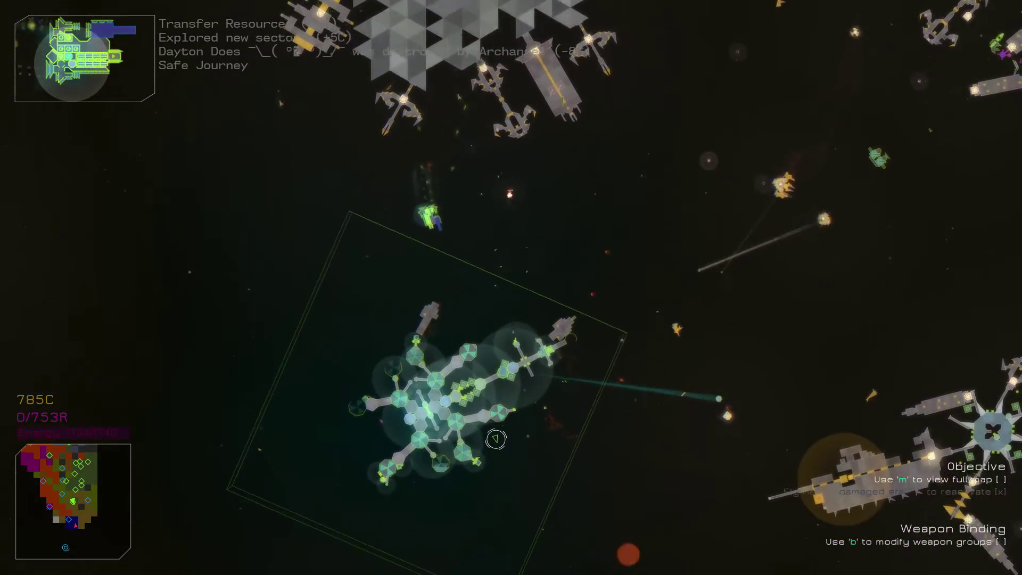
- Delete all of Awesomefighter except its command core, pick a Generator, and open the Databank
{"action": "key", "text": "1"}
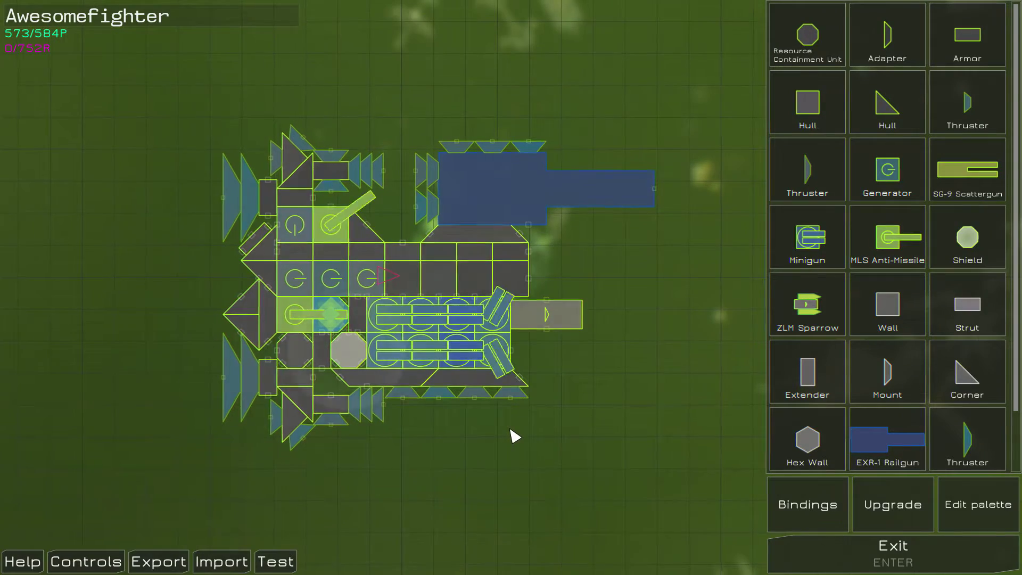
{"action": "left_click_drag", "start_coordinate": [670, 503], "coordinate": [133, 57]}
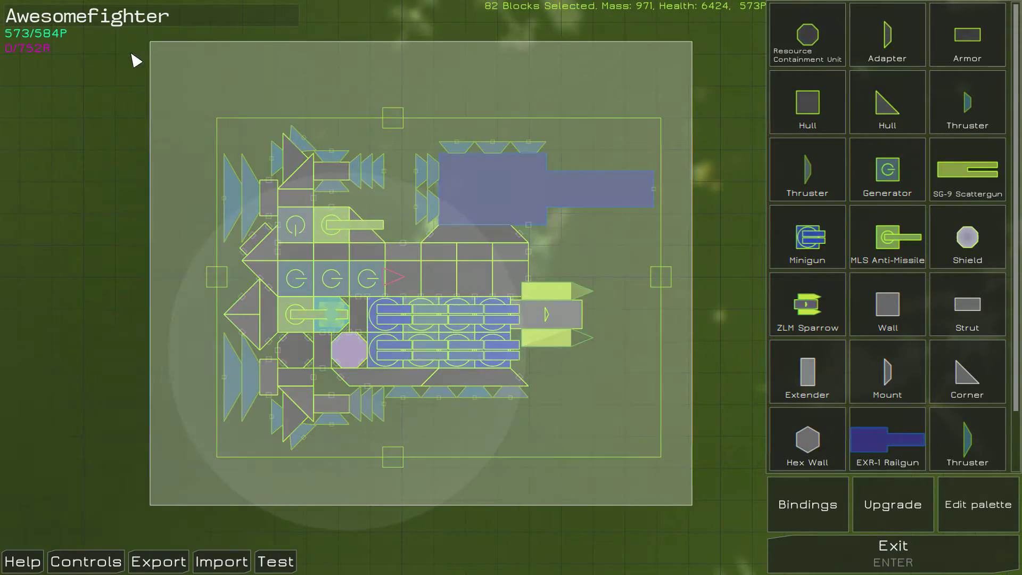
{"action": "key", "text": "Delete"}
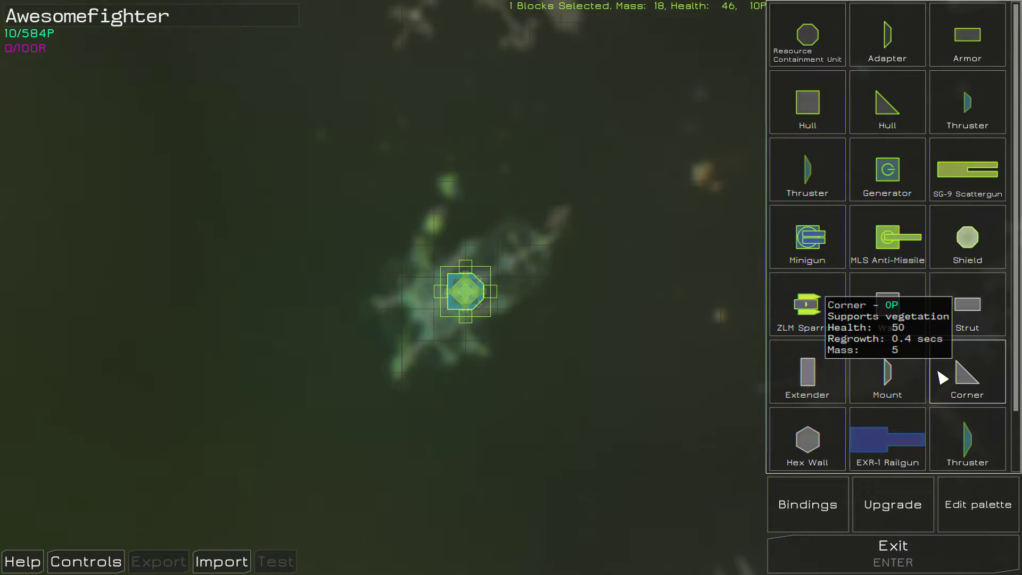
{"action": "left_click", "coordinate": [889, 170]}
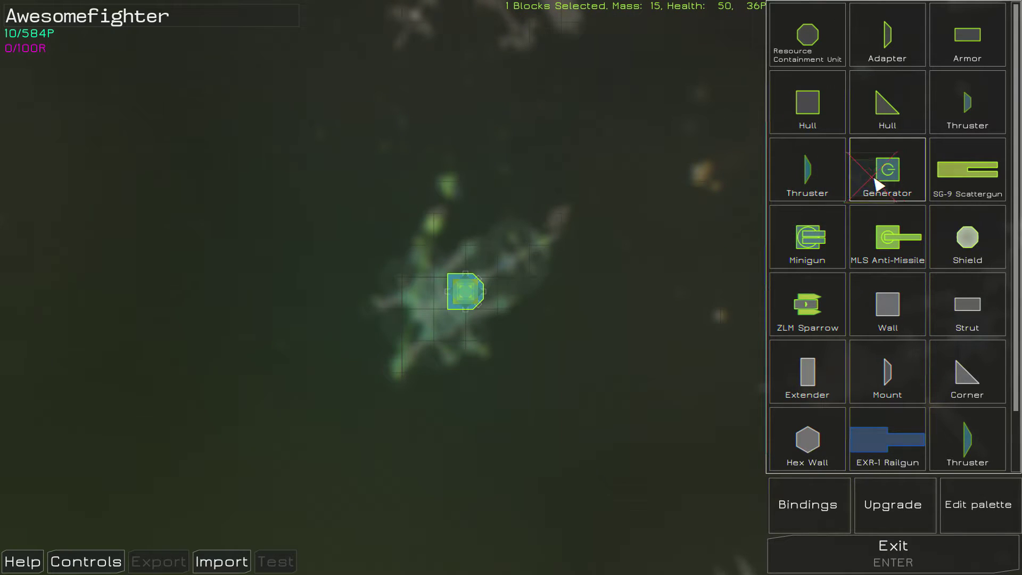
{"action": "left_click", "coordinate": [893, 504]}
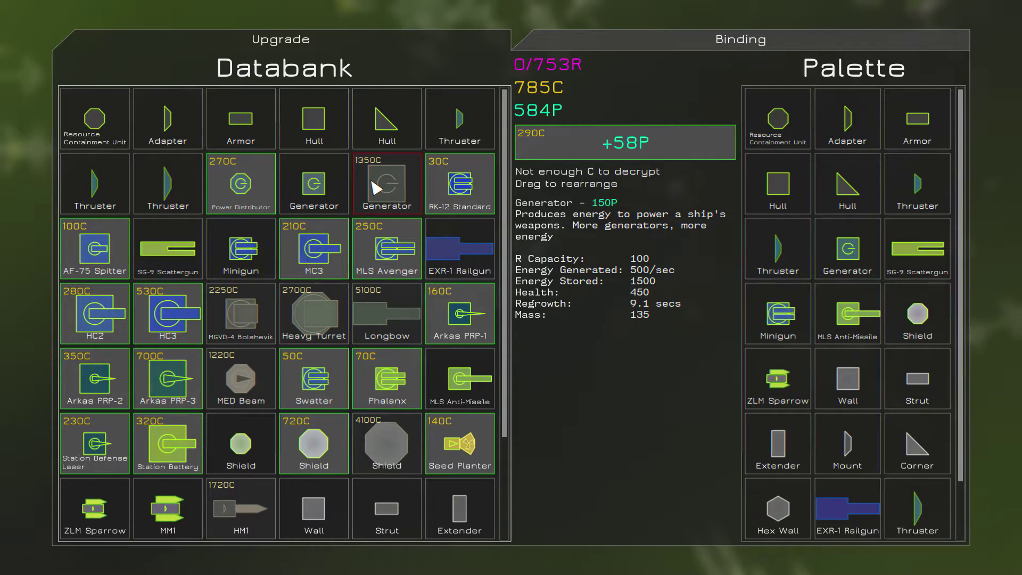
- Attach resource containment units around the bare core, raising capacity to 350R
{"action": "key", "text": "Escape"}
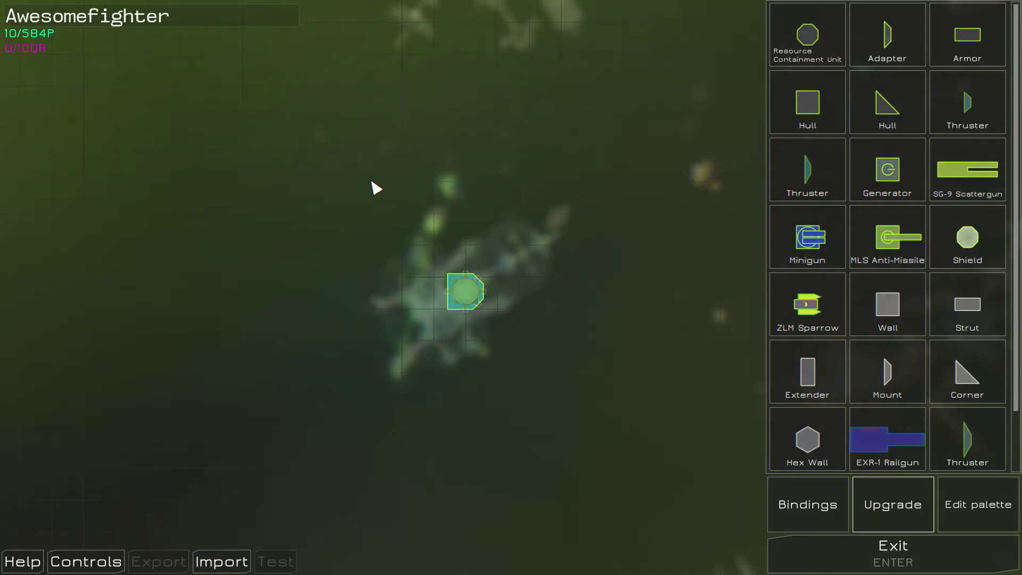
{"action": "left_click", "coordinate": [817, 62]}
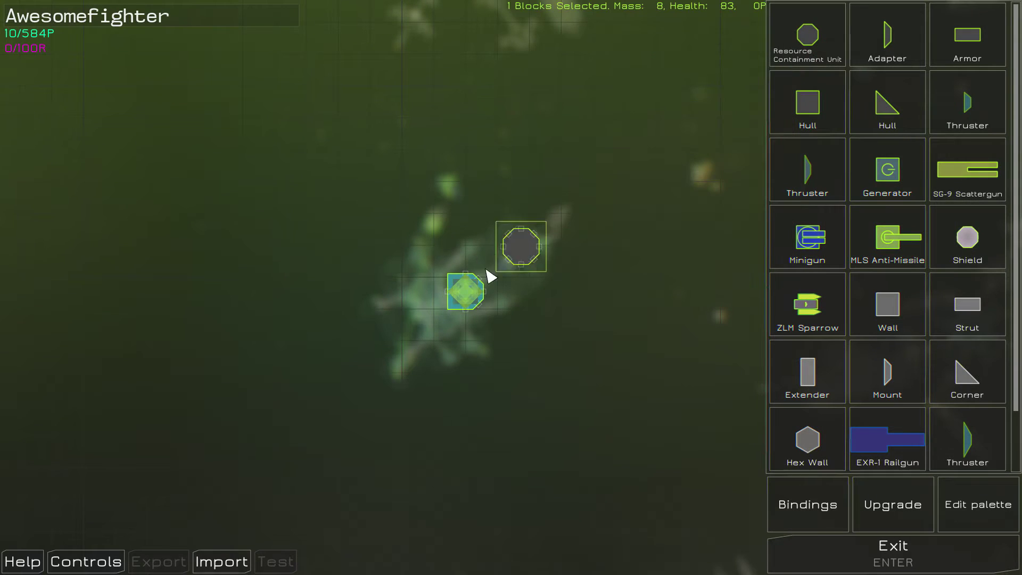
{"action": "left_click", "coordinate": [807, 36]}
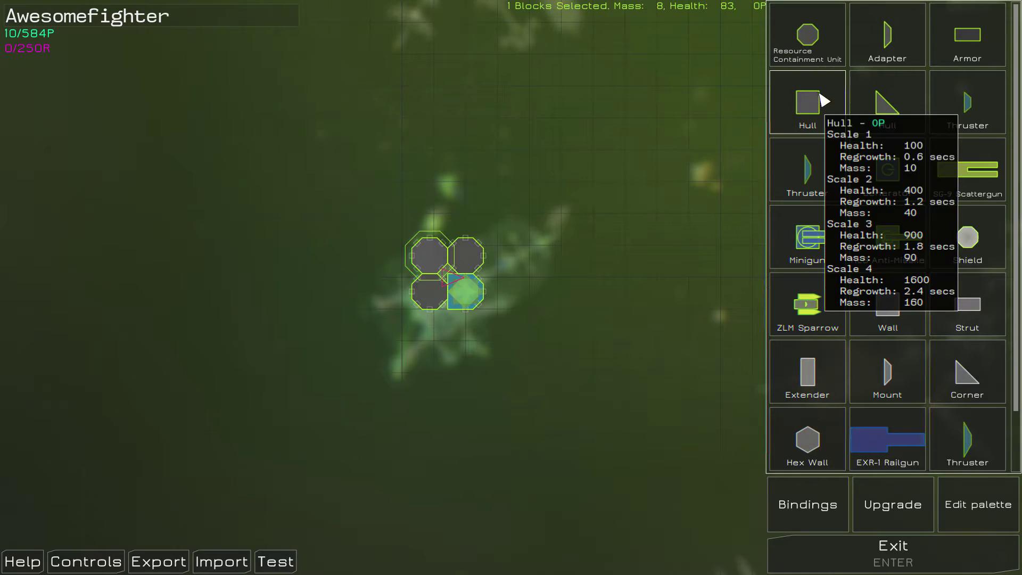
{"action": "left_click", "coordinate": [808, 36]}
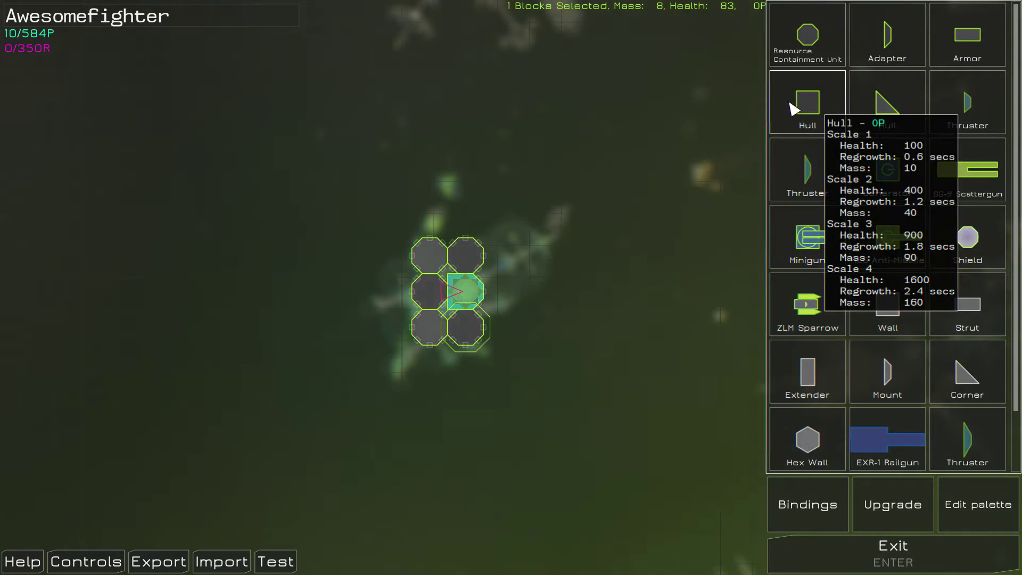
{"action": "left_click", "coordinate": [967, 40]}
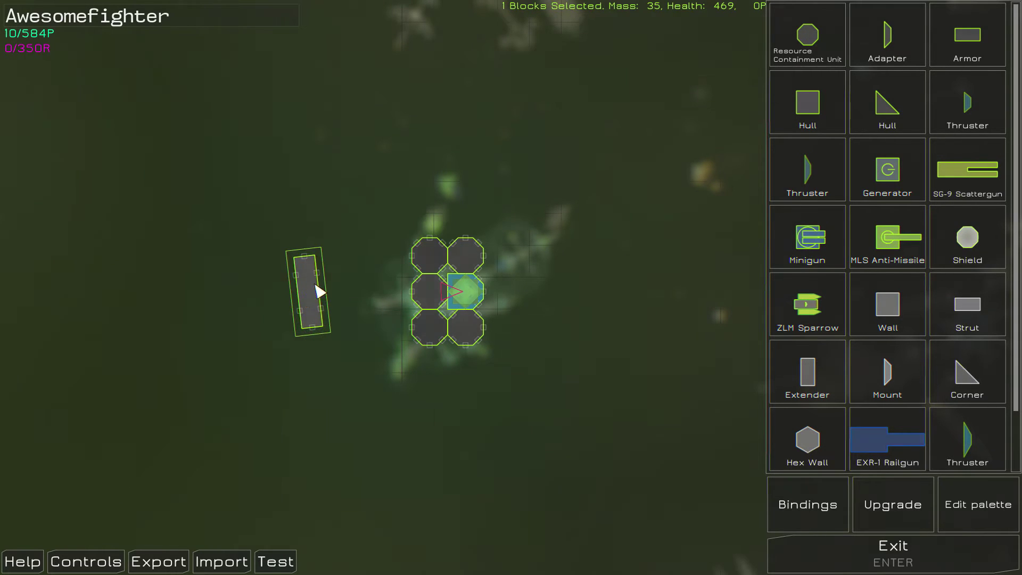
- Attach two upright armor strips stacked along the core cluster's left edge
{"action": "left_click_drag", "start_coordinate": [321, 286], "coordinate": [385, 283]}
{"action": "left_click", "coordinate": [385, 283]}
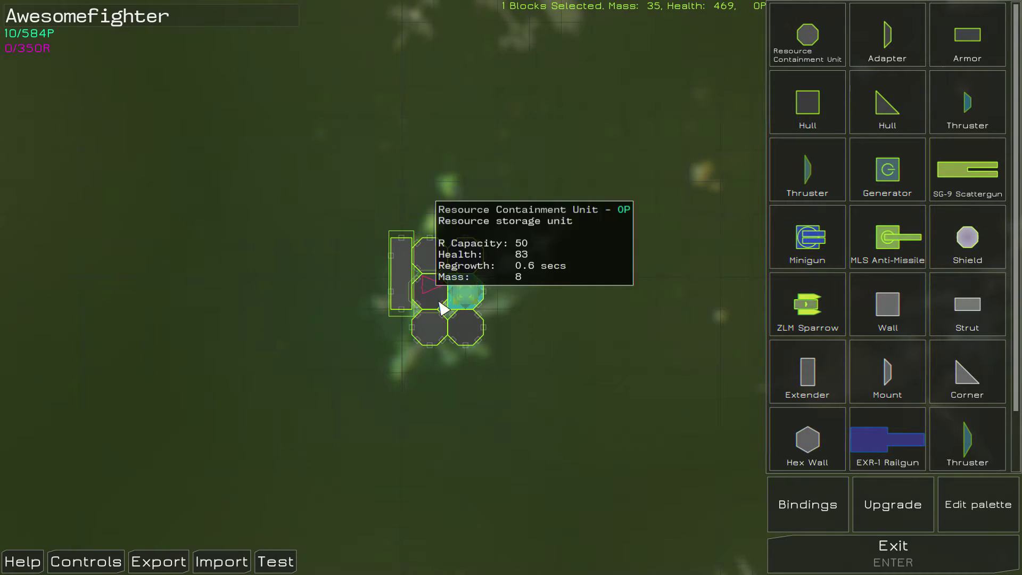
{"action": "left_click", "coordinate": [968, 36]}
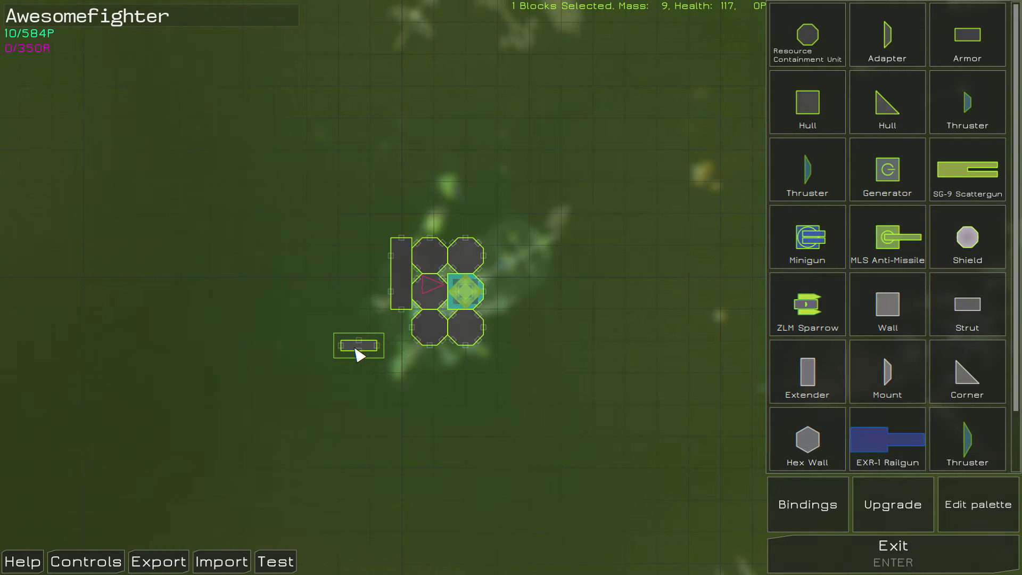
{"action": "key", "text": "r"}
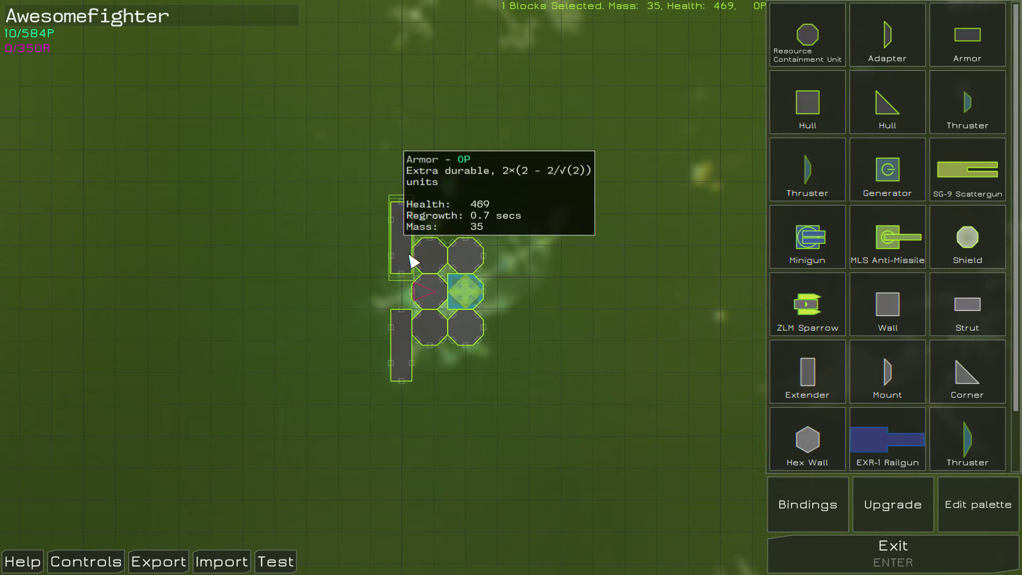
{"action": "left_click", "coordinate": [403, 304]}
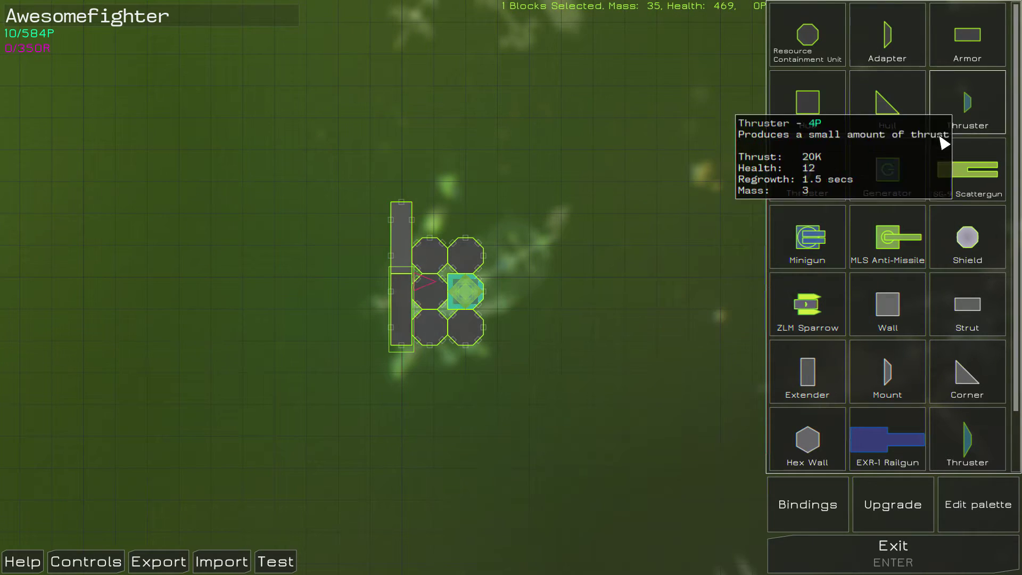
- Attach three generators in a vertical column right of the core, reaching 118/584P
{"action": "left_click", "coordinate": [887, 170]}
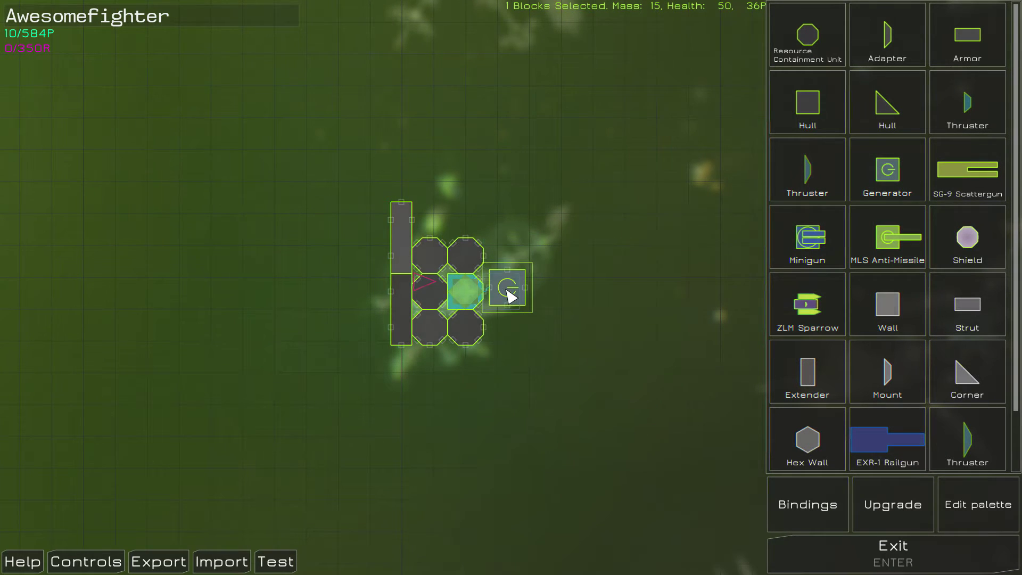
{"action": "left_click", "coordinate": [504, 303]}
{"action": "left_click", "coordinate": [887, 169]}
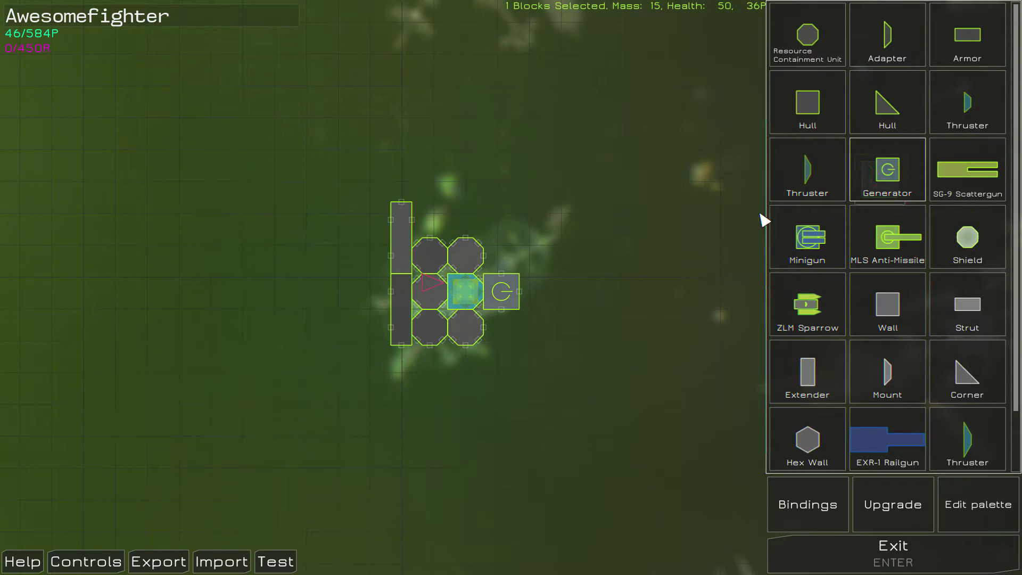
{"action": "left_click", "coordinate": [502, 256]}
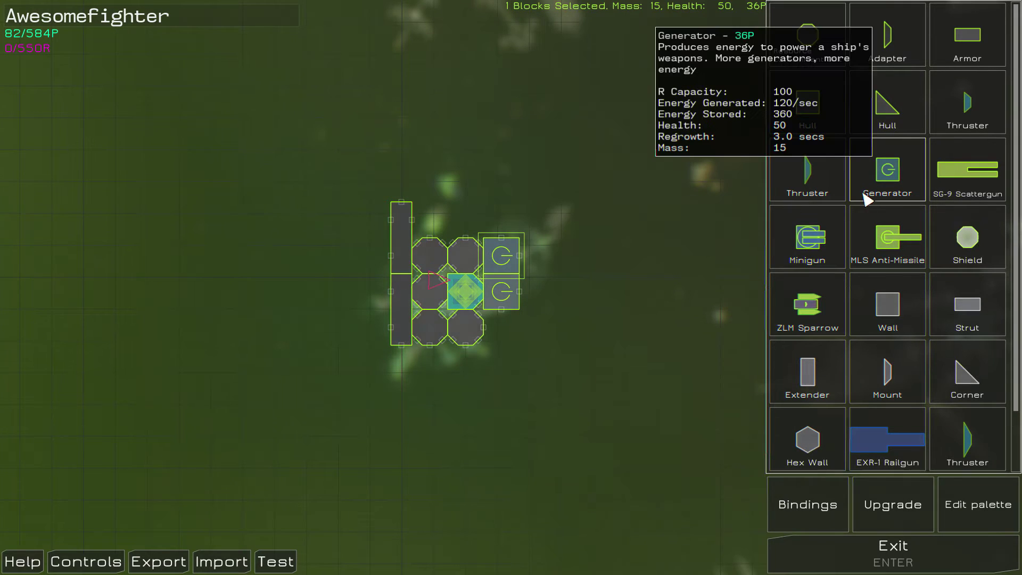
{"action": "left_click", "coordinate": [894, 173]}
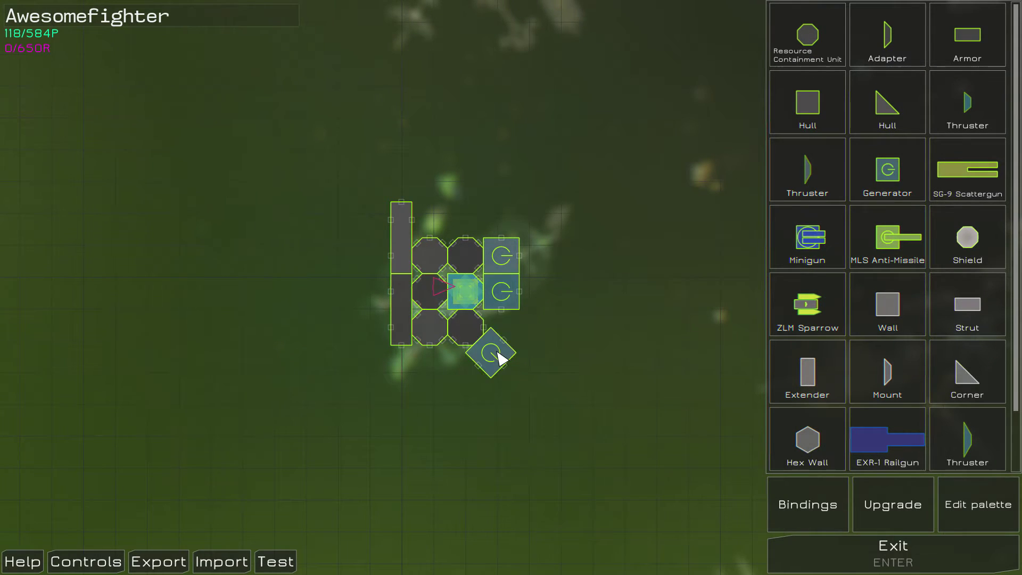
{"action": "left_click", "coordinate": [500, 356]}
{"action": "left_click", "coordinate": [502, 332]}
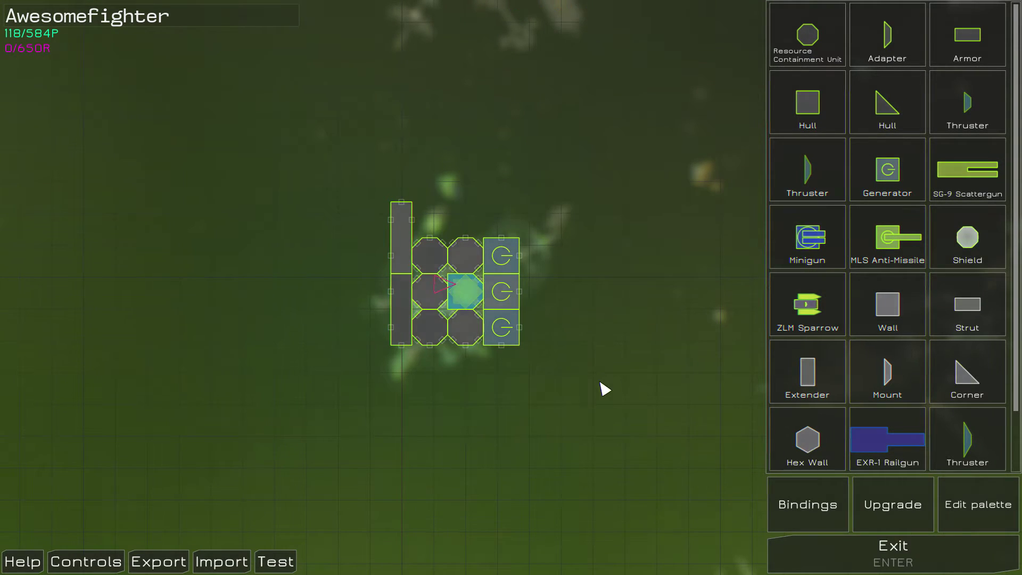
- Add a third armor strip below the left column and realign the top strip
{"action": "left_click", "coordinate": [967, 36]}
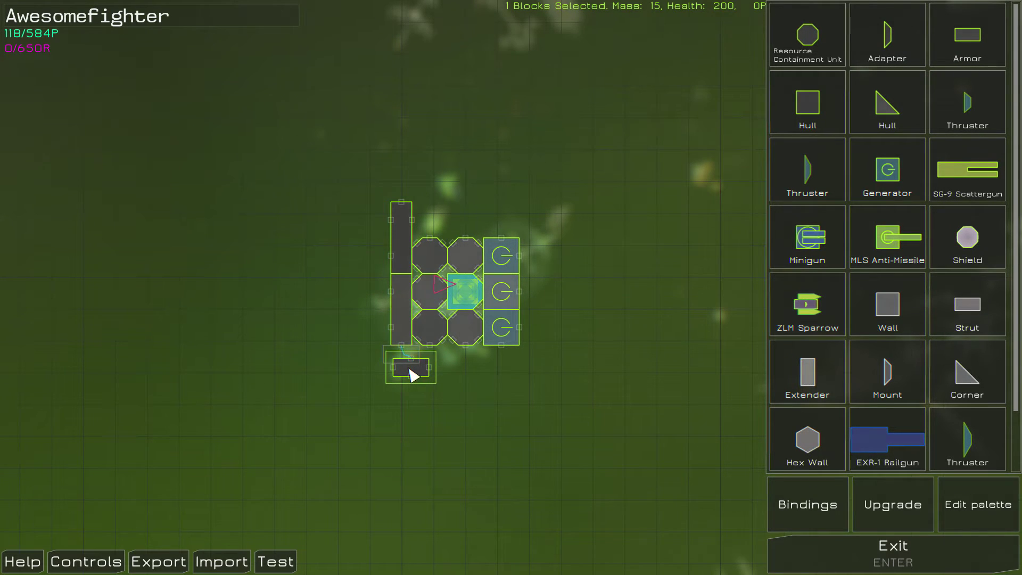
{"action": "scroll", "coordinate": [413, 378], "scroll_direction": "up", "scroll_amount": 1}
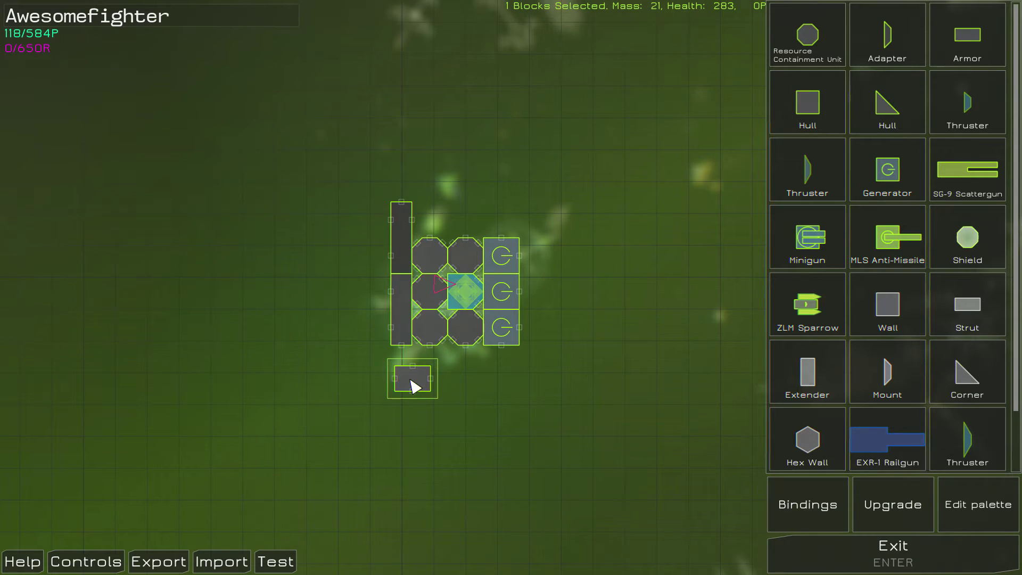
{"action": "scroll", "coordinate": [413, 386], "scroll_direction": "up", "scroll_amount": 1}
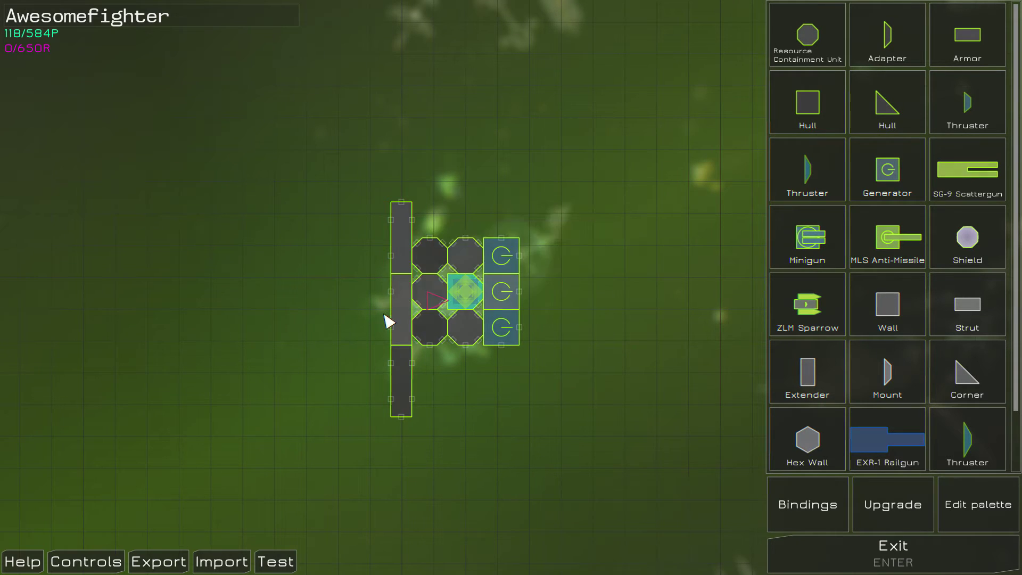
{"action": "left_click", "coordinate": [396, 243]}
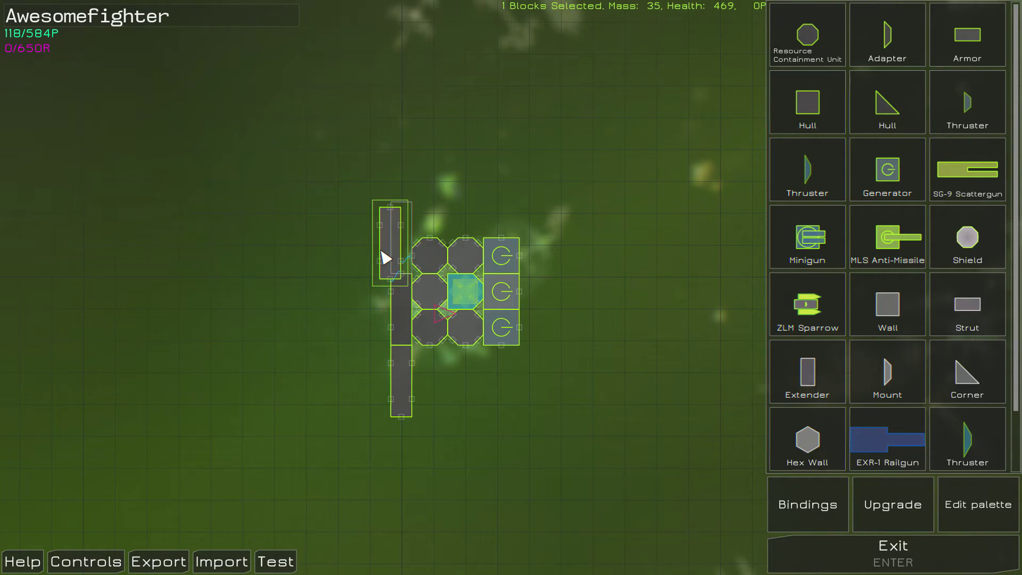
{"action": "left_click", "coordinate": [397, 244]}
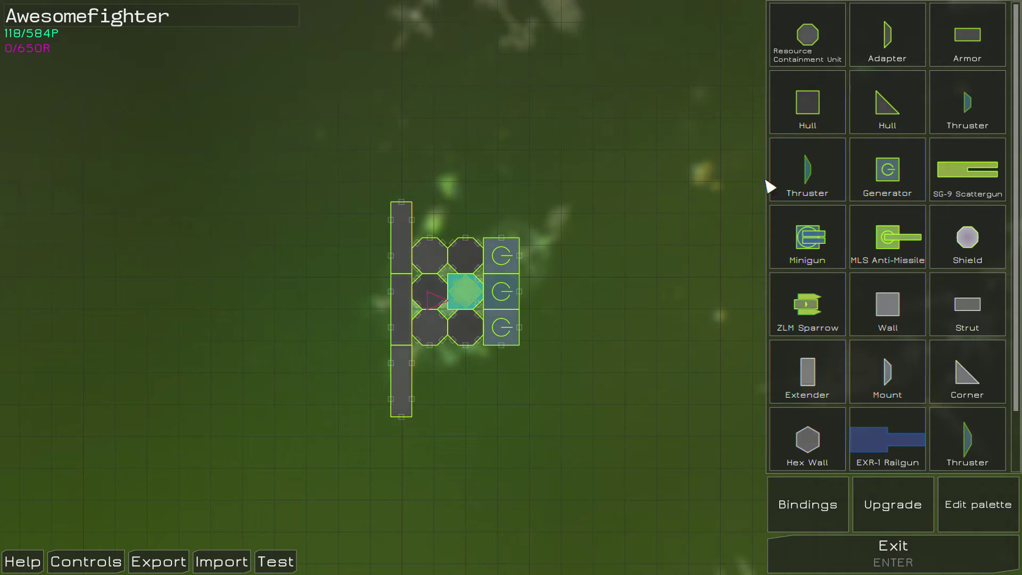
- Place a large triangular hull piece in the corner below the ship, beside the armor column
{"action": "left_click", "coordinate": [888, 101]}
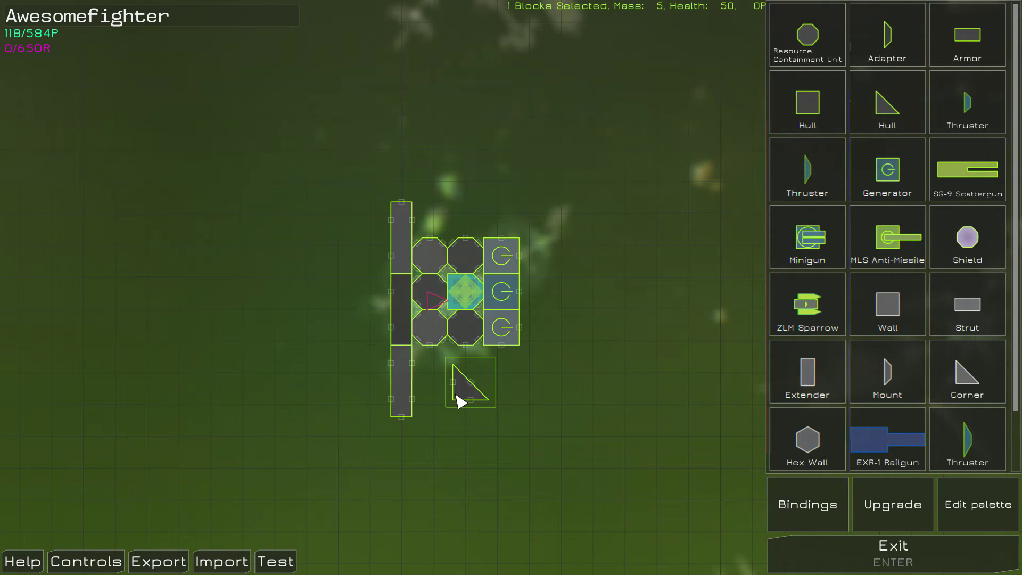
{"action": "scroll", "coordinate": [455, 400], "scroll_direction": "up", "scroll_amount": 1}
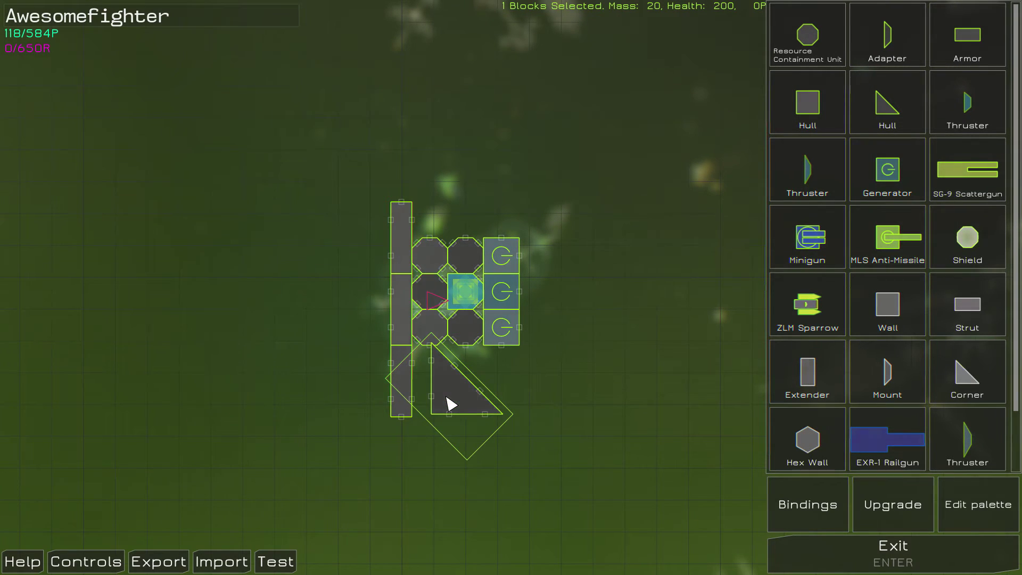
{"action": "left_click", "coordinate": [448, 403]}
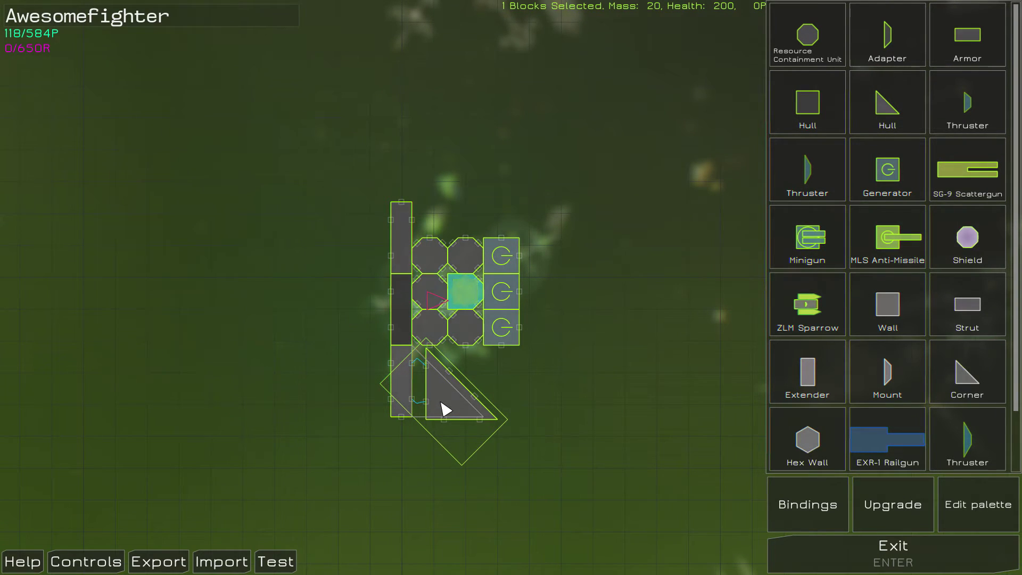
{"action": "left_click", "coordinate": [909, 107]}
{"action": "scroll", "coordinate": [519, 189], "scroll_direction": "up", "scroll_amount": 1}
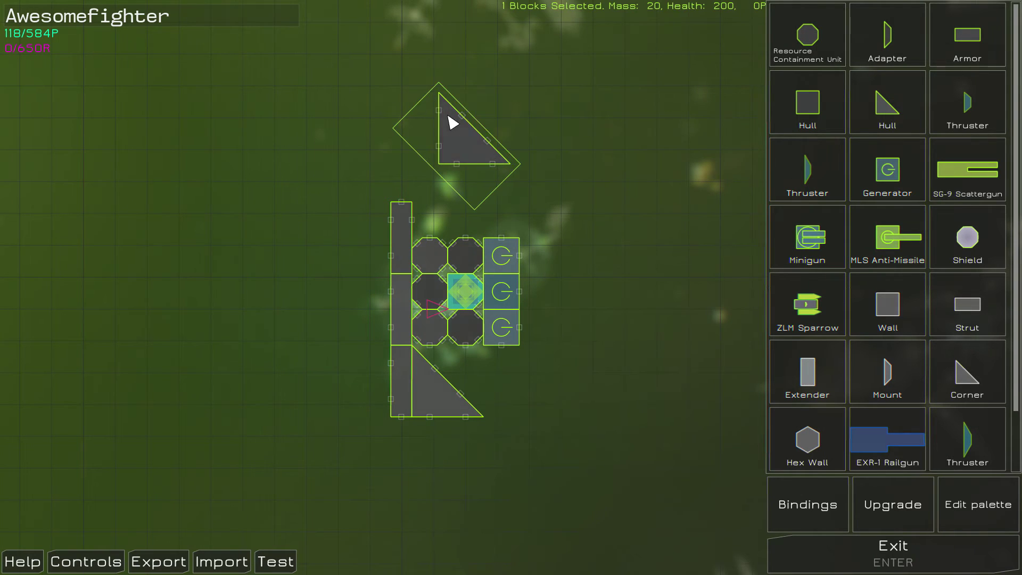
- Bring the second triangular hull piece onto the ship's top, flipping and rotating it to a new angle
{"action": "mouse_move", "coordinate": [442, 101]}
{"action": "left_mouse_down"}
{"action": "mouse_move", "coordinate": [471, 186]}
{"action": "mouse_move", "coordinate": [462, 211]}
{"action": "mouse_move", "coordinate": [838, 109]}
{"action": "left_mouse_up"}
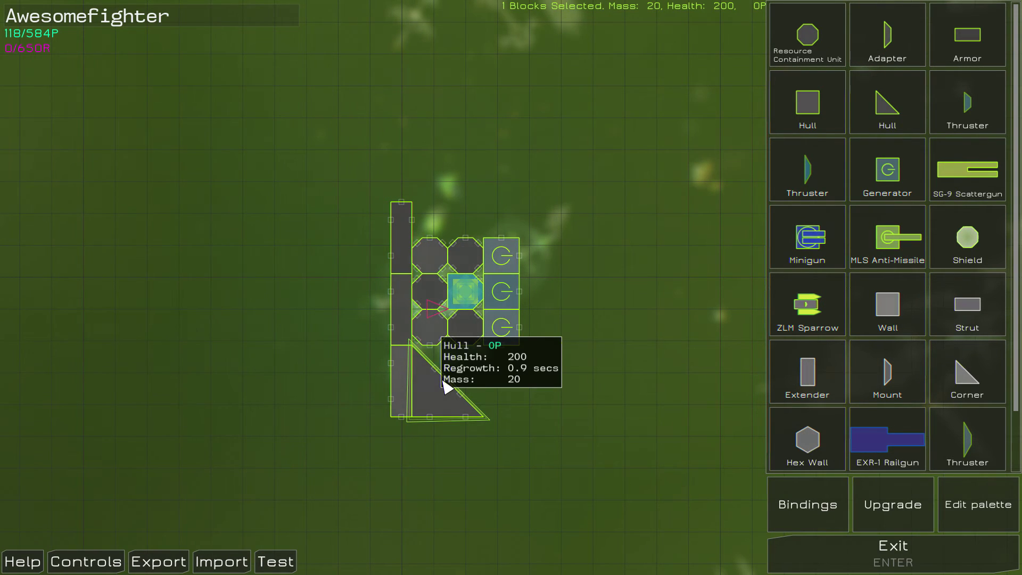
{"action": "left_click_drag", "start_coordinate": [439, 388], "coordinate": [525, 156]}
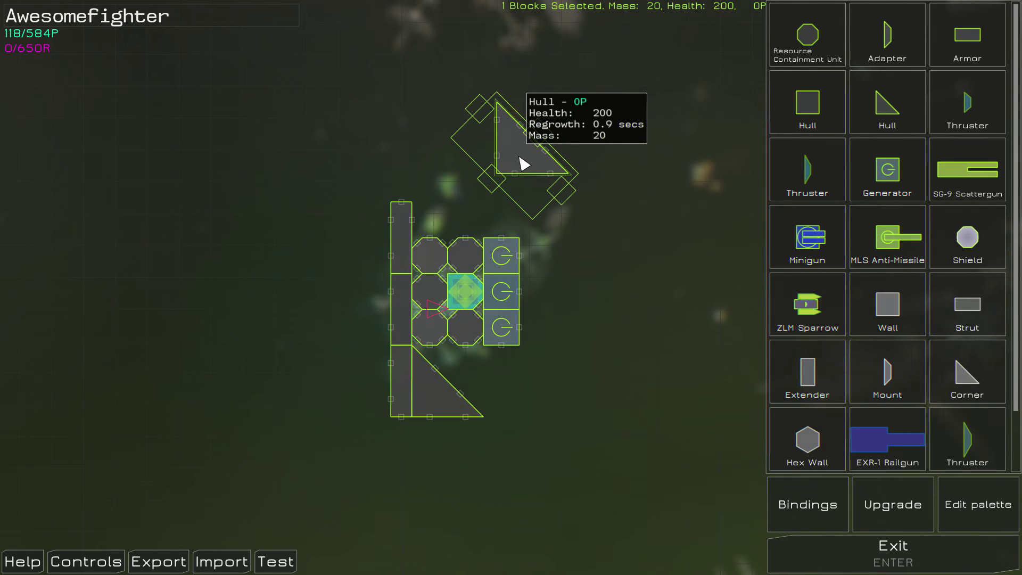
{"action": "left_click_drag", "start_coordinate": [524, 163], "coordinate": [470, 200]}
{"action": "key", "text": "f"}
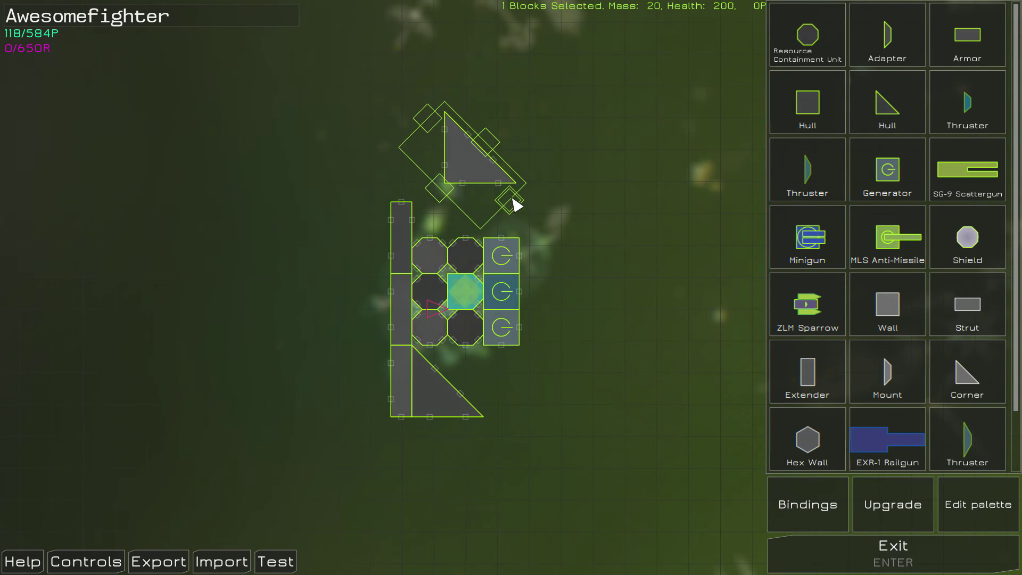
{"action": "mouse_move", "coordinate": [467, 206]}
{"action": "left_mouse_down"}
{"action": "mouse_move", "coordinate": [458, 214]}
{"action": "mouse_move", "coordinate": [533, 128]}
{"action": "left_mouse_up"}
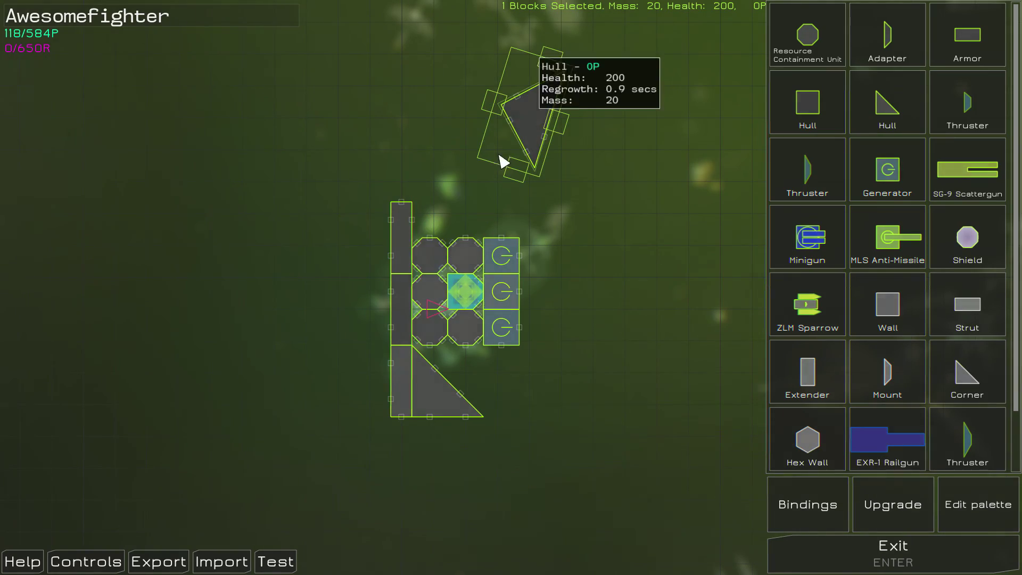